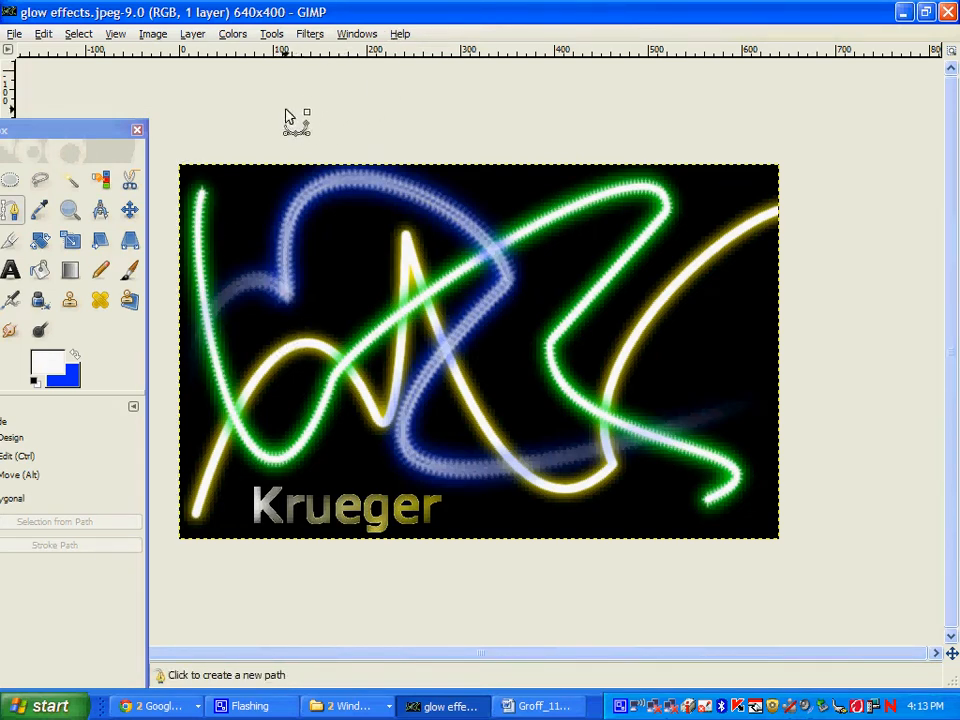
Step: Create a 640 x 400 pixel image filled with white and maximize it in place of the closed glow effects image
left_click(14, 34)
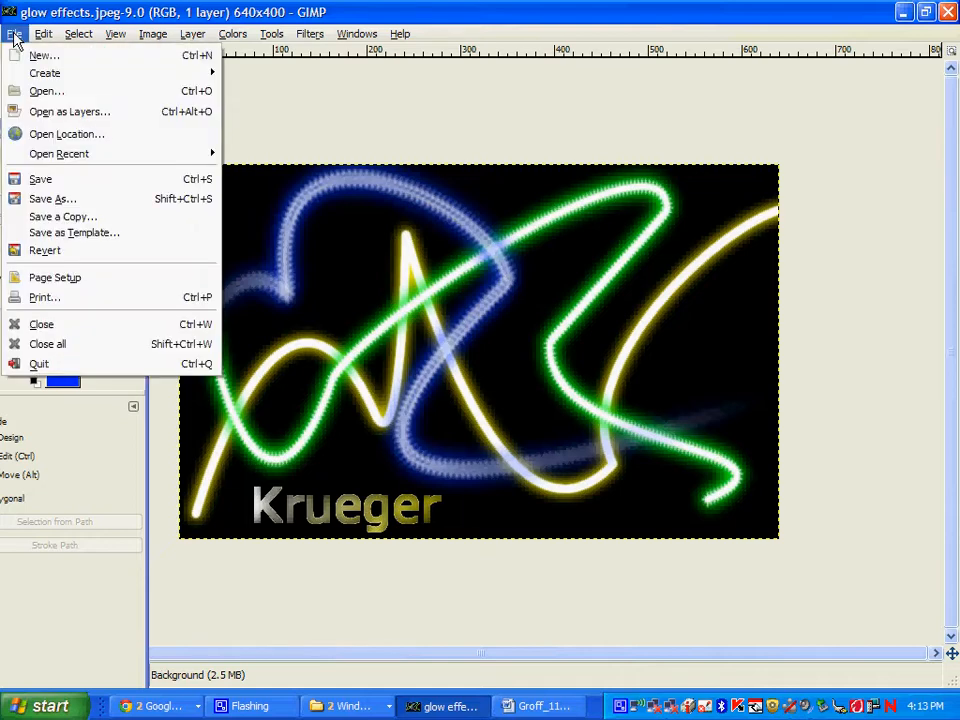
left_click(17, 56)
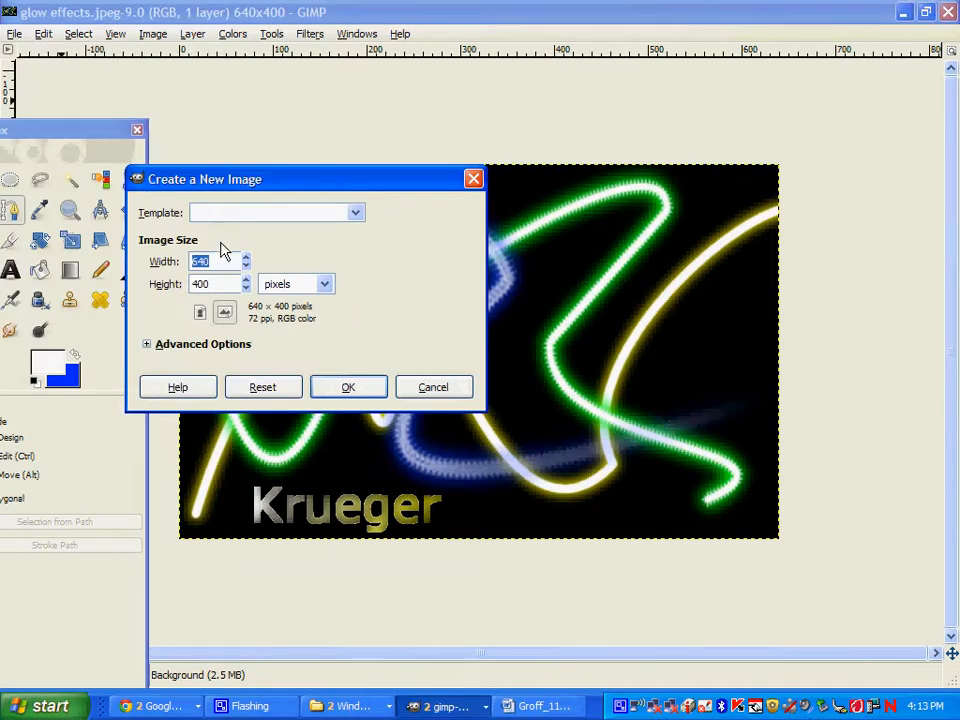
left_click(147, 345)
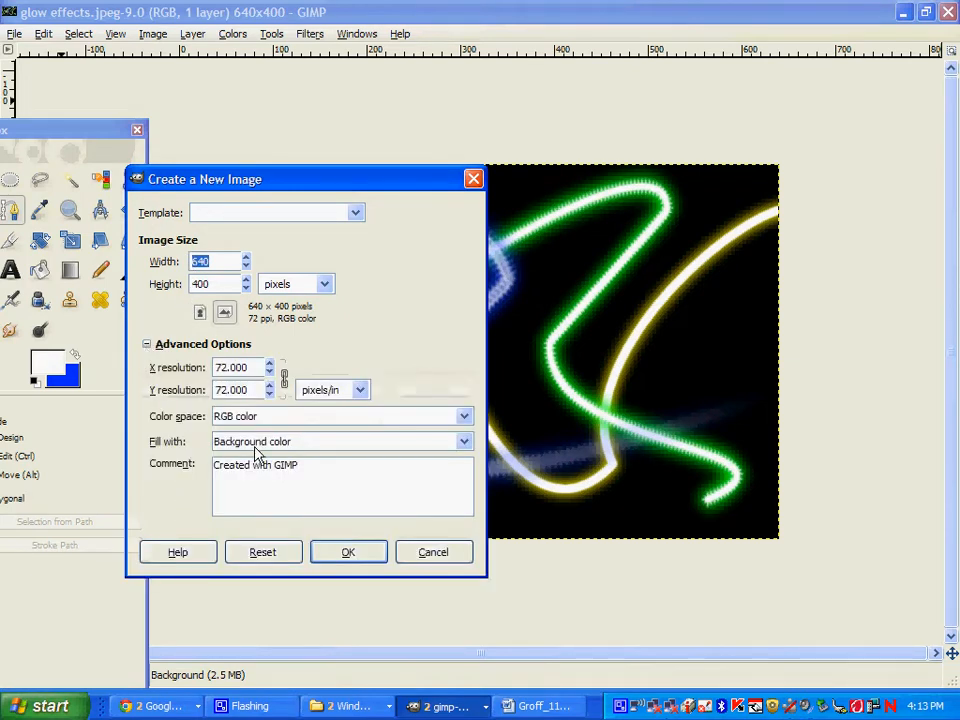
left_click(318, 444)
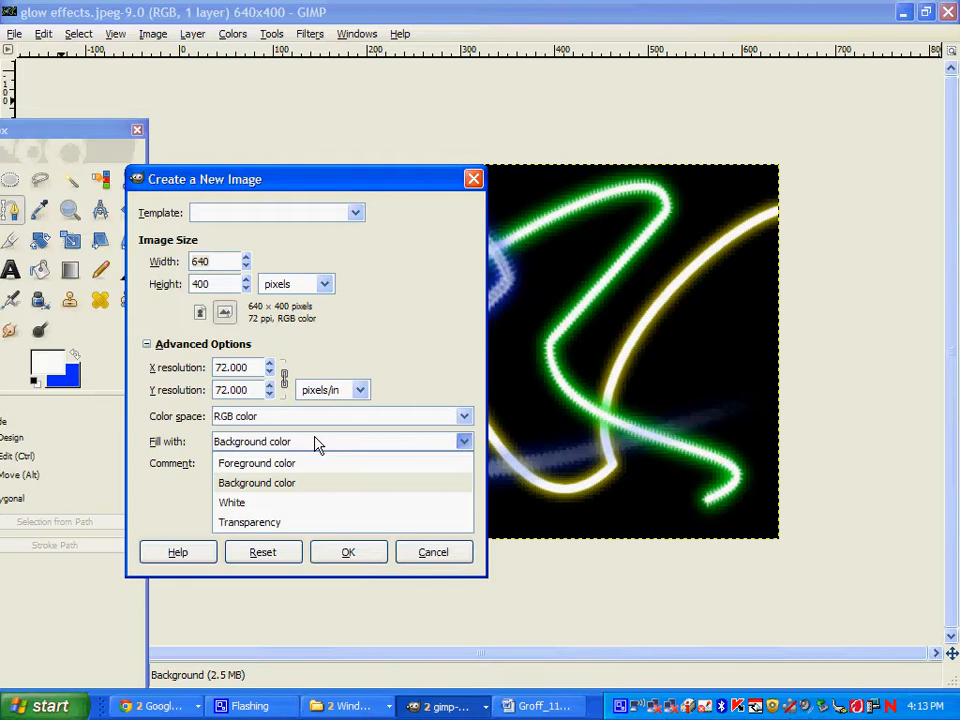
left_click(297, 503)
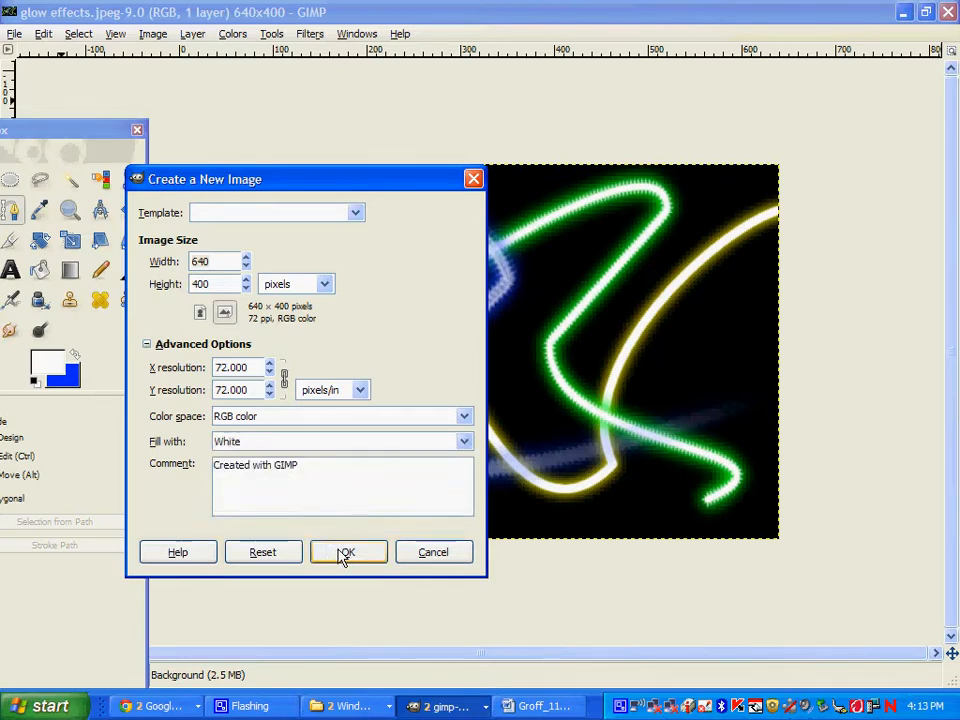
left_click(342, 553)
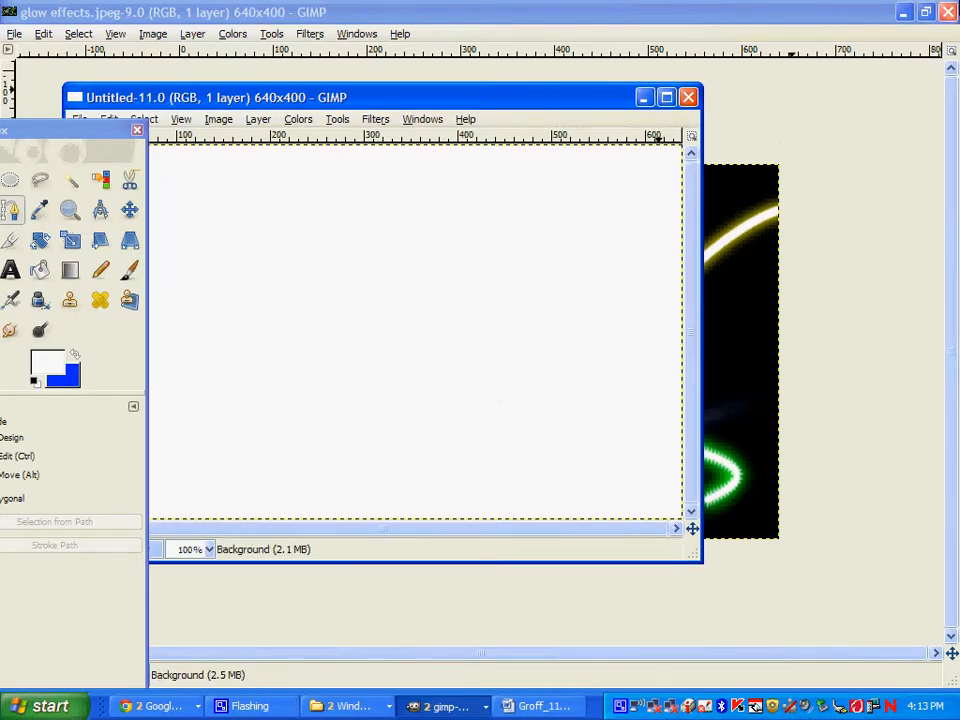
left_click(947, 12)
left_click(666, 97)
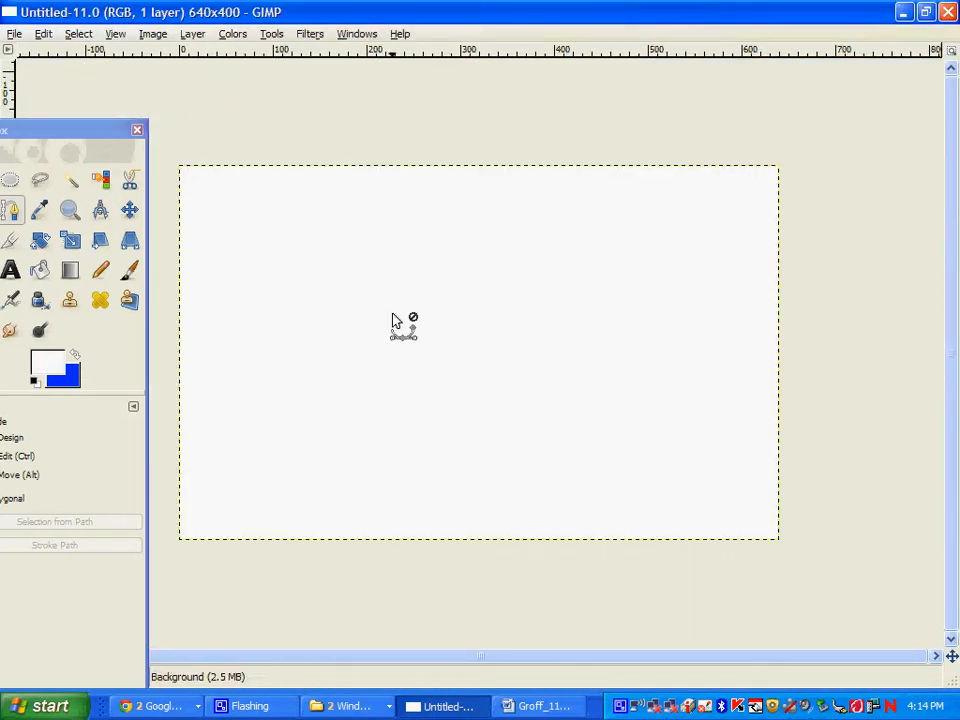
Step: Show the Layers dialog and place it beside the canvas
key("ctrl+l")
left_click_drag(375, 190, 840, 216)
left_click(910, 333)
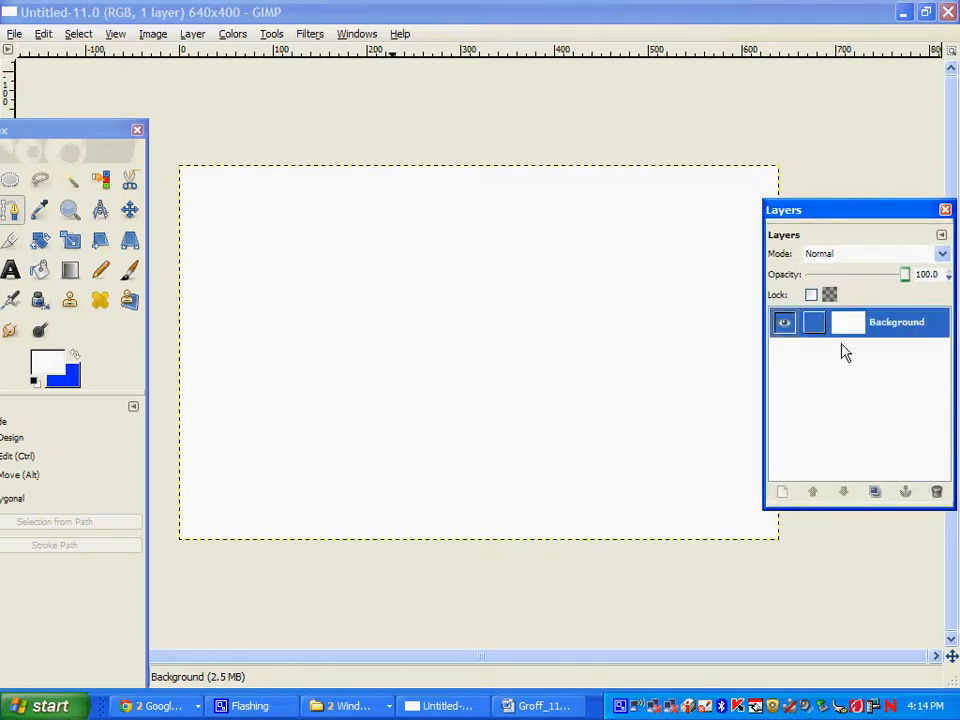
Step: Set the foreground color to black (000000) and bucket-fill the Background layer with it
left_click_drag(48, 122, 82, 100)
left_click(88, 337)
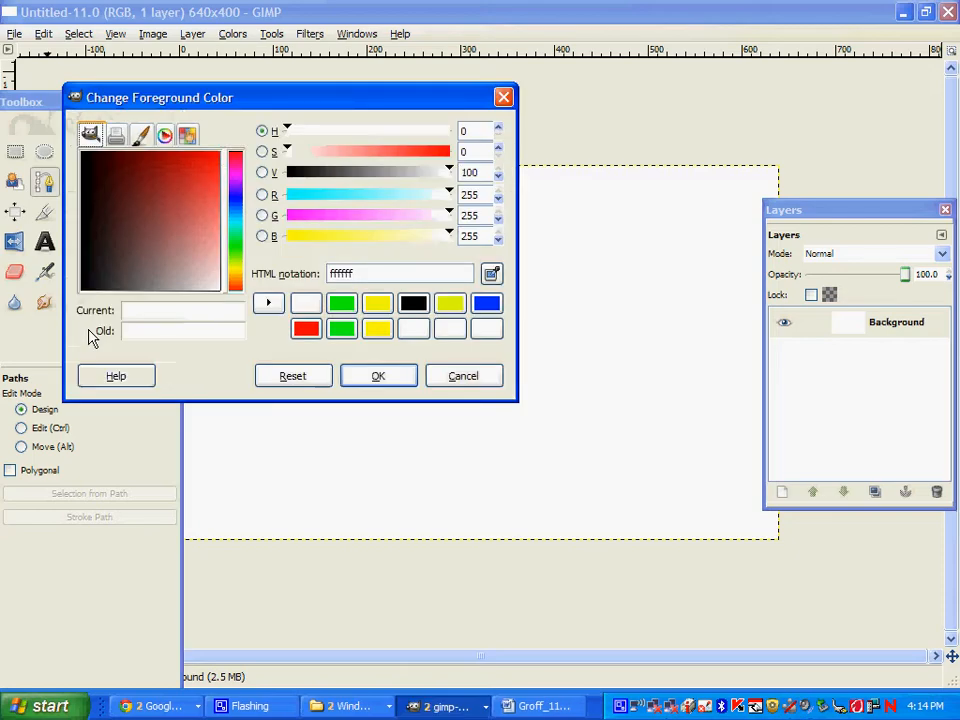
left_click_drag(175, 205, 42, 345)
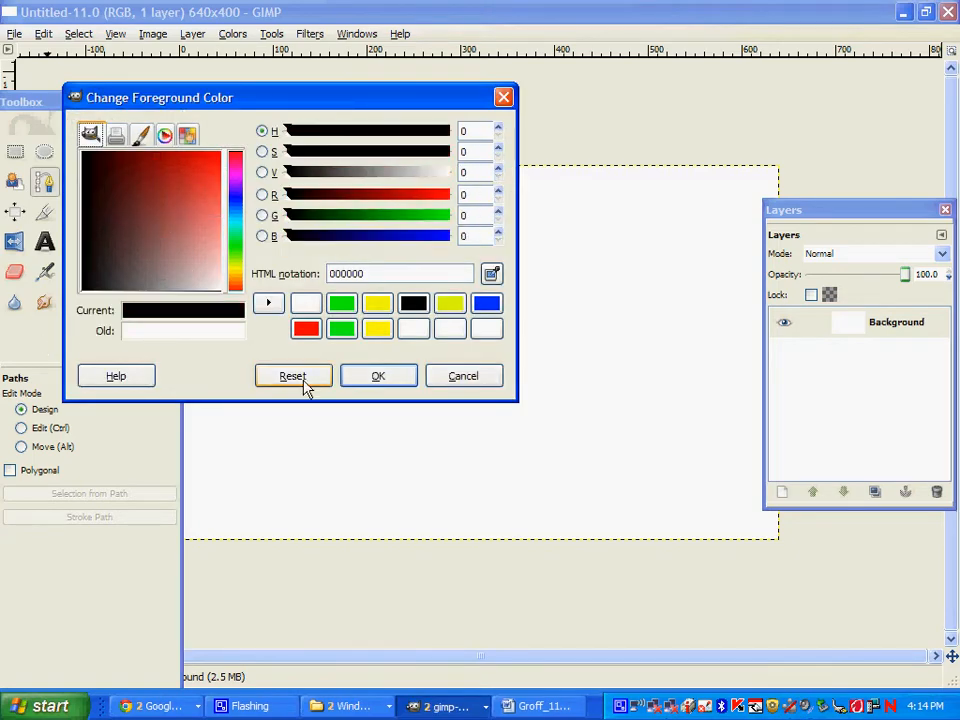
left_click(372, 377)
left_click(74, 243)
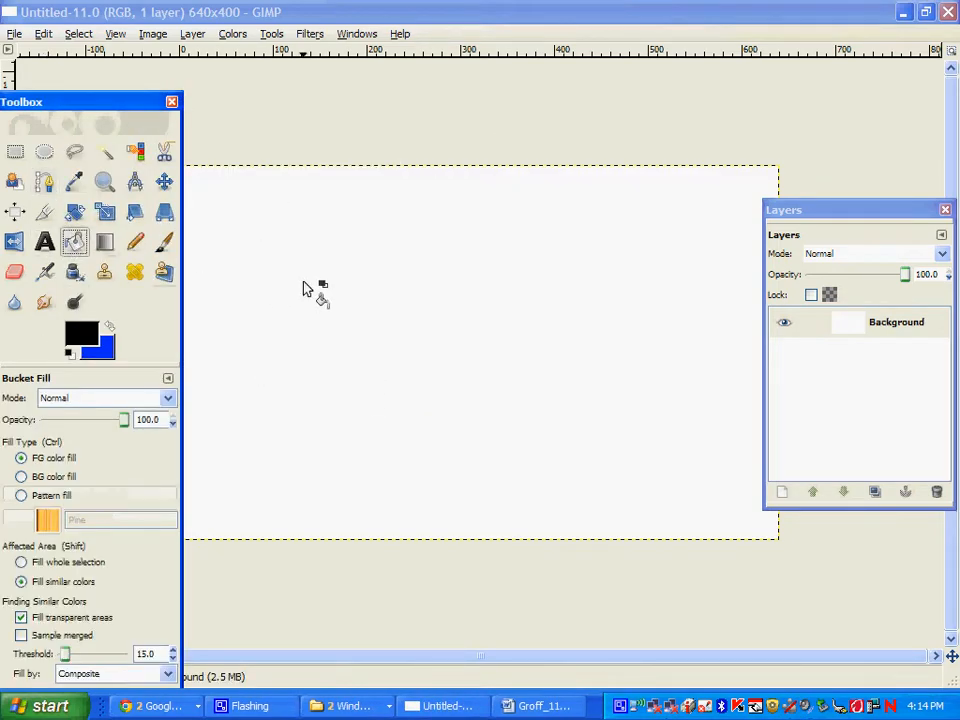
left_click(305, 287)
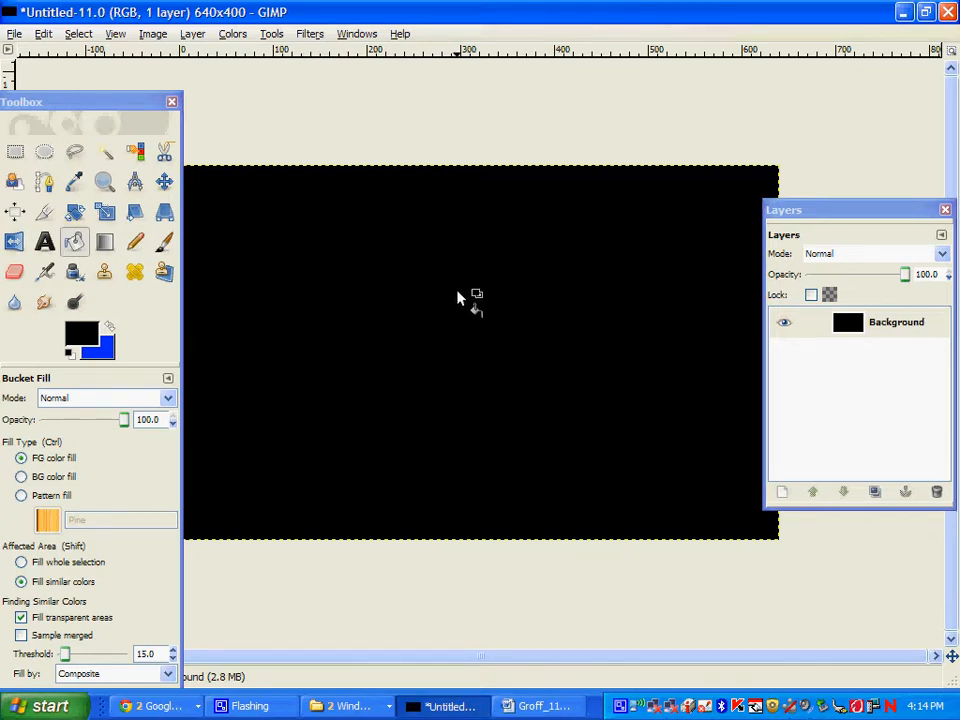
Step: Add a new 640 x 400 px layer named "Path 1 - yellow" with Transparency as its fill type
left_click(192, 34)
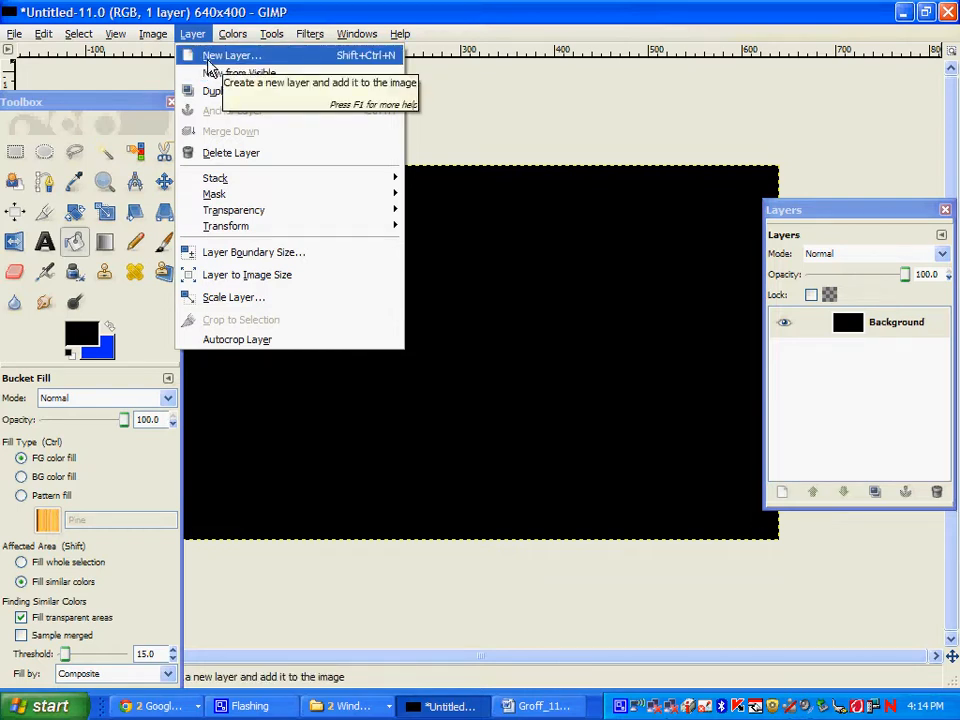
left_click(212, 58)
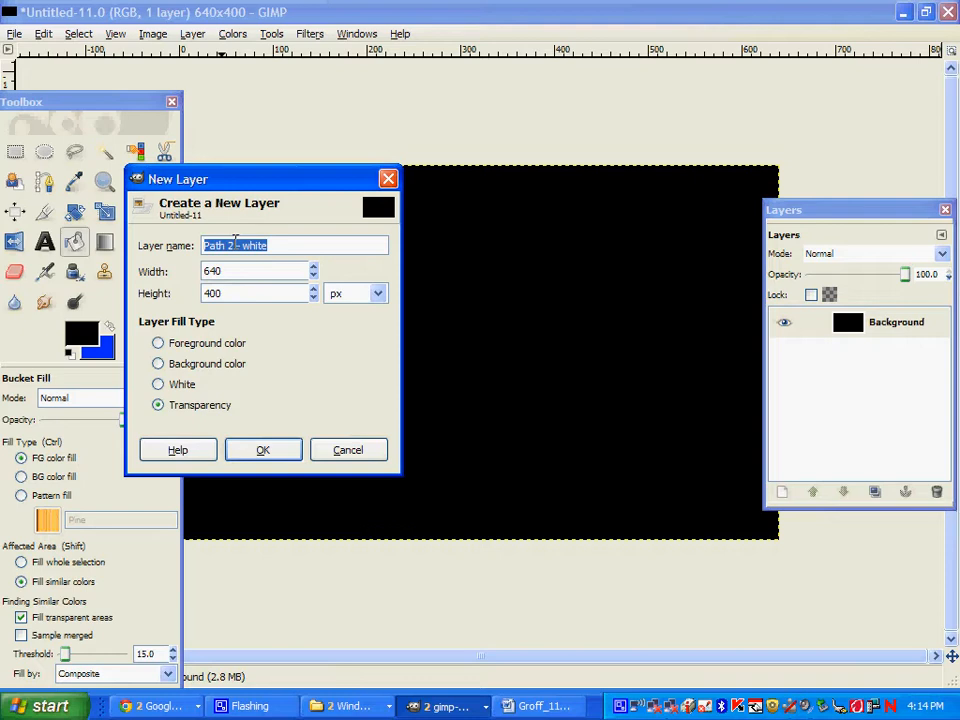
left_click(230, 245)
key("BackSpace")
type("1")
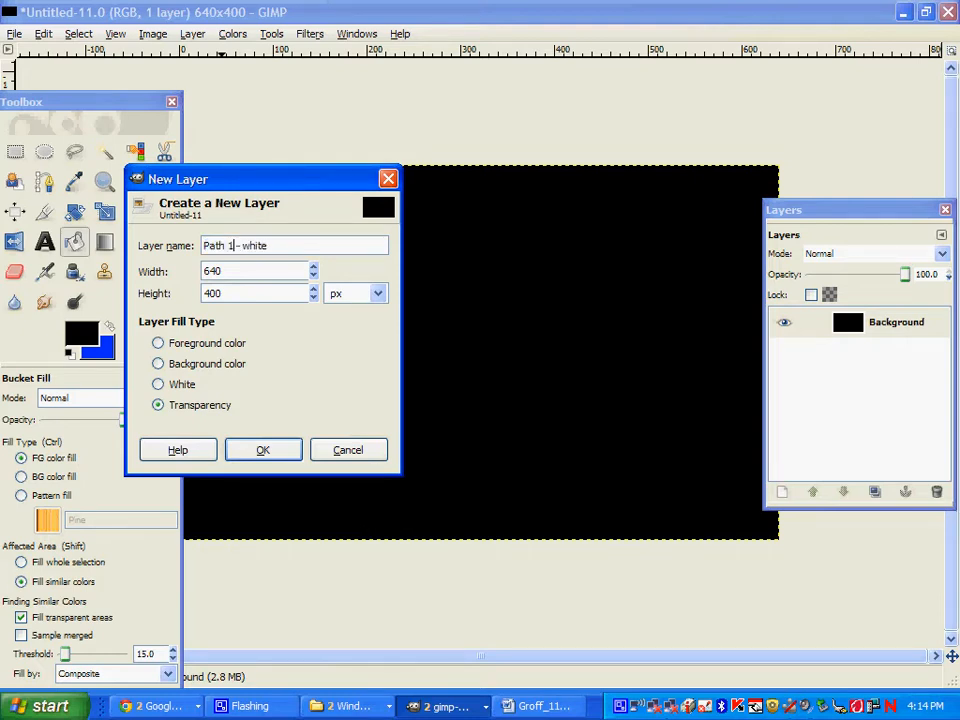
left_click_drag(271, 245, 241, 245)
type("yello")
left_click(172, 405)
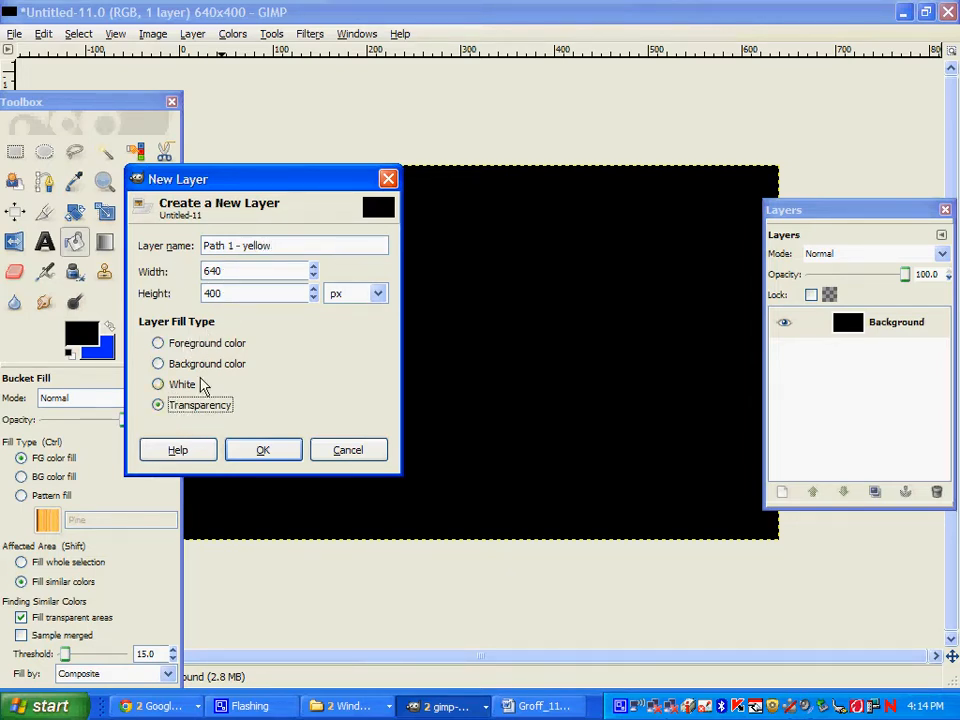
left_click(260, 452)
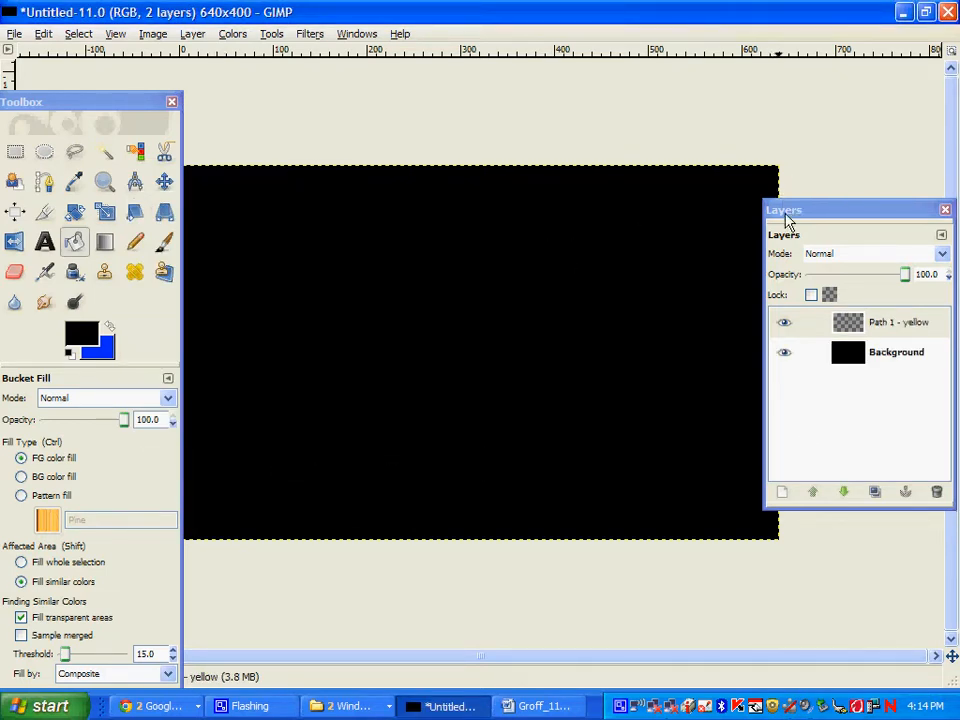
Step: Move the Layers dialog and the toolbox clear of the canvas, and open the Paths dialog beside the image
left_click_drag(786, 212, 809, 184)
left_click_drag(120, 91, 111, 81)
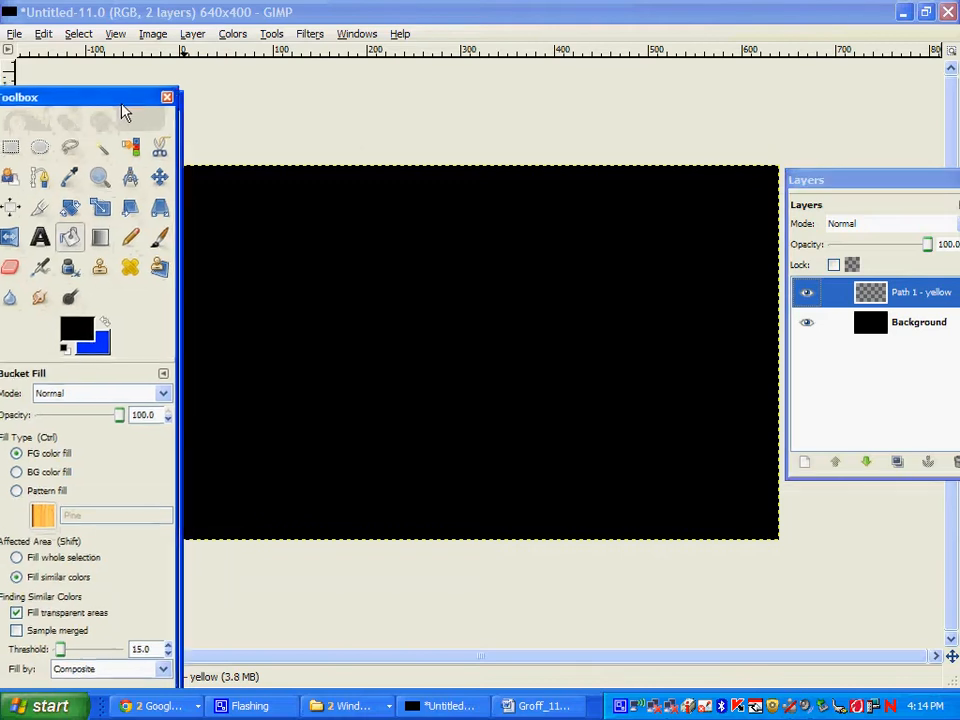
left_click(37, 174)
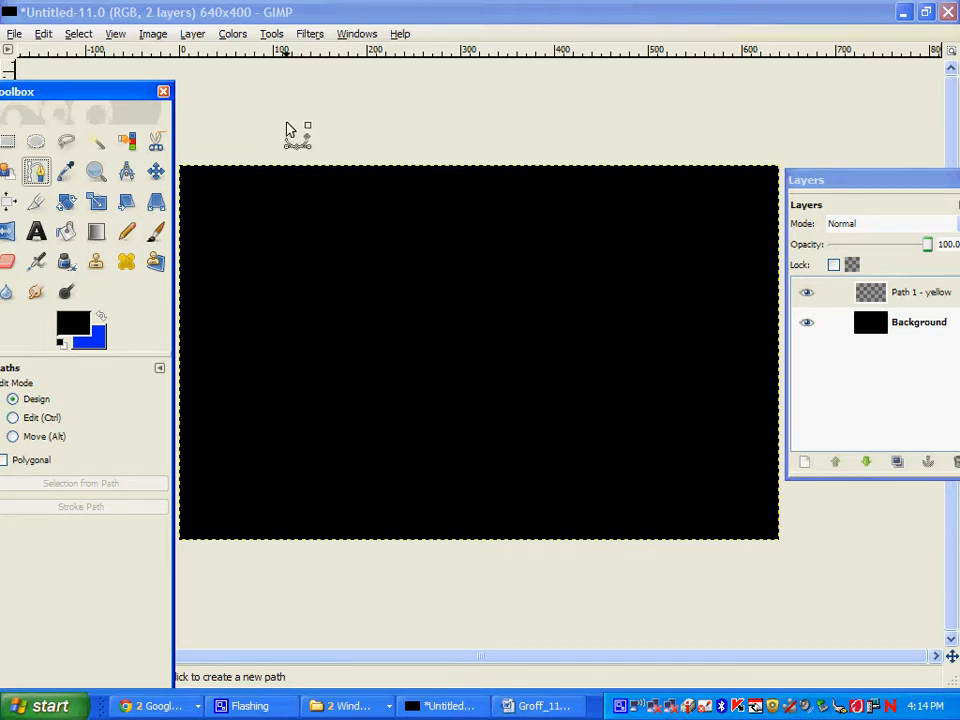
left_click(352, 35)
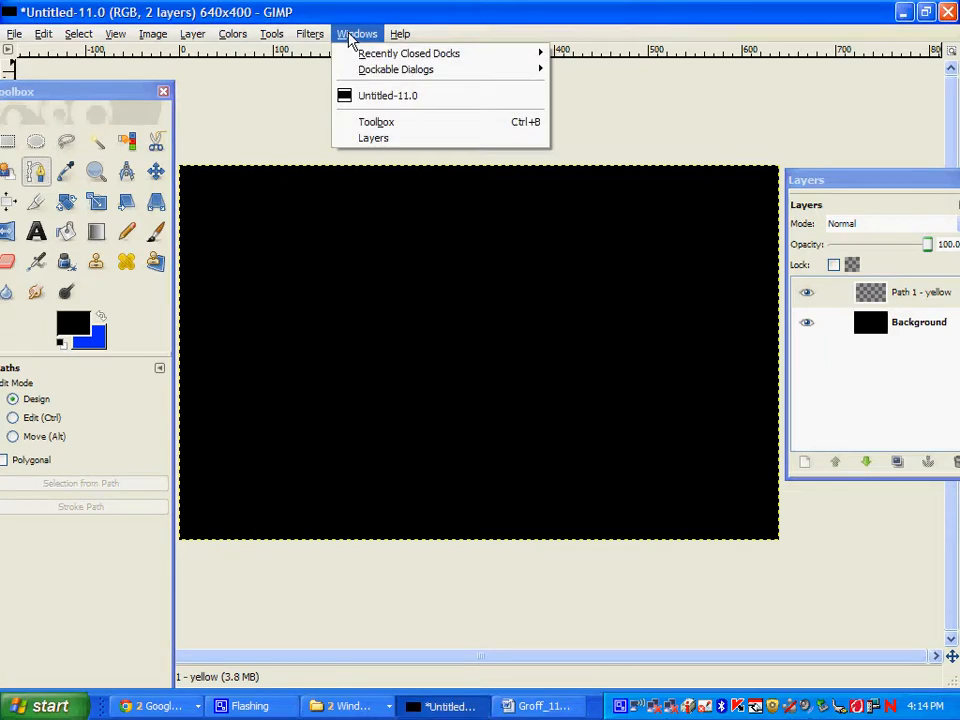
mouse_move(362, 78)
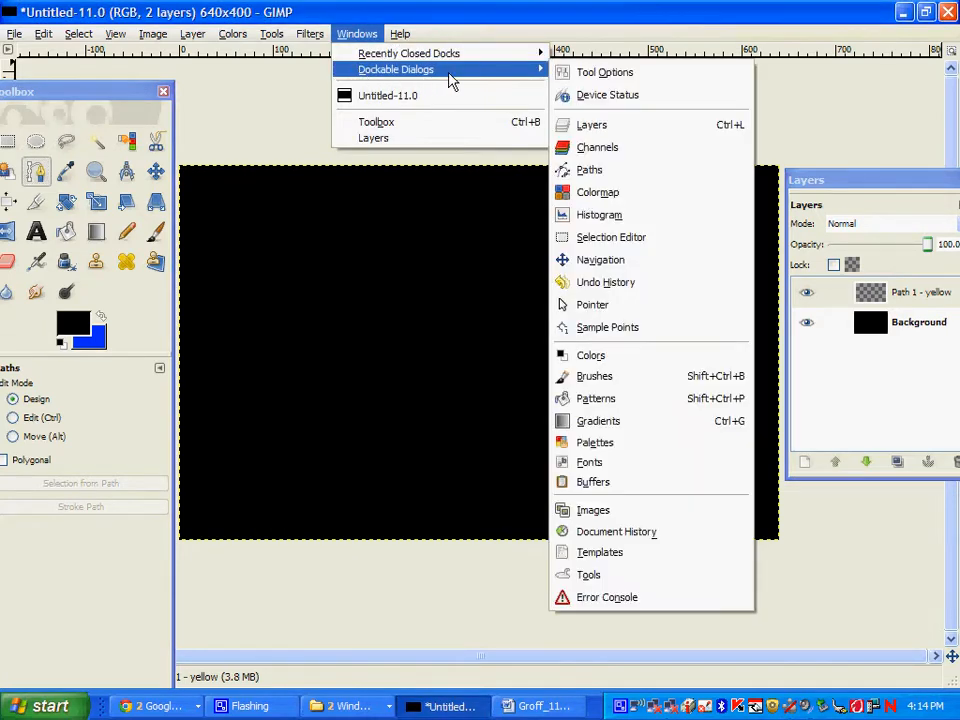
left_click(576, 170)
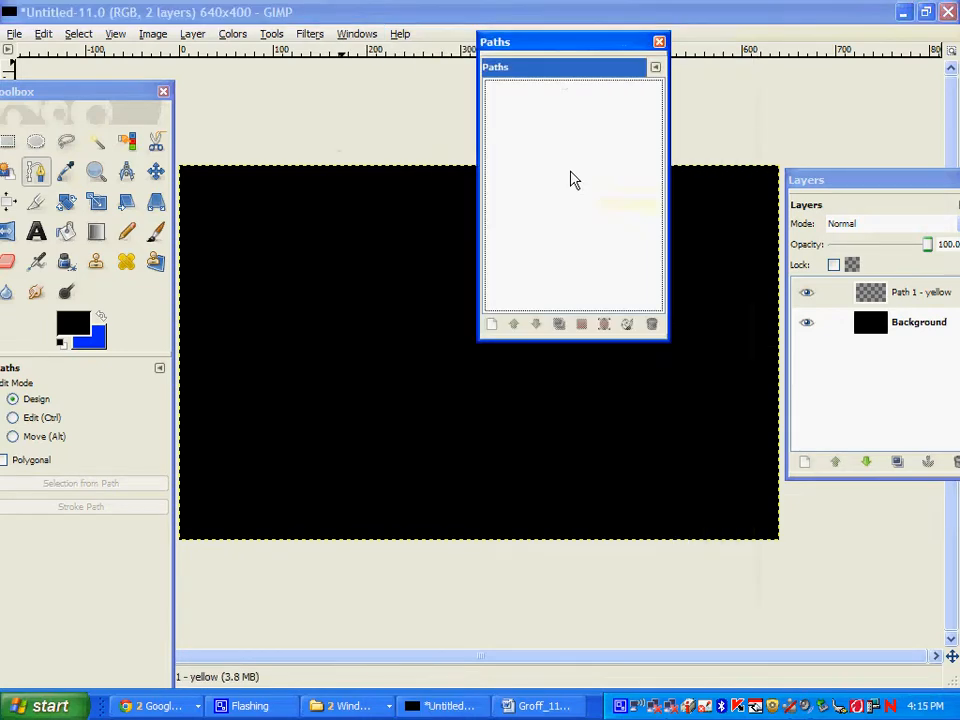
left_click_drag(567, 50, 855, 317)
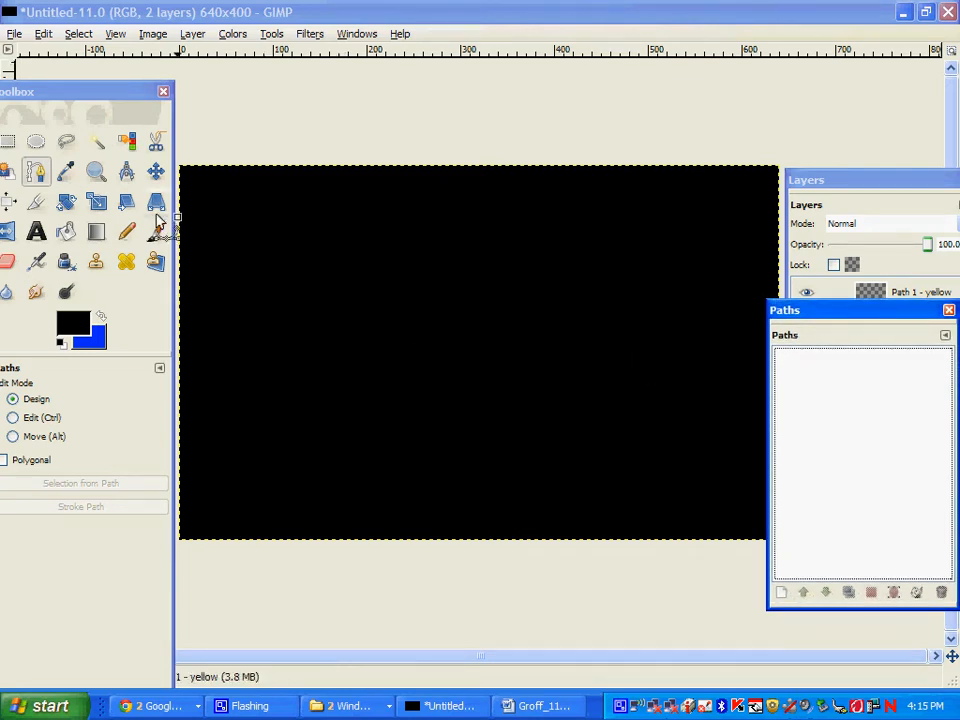
Step: Draw an open six-anchor path with the Paths tool, zigzagging from the canvas's lower-left corner to its upper-right corner
left_click(40, 178)
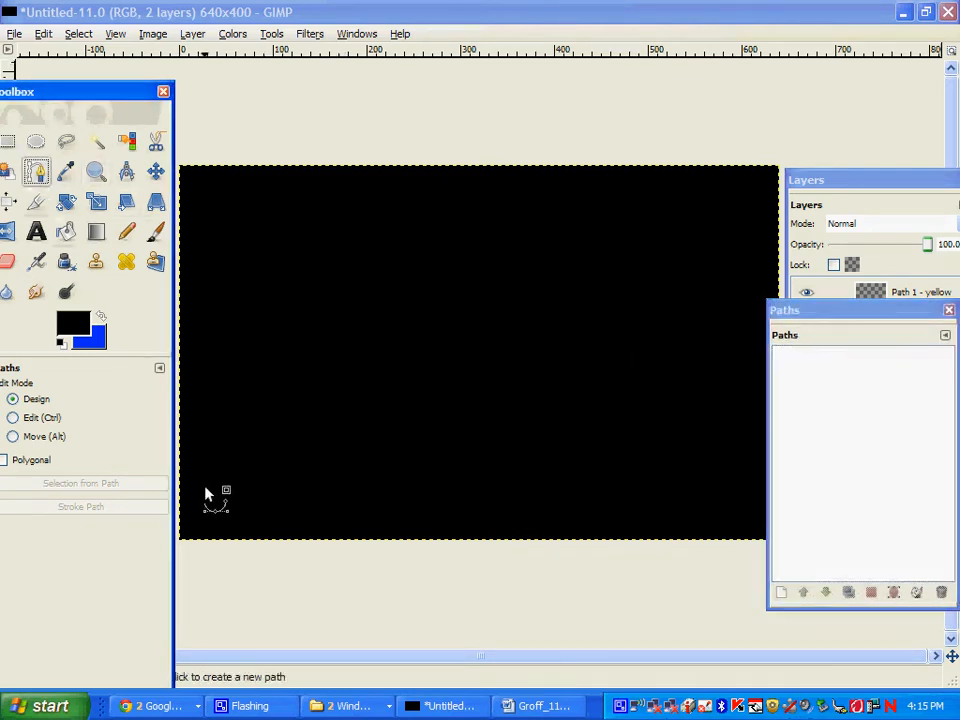
left_click(191, 515)
left_click(356, 420)
left_click(501, 461)
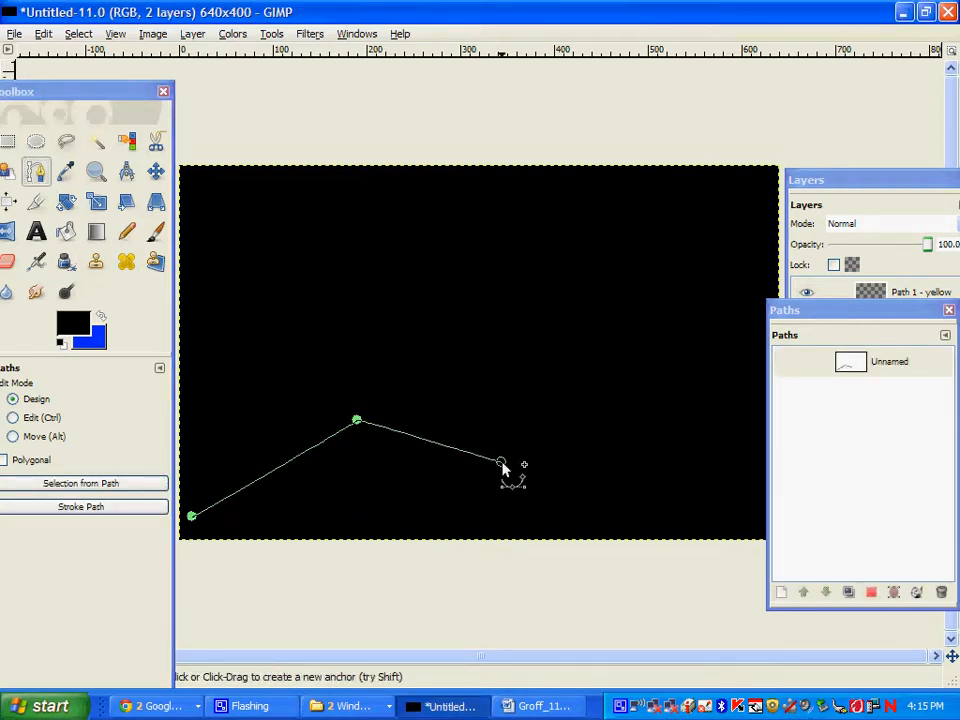
left_click(545, 317)
left_click(678, 304)
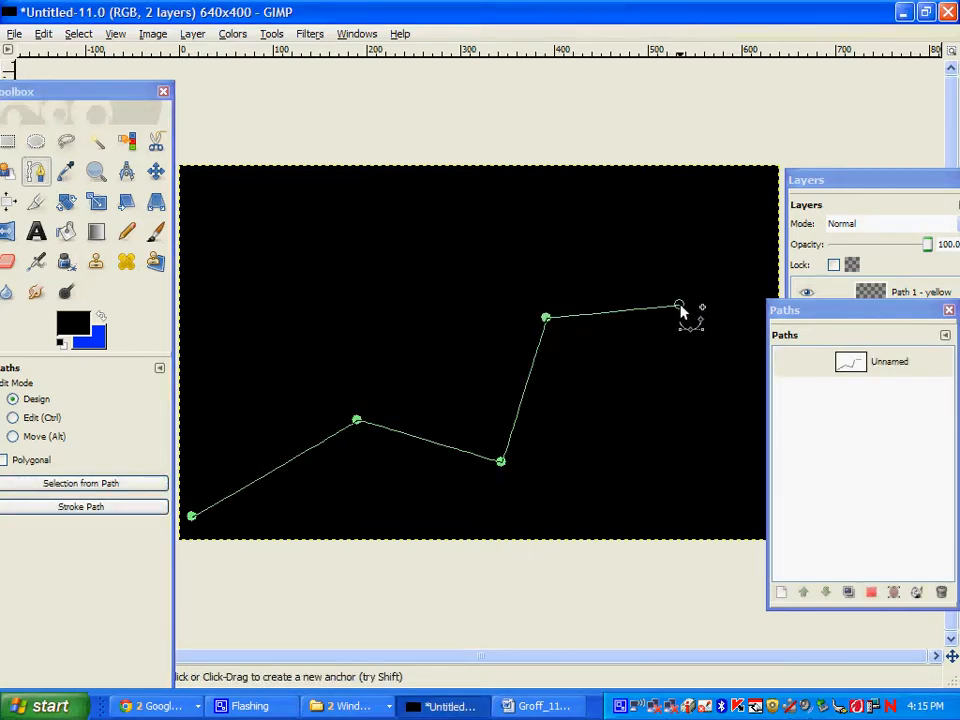
left_click(762, 183)
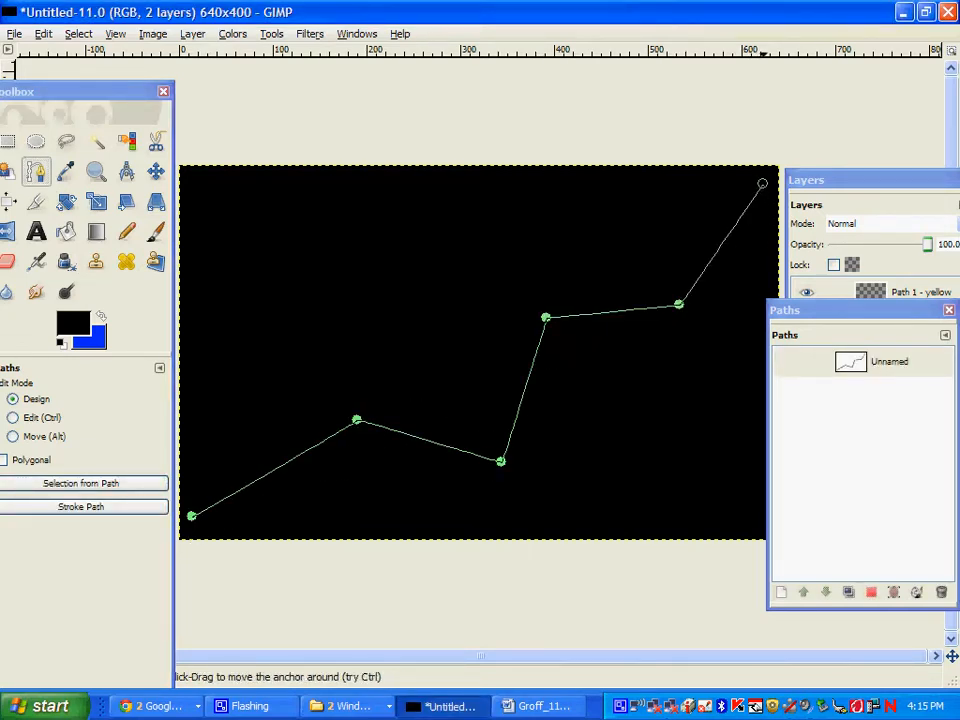
Step: Bend all five straight segments of the path into alternating curves to form a continuous wave
left_click(287, 463)
left_click_drag(287, 463, 295, 517)
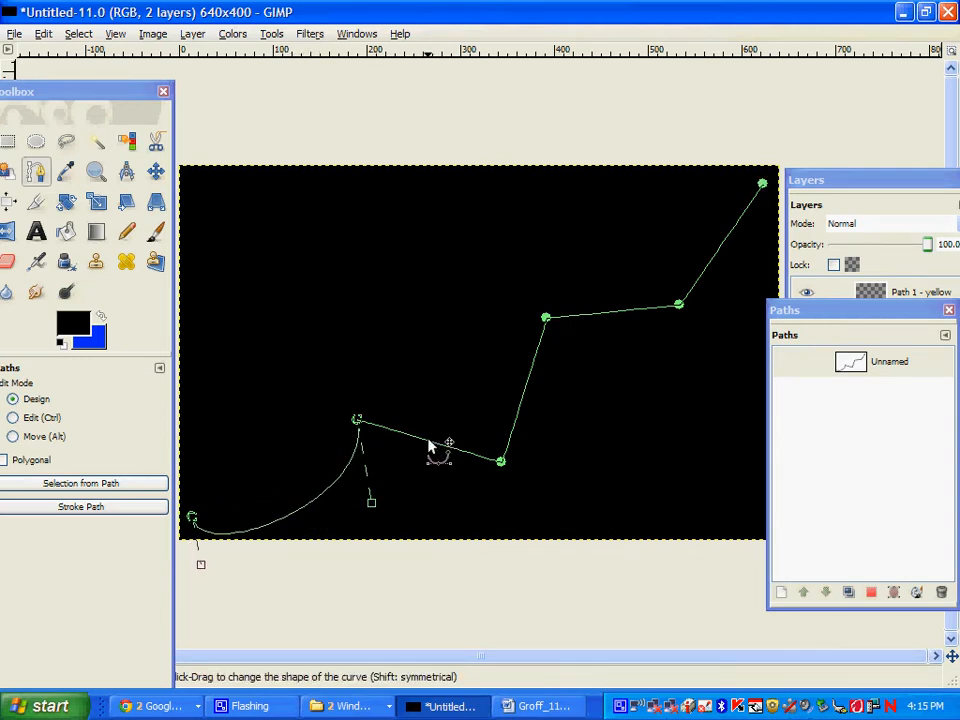
left_click_drag(435, 443, 428, 370)
left_click_drag(523, 401, 596, 422)
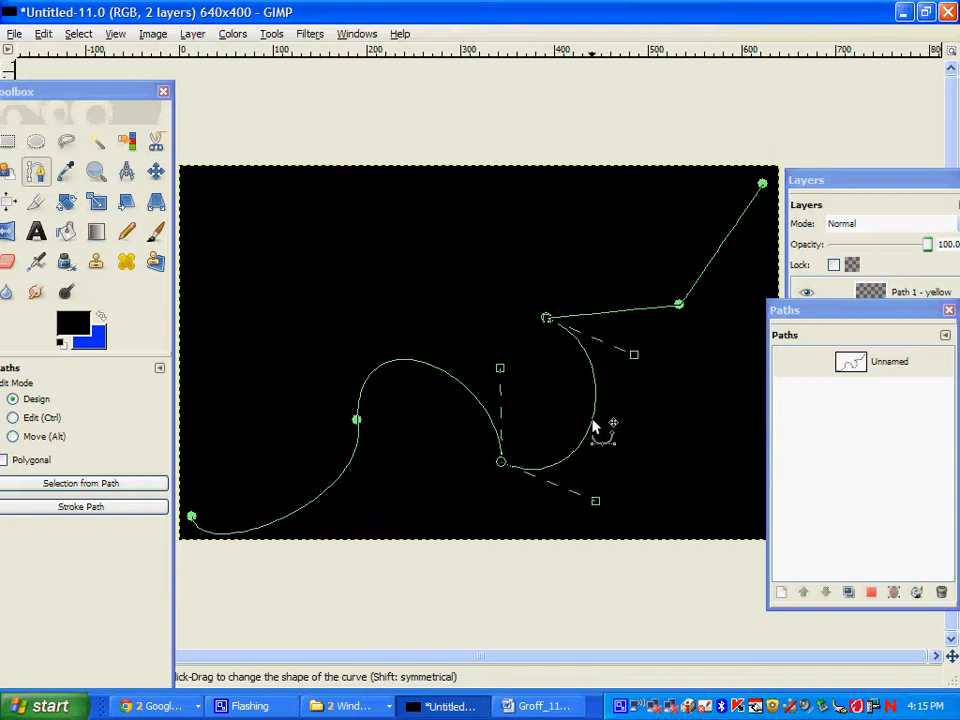
left_click_drag(617, 311, 606, 261)
left_click_drag(718, 261, 745, 290)
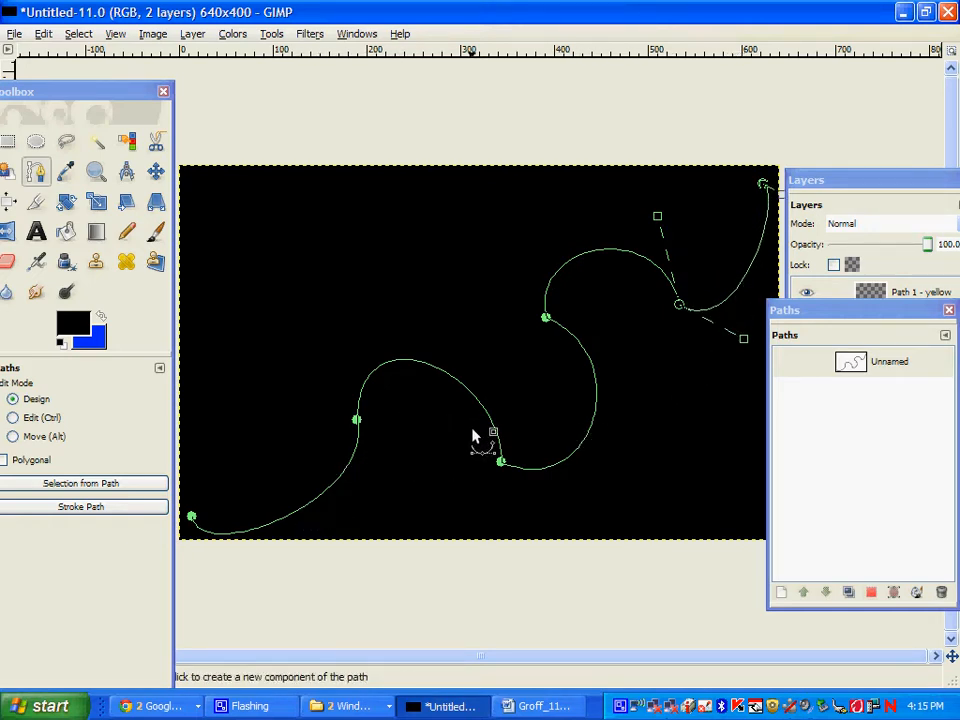
Step: Exaggerate the path's curves by extending the second anchor's upper handle and both handles of the segment between the third and fourth anchors
left_click(358, 421)
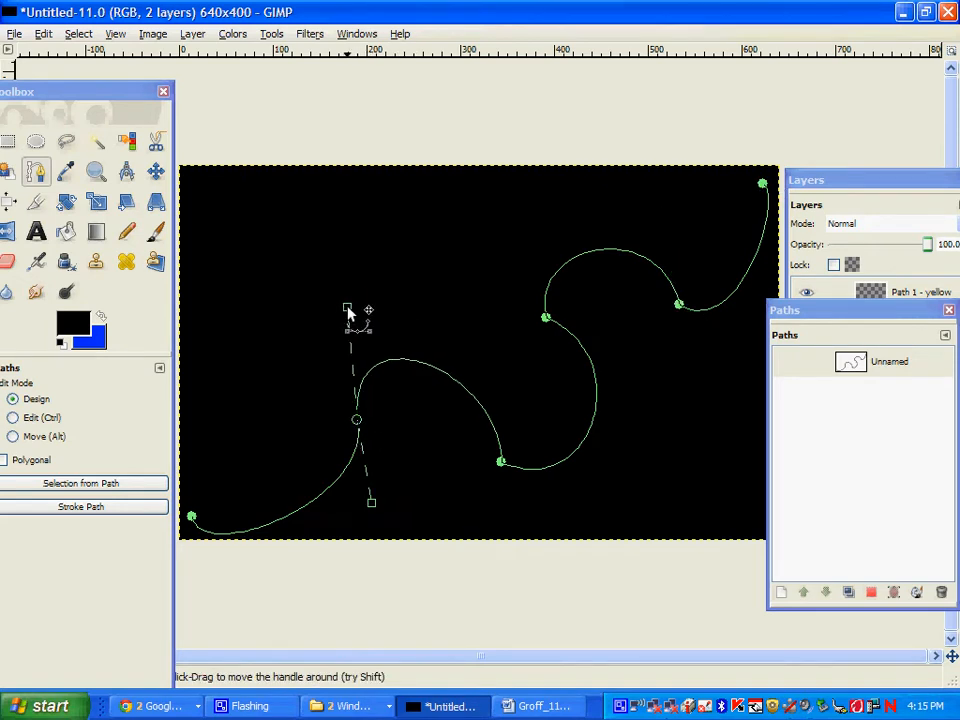
left_click_drag(348, 310, 310, 272)
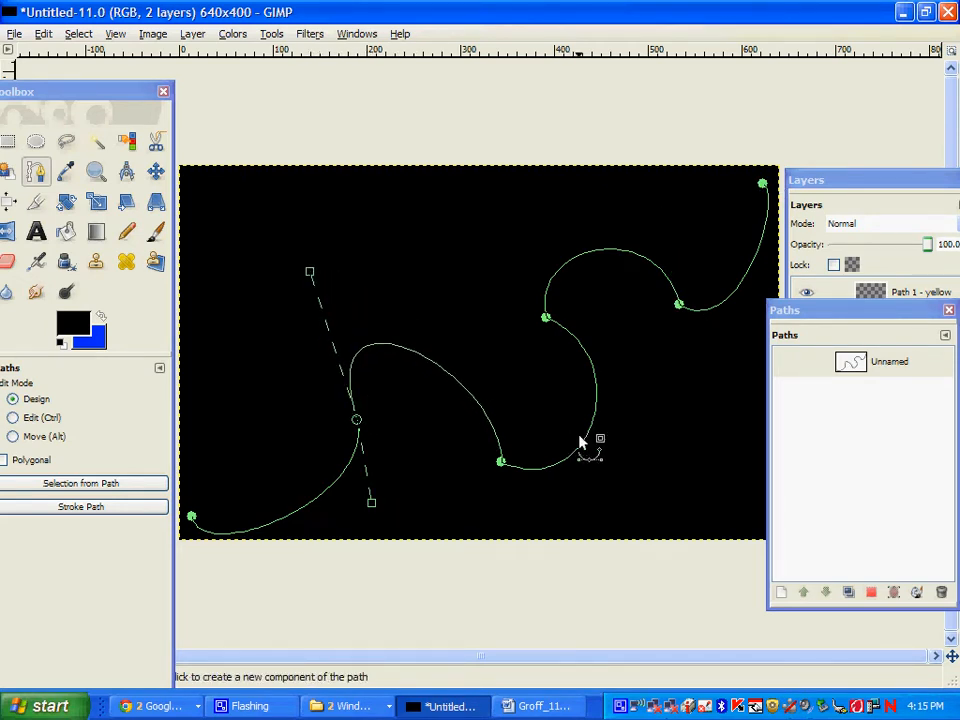
left_click(580, 455)
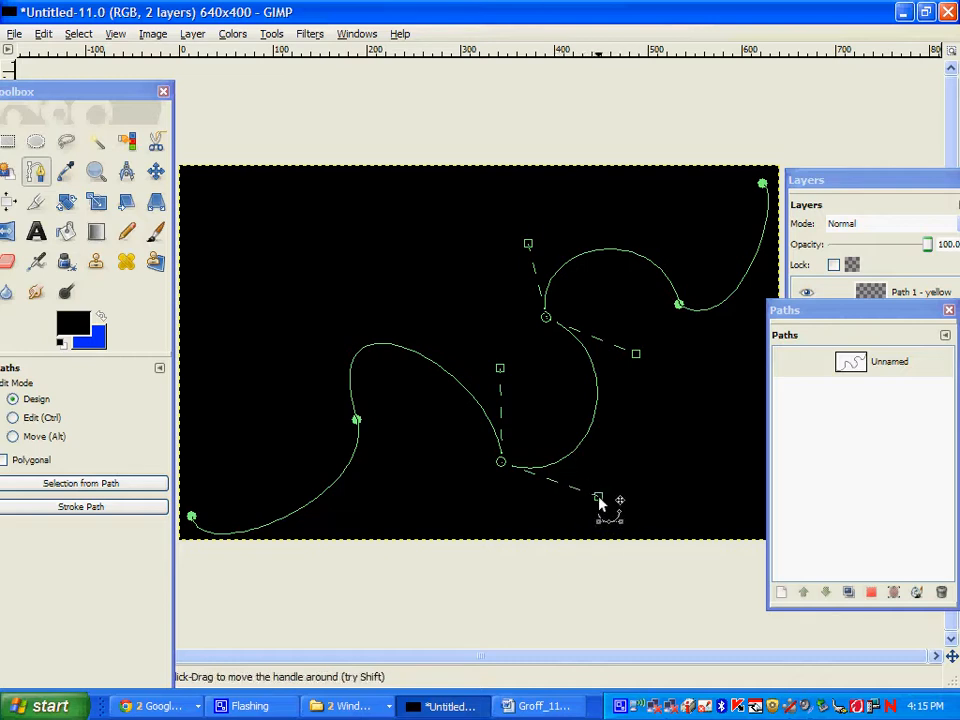
left_click_drag(600, 505, 669, 547)
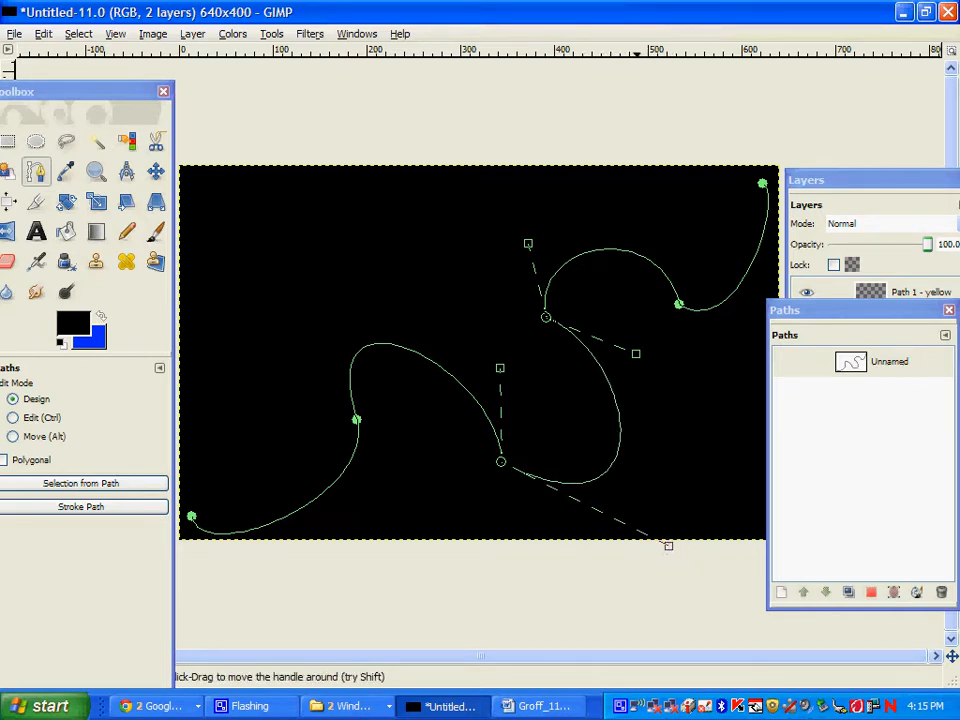
left_click_drag(637, 356, 713, 378)
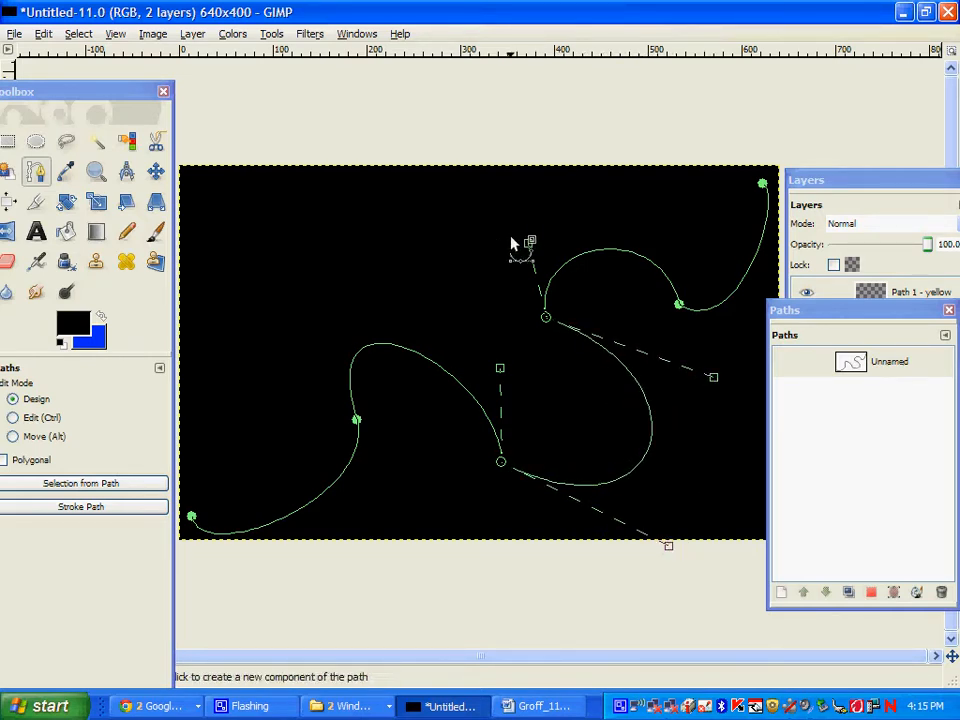
Step: Extend the fourth anchor's upper handle toward the canvas's upper-left corner and deepen the curve of the path's last segment
left_click_drag(529, 243, 387, 187)
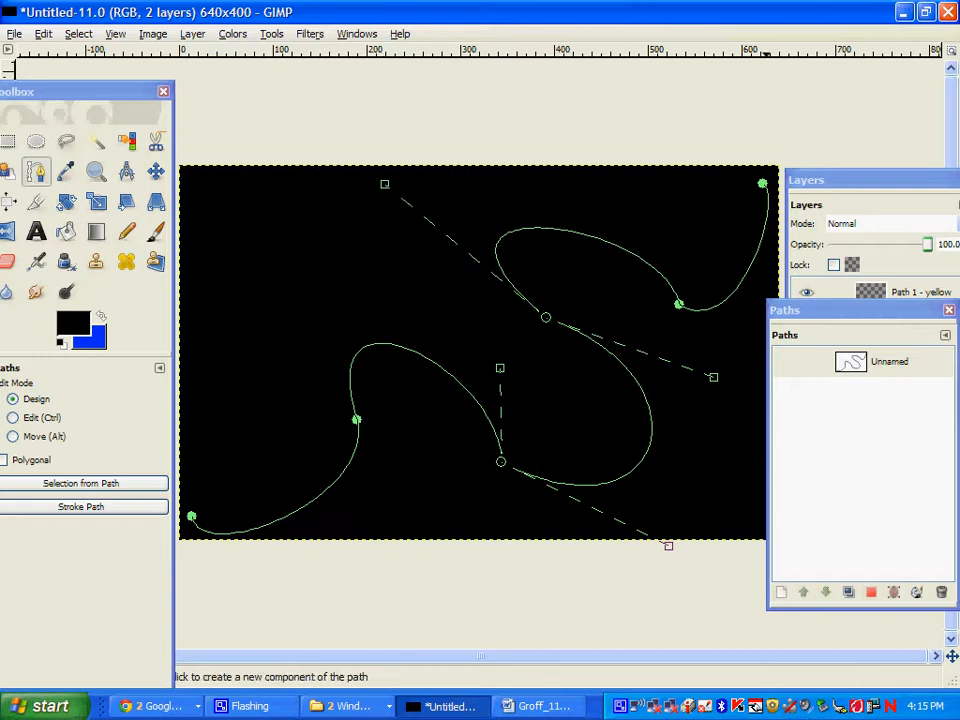
left_click(746, 272)
left_click_drag(740, 337, 750, 338)
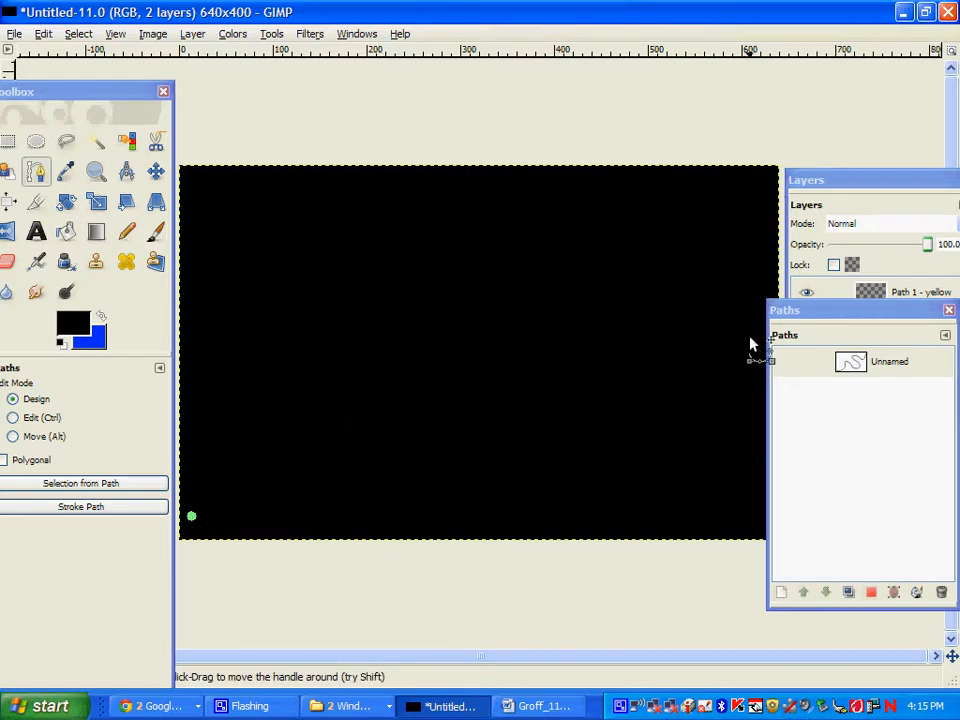
Step: Make the path visible in the Paths dialog and start a new path component above the canvas to deselect the curve's anchors
left_click_drag(830, 307, 806, 150)
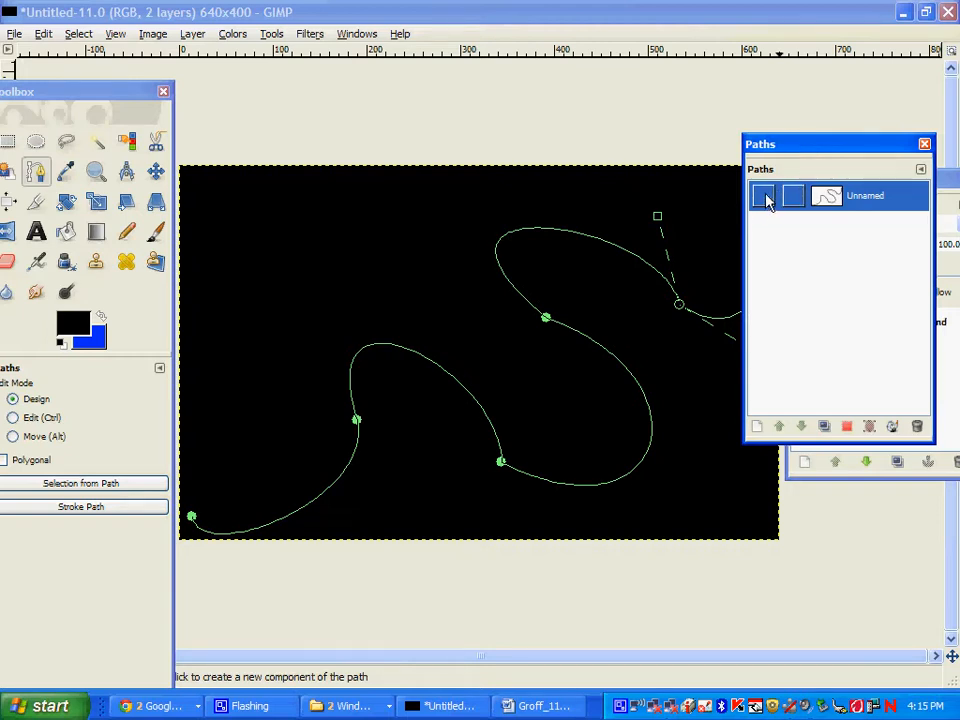
left_click(766, 200)
left_click_drag(829, 154, 865, 298)
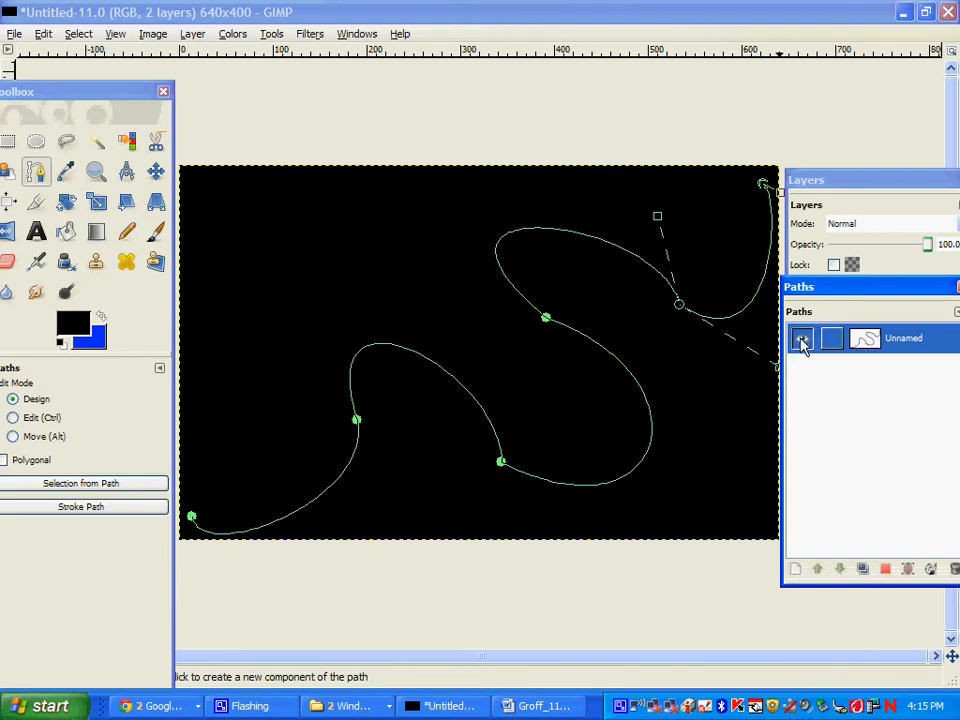
left_click(667, 133)
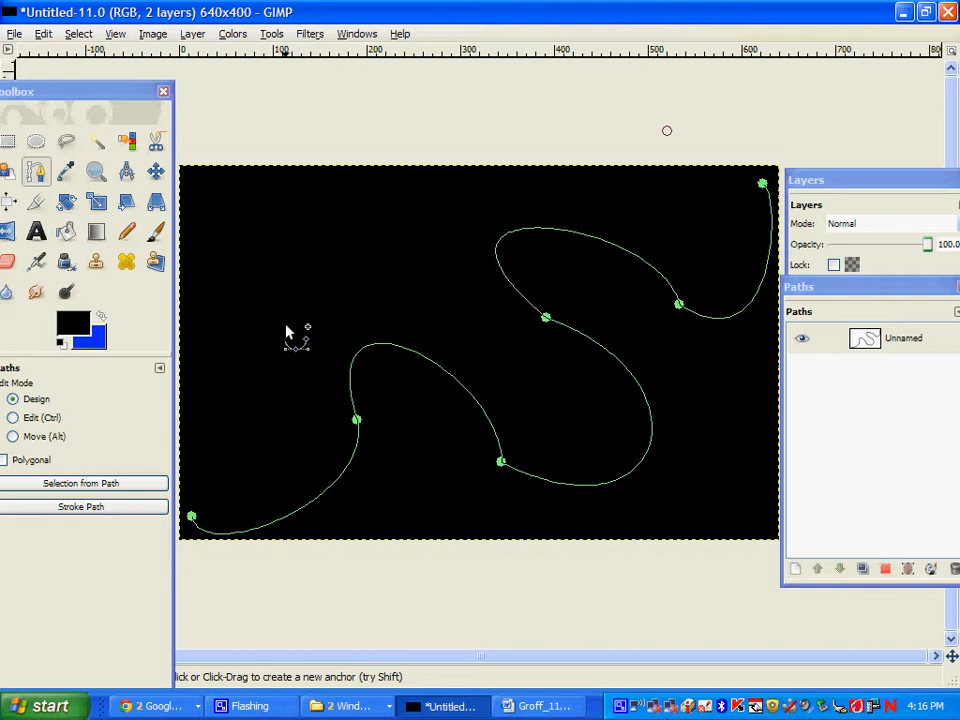
left_click_drag(881, 287, 873, 295)
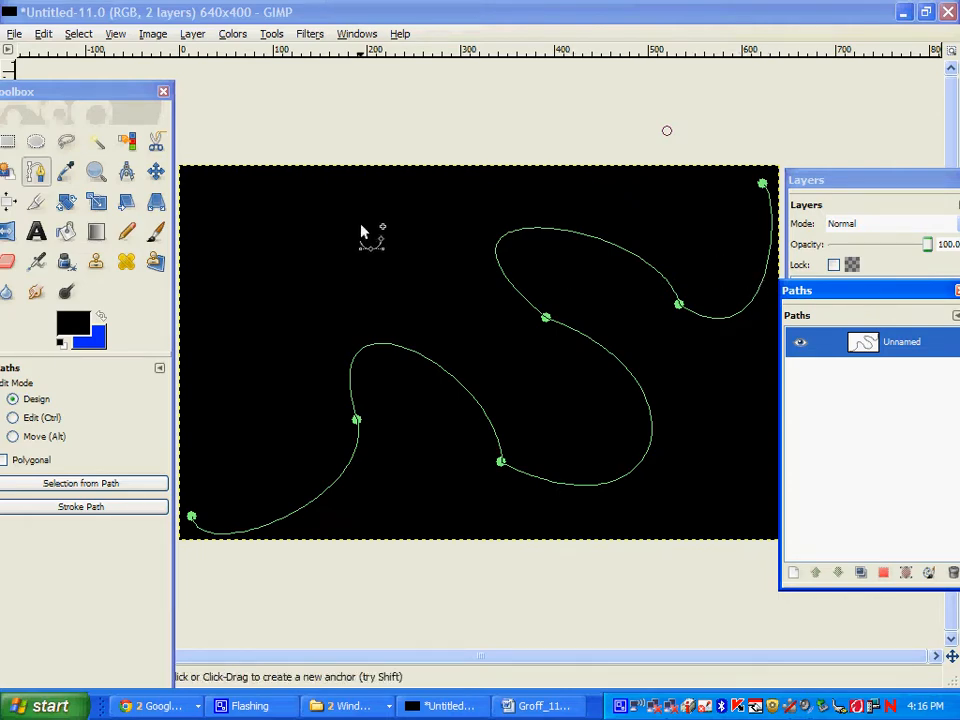
Step: Move the toolbox fully into view and set the foreground color to yellow (fffc00)
left_click_drag(119, 93, 146, 77)
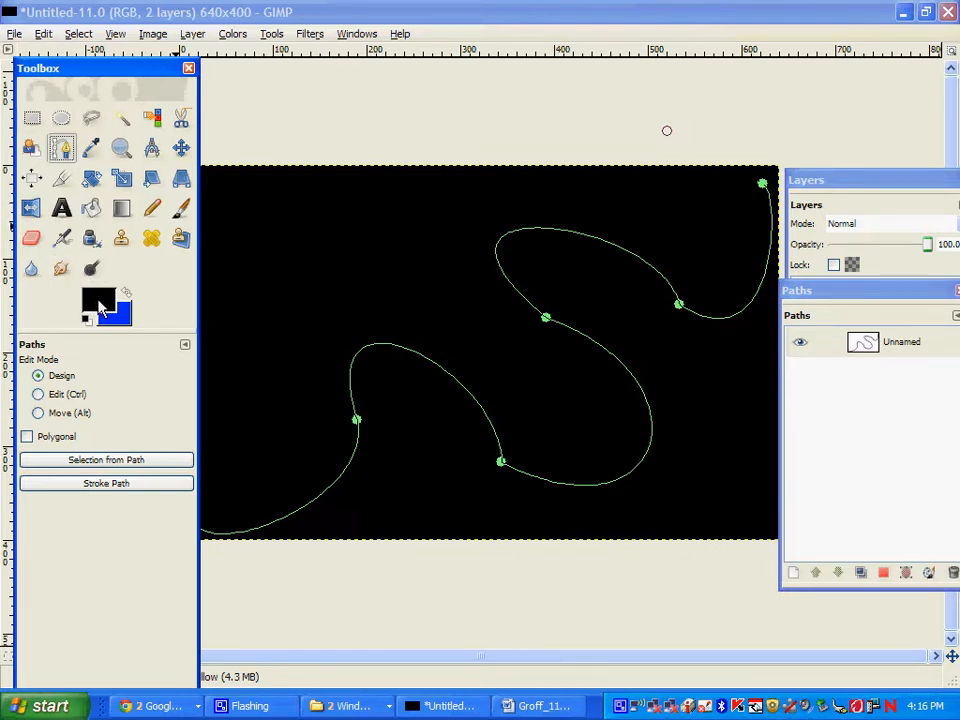
left_click(100, 308)
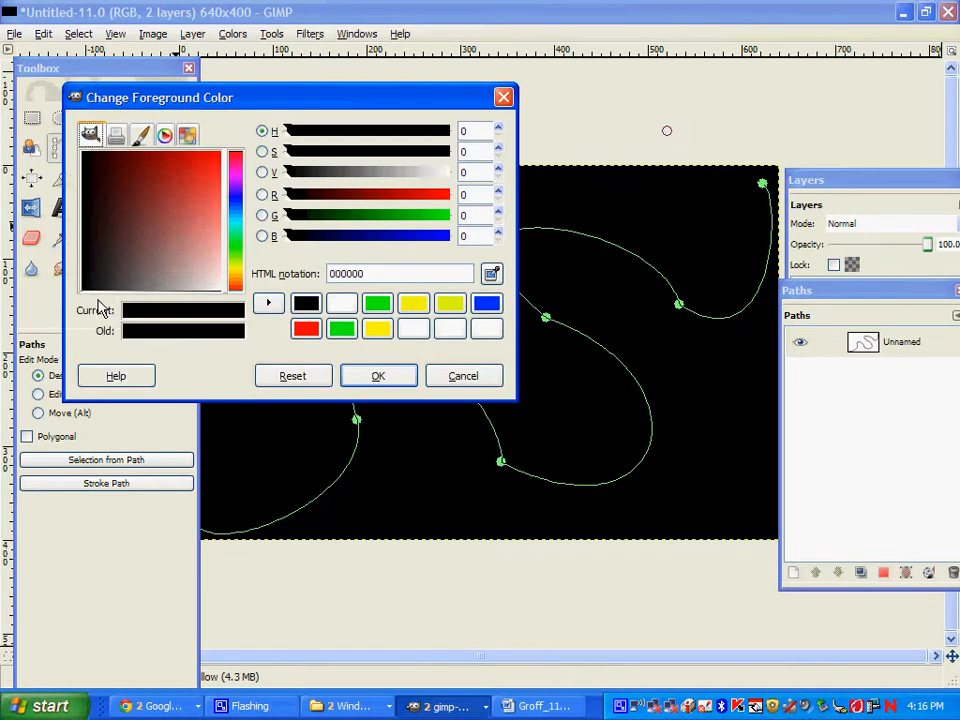
left_click(378, 328)
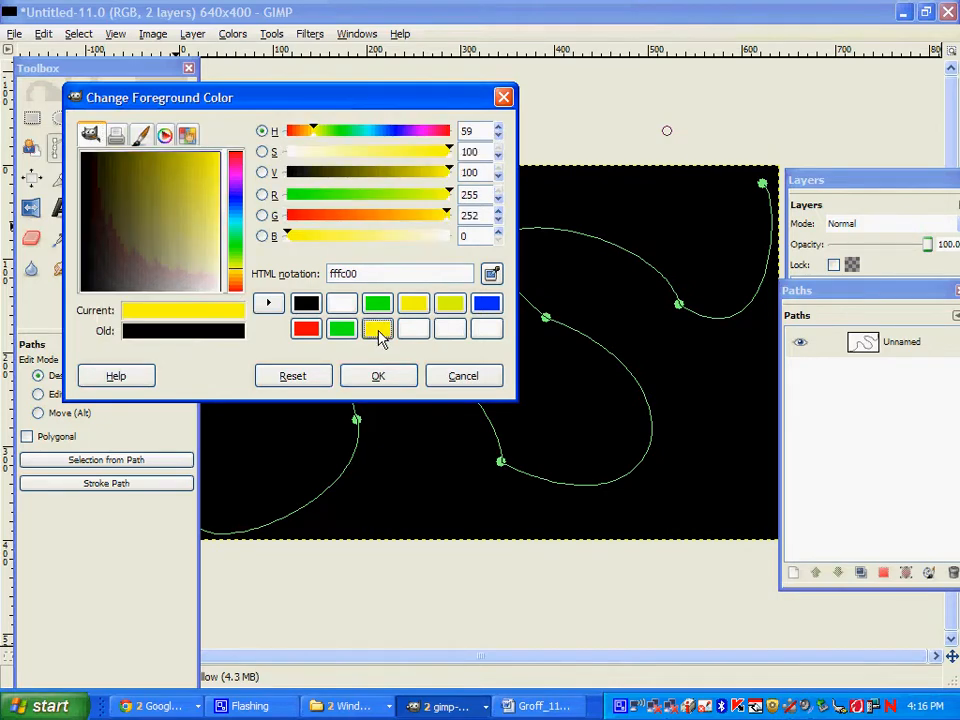
left_click(378, 376)
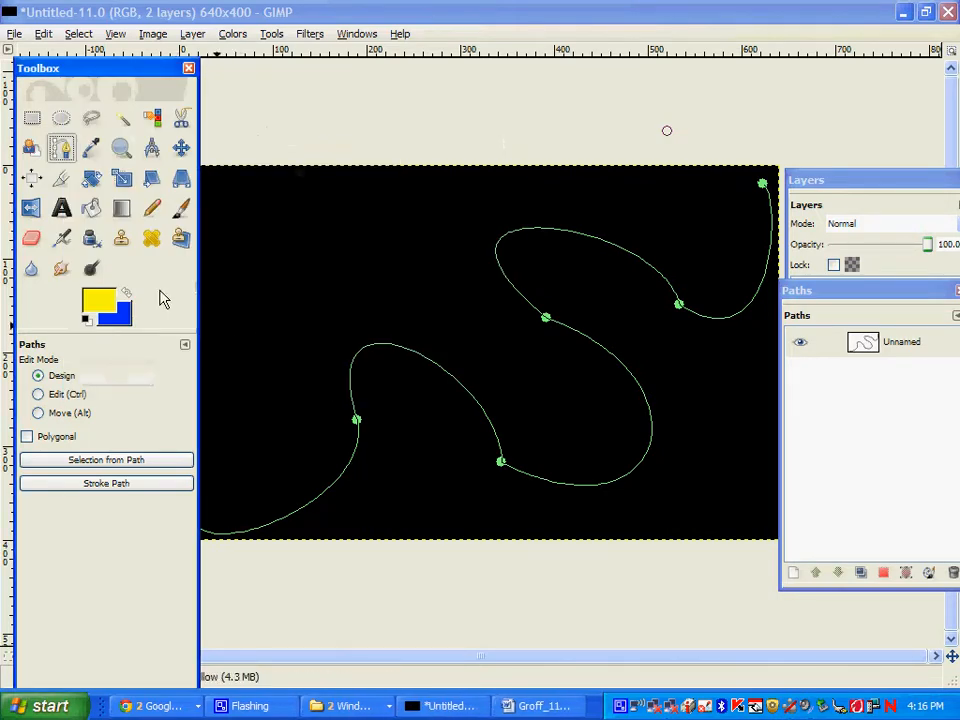
Step: Set up the Paintbrush tool with the Circle (15) brush at a scale of 1.00
left_click(180, 208)
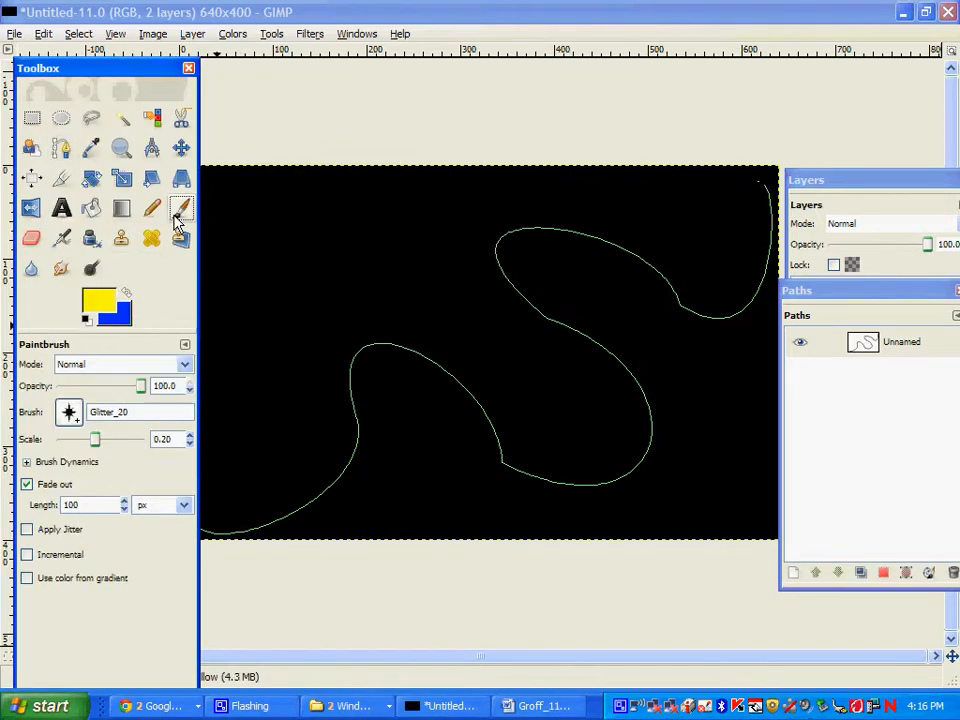
left_click(69, 414)
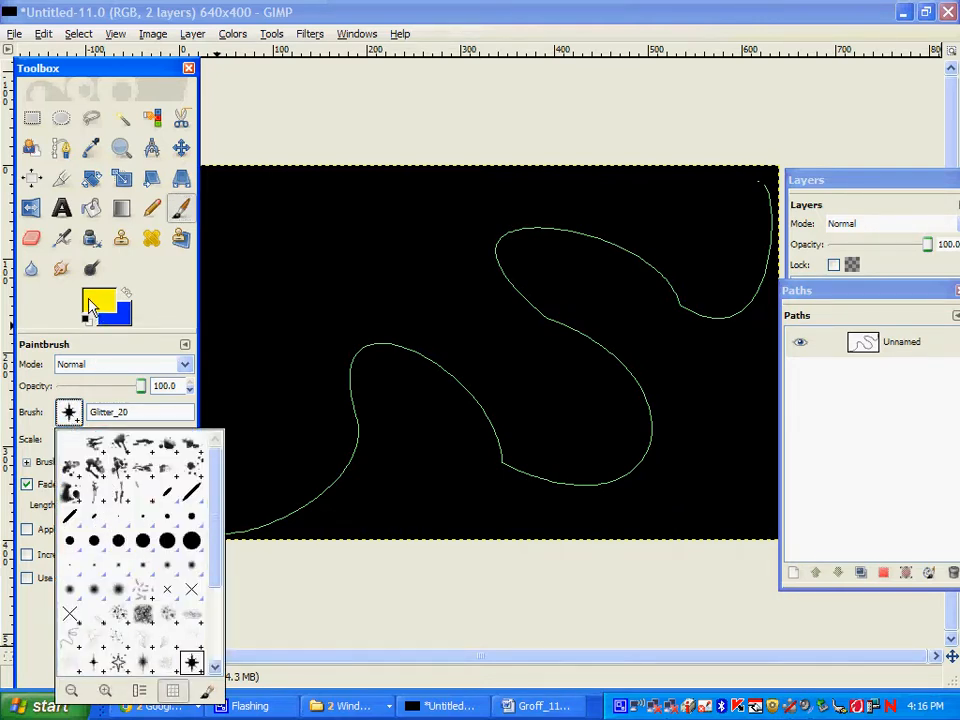
left_click(137, 547)
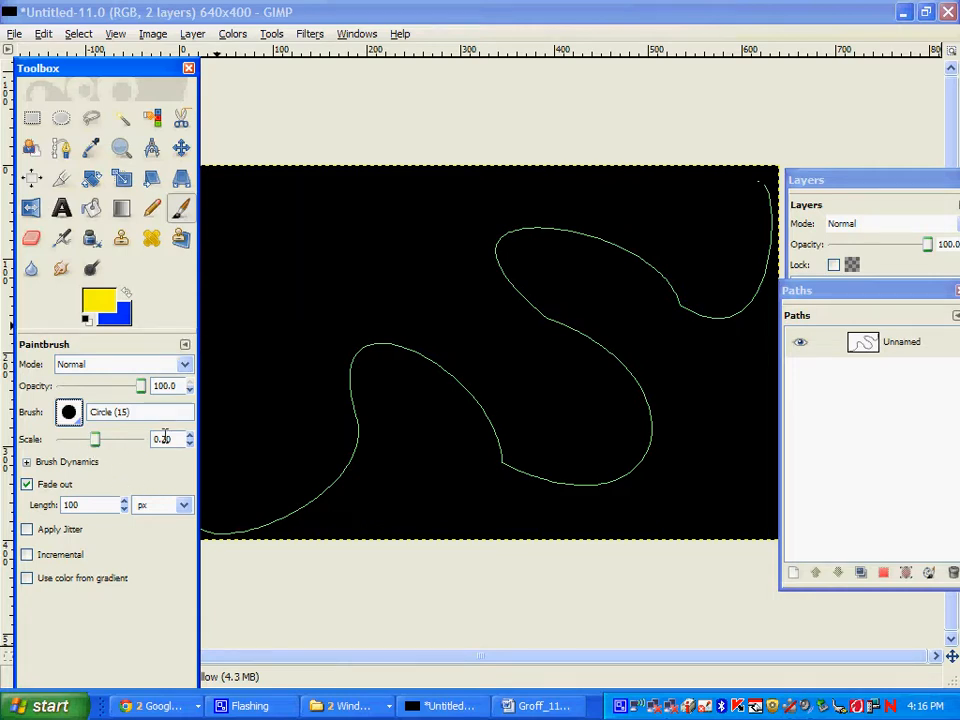
double_click(172, 439)
type("1")
key("Return")
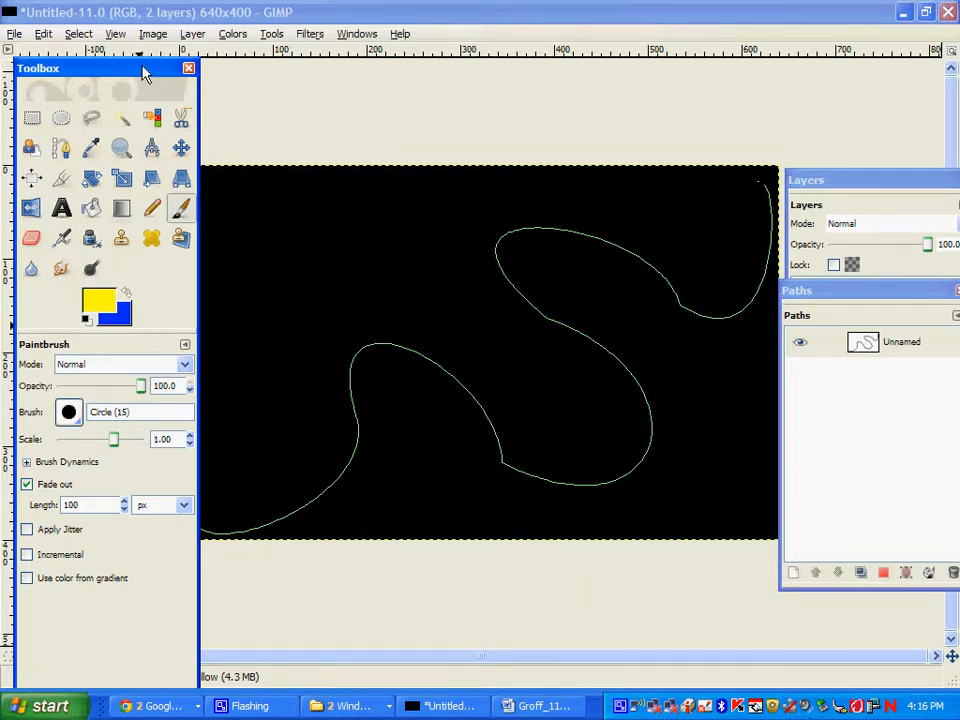
left_click_drag(146, 69, 131, 72)
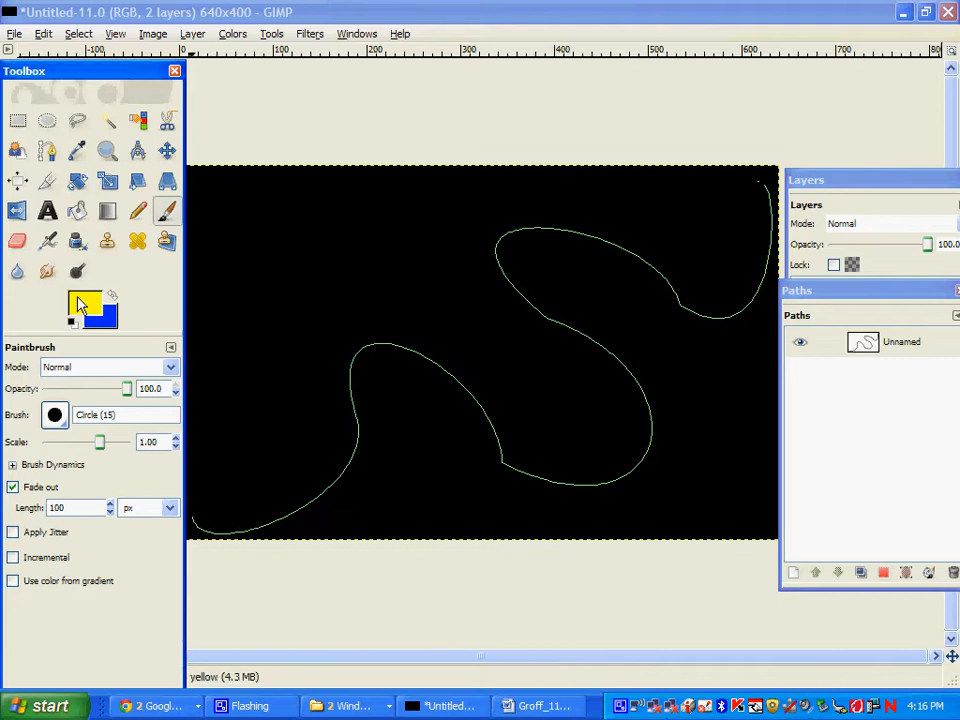
Step: Stroke the path with the Paintbrush as paint tool, and move the Paths dialog down to uncover the layer list
left_click(44, 35)
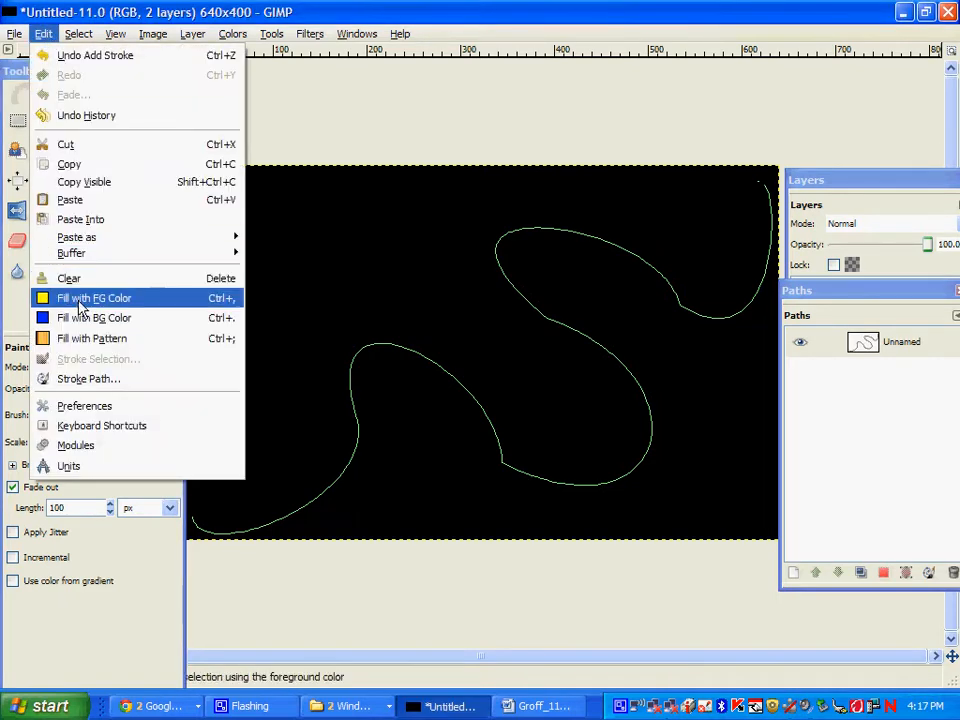
left_click(87, 381)
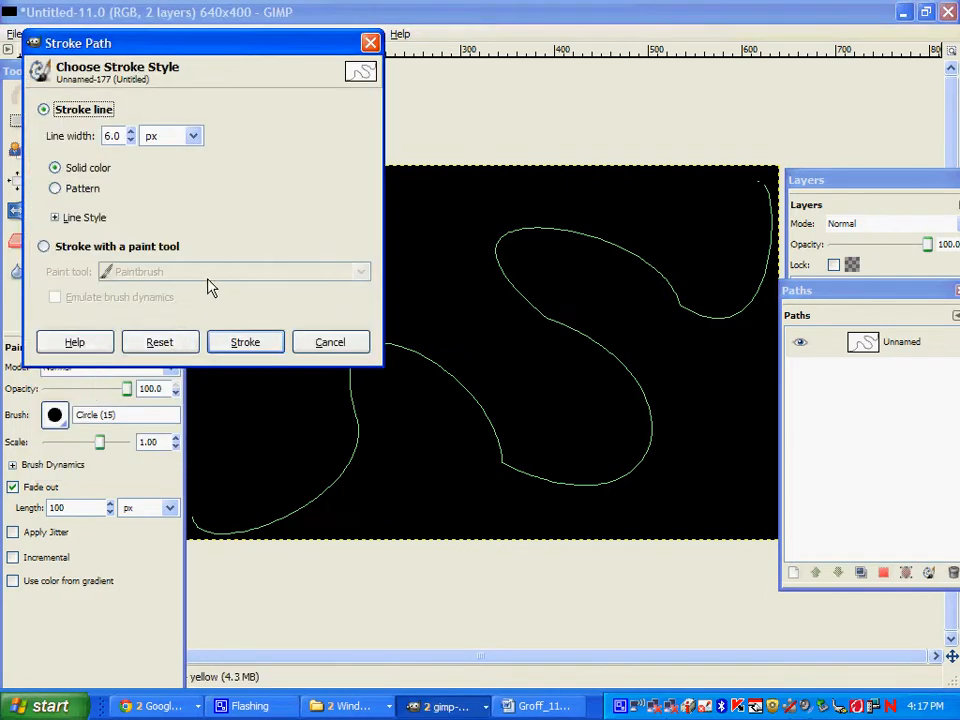
left_click(99, 248)
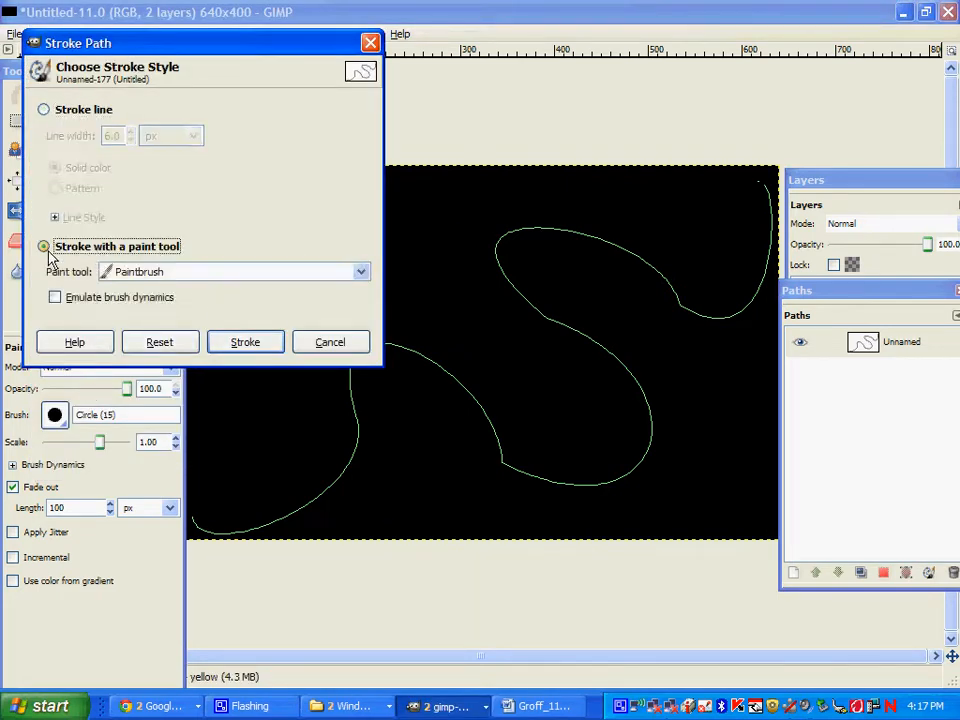
left_click(245, 343)
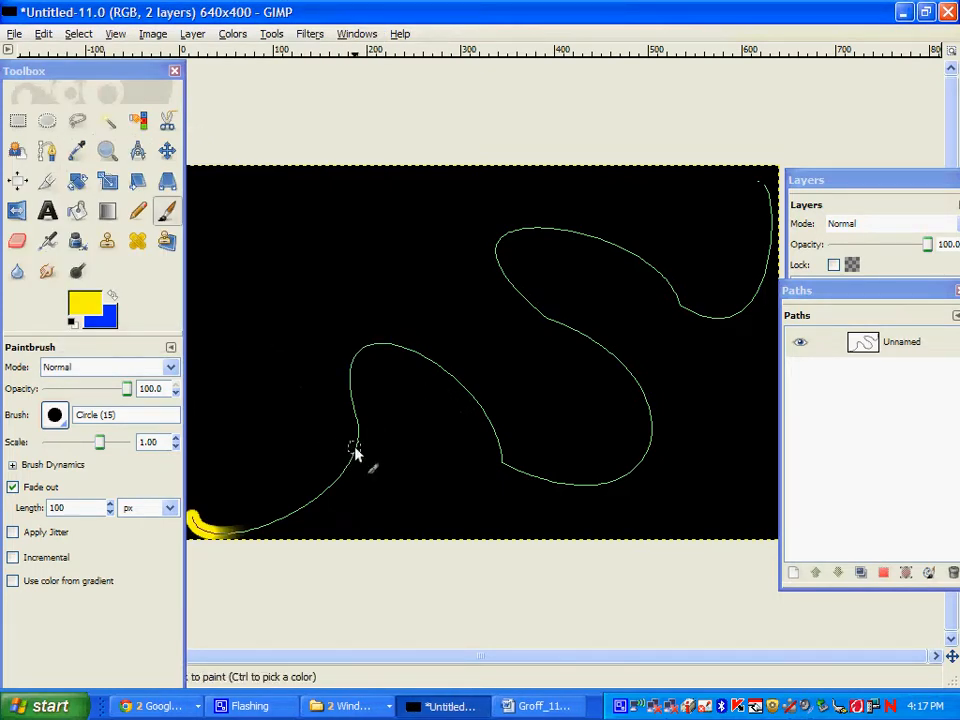
left_click(893, 345)
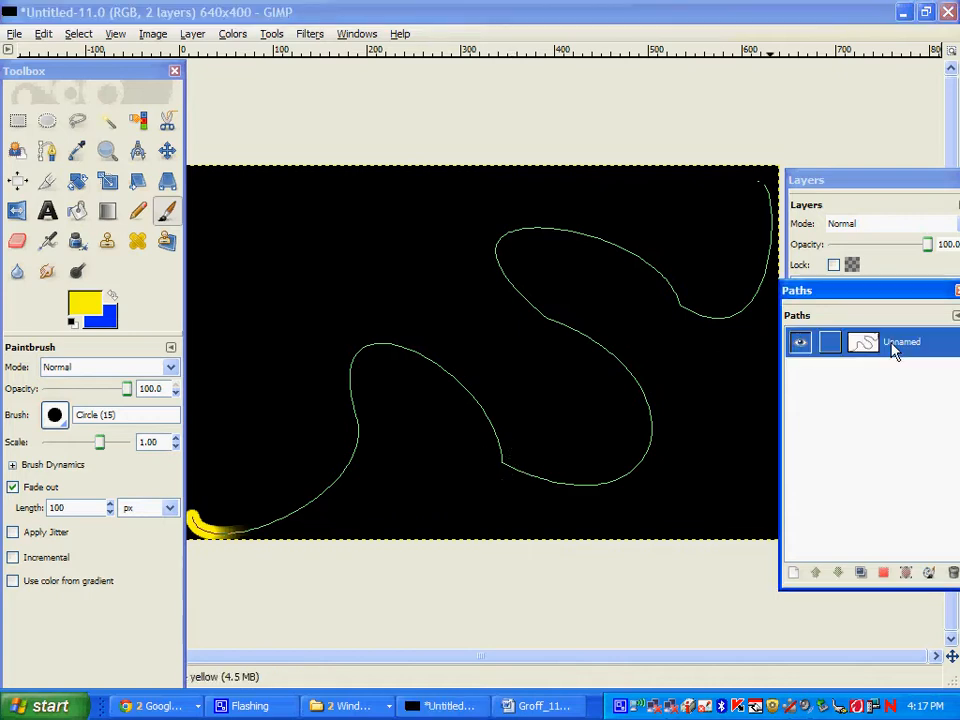
left_click_drag(861, 300, 846, 416)
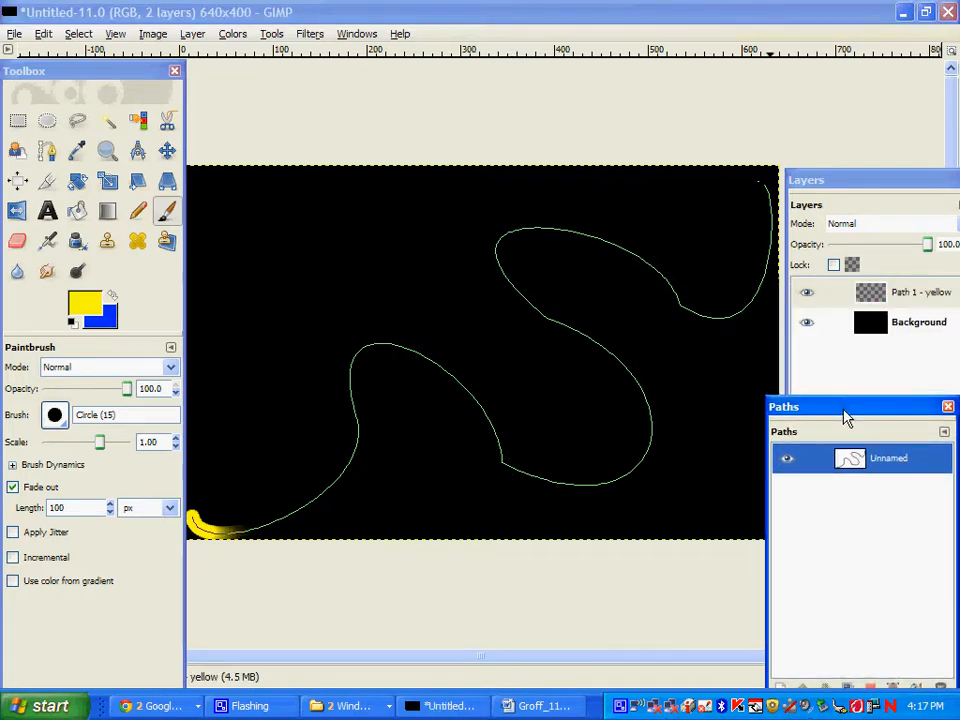
Step: Stroke the path once more with the Paintbrush, keeping the same stroke and brush settings
left_click(41, 36)
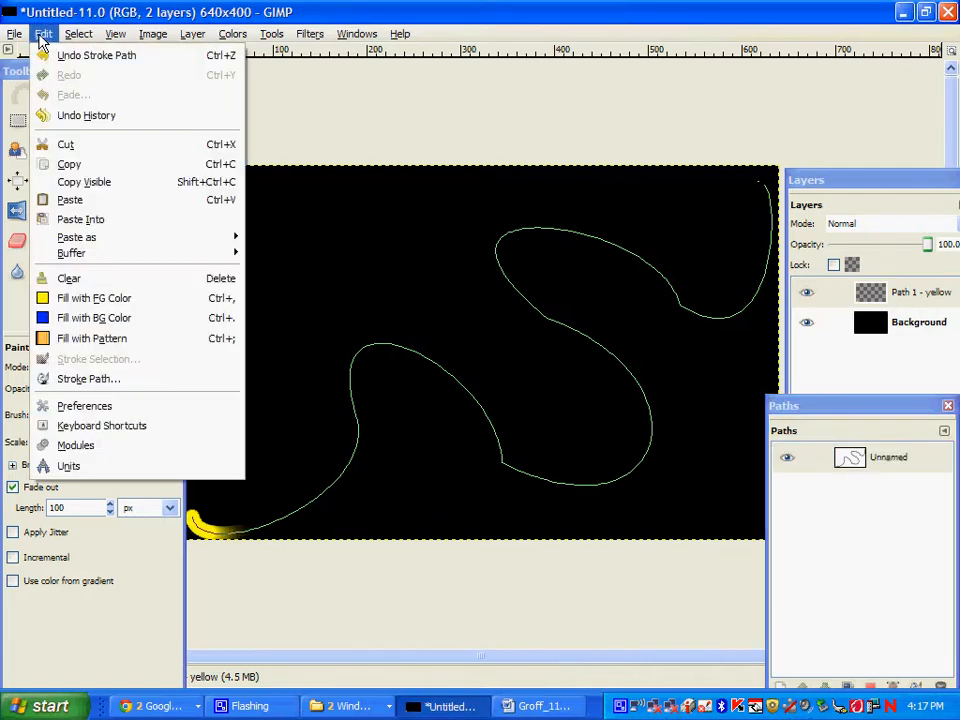
left_click(96, 377)
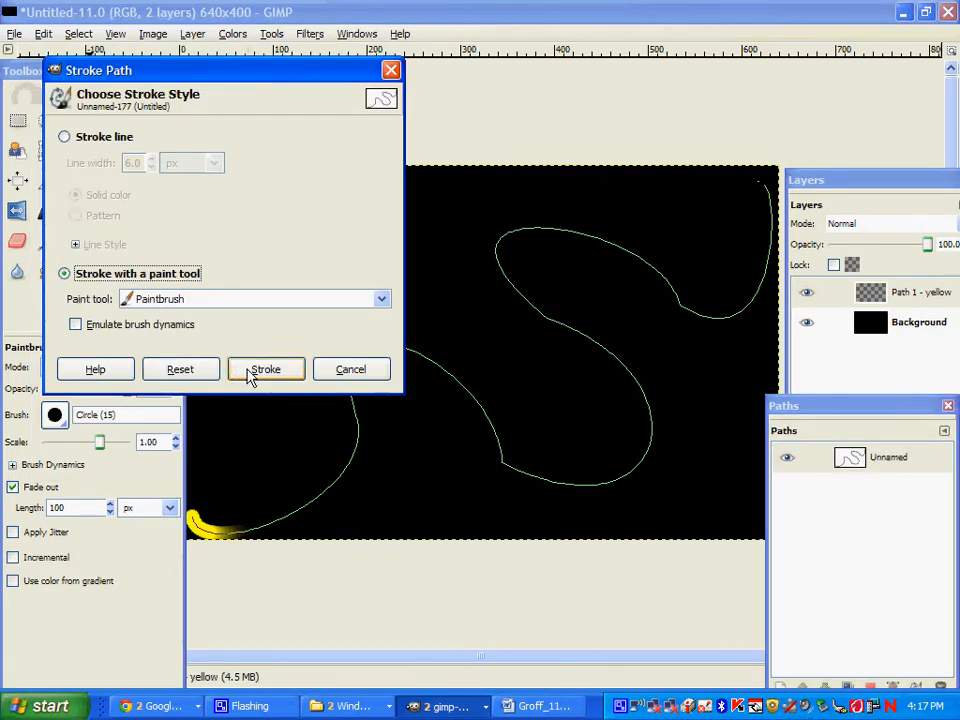
left_click(254, 372)
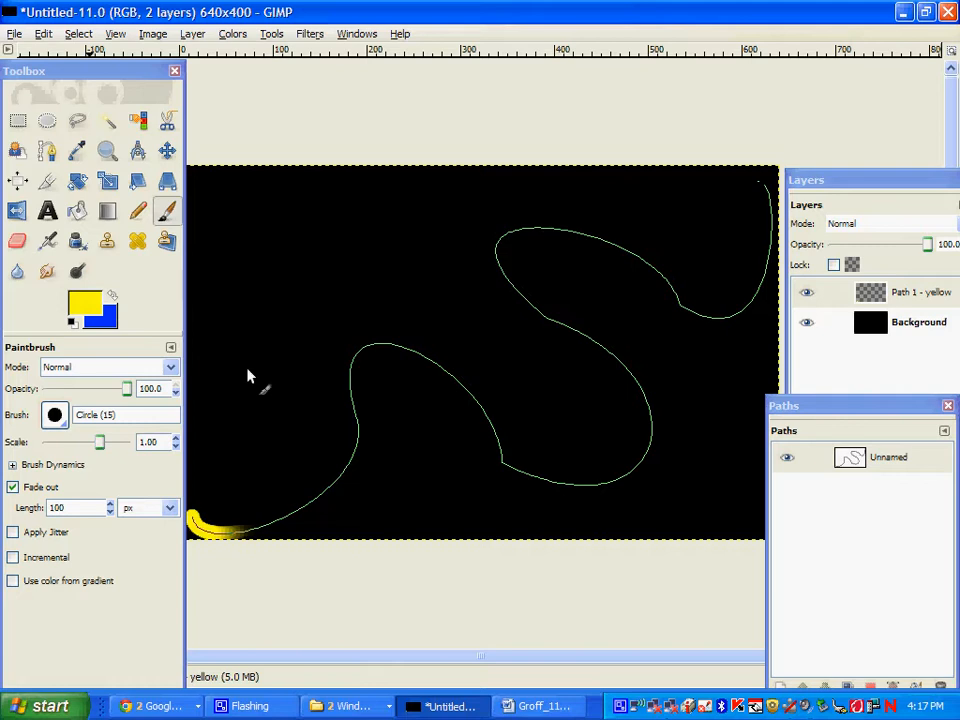
Step: Disable the Paintbrush's Fade out option and stroke the path with it along its full length in yellow
left_click(12, 488)
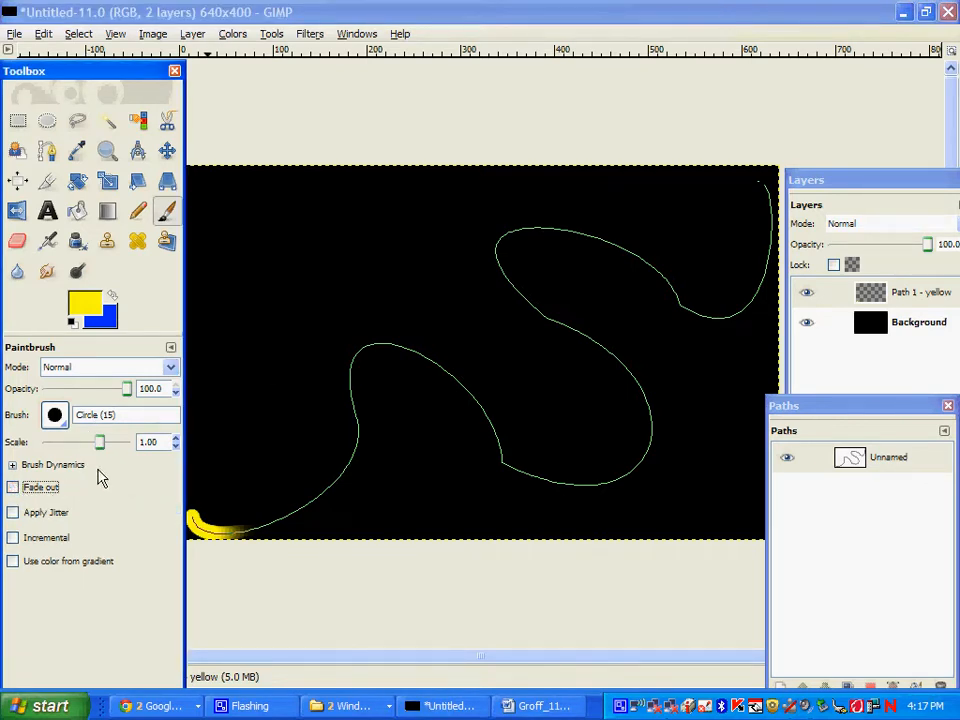
left_click(48, 36)
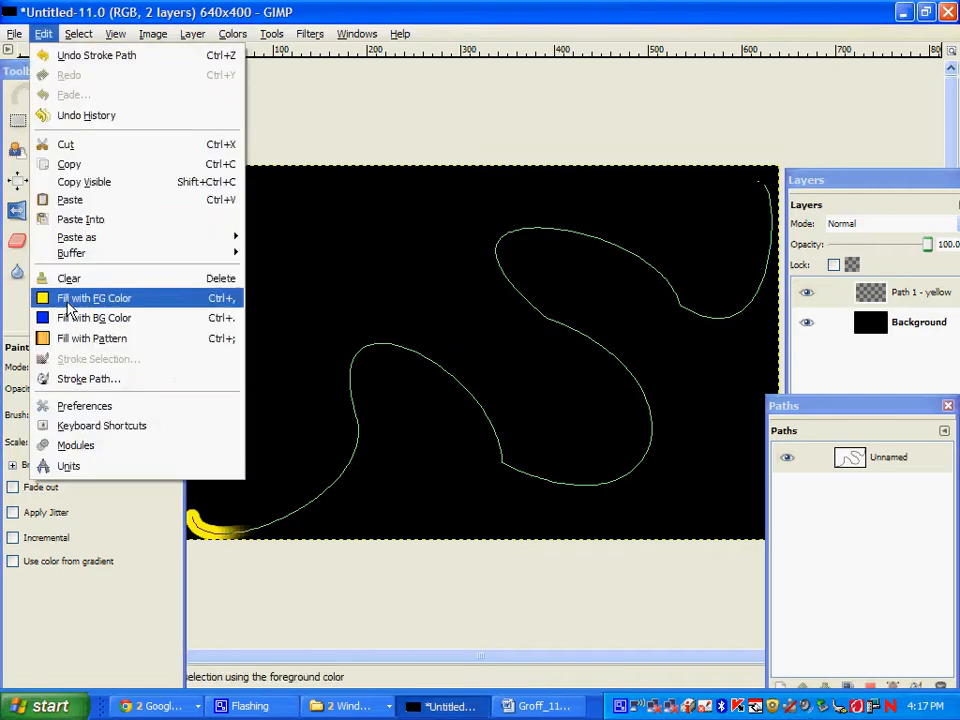
left_click(60, 385)
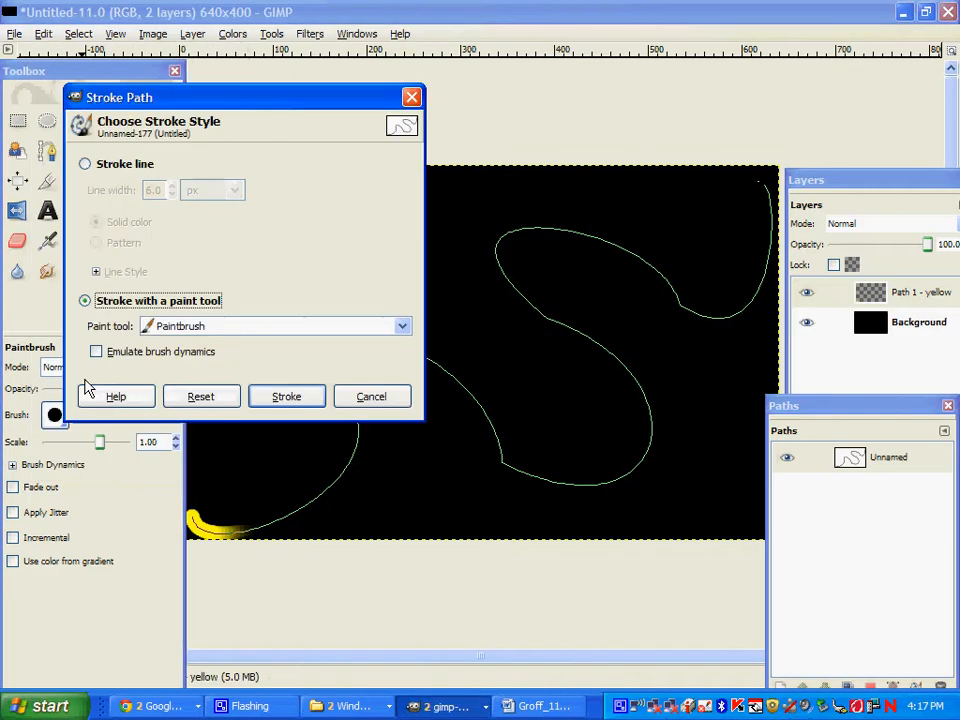
left_click(280, 396)
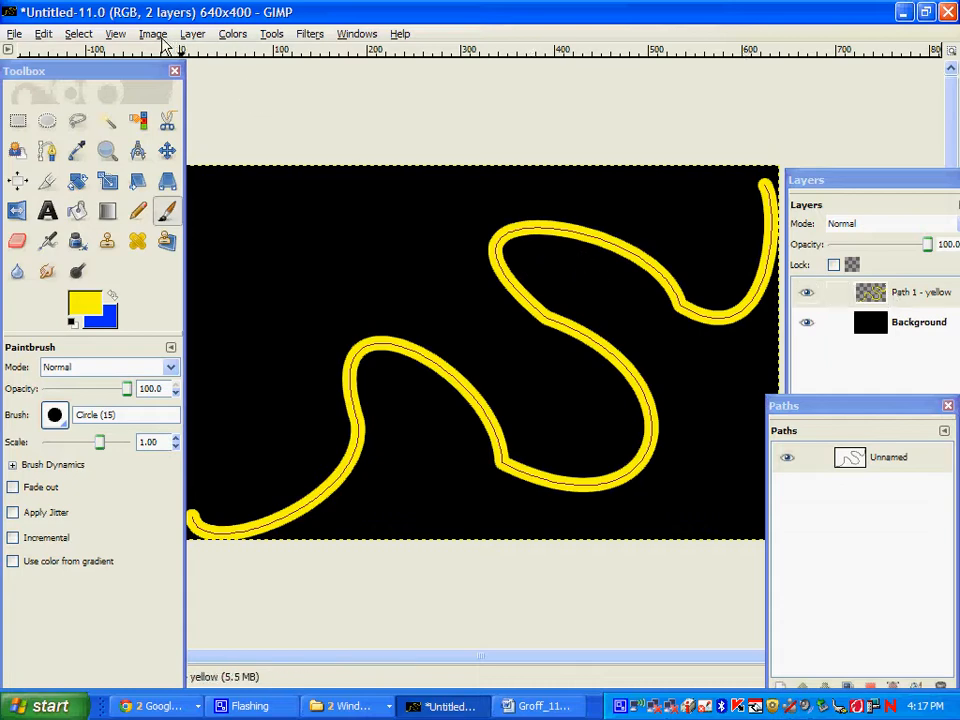
Step: Create a new 640 x 400 px transparent layer named "Path 1 - white"
left_click(194, 37)
left_click(199, 56)
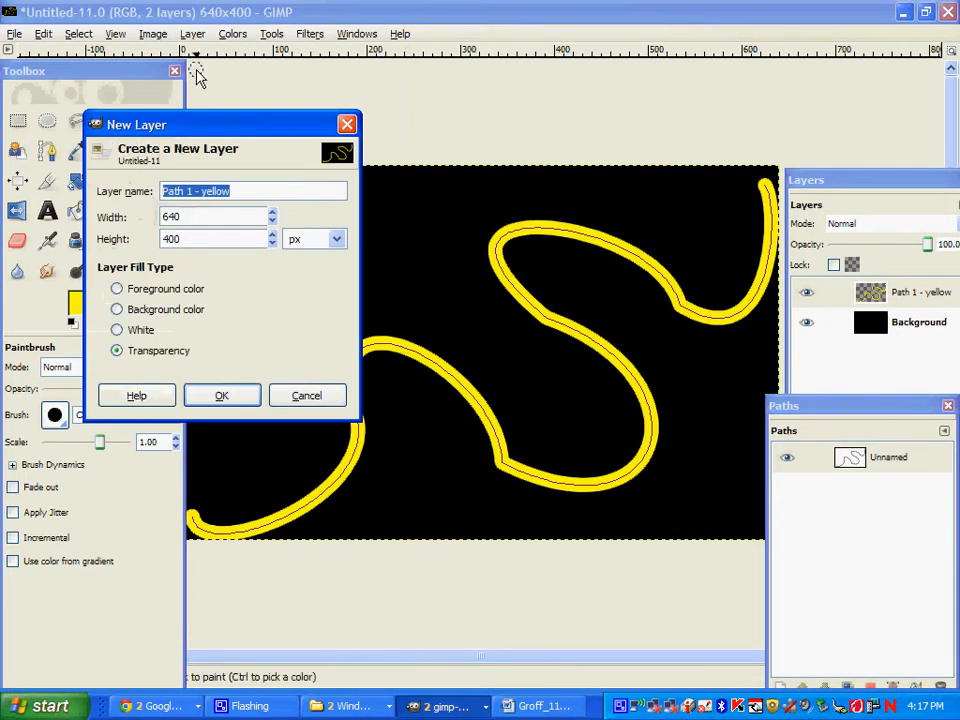
left_click(246, 190)
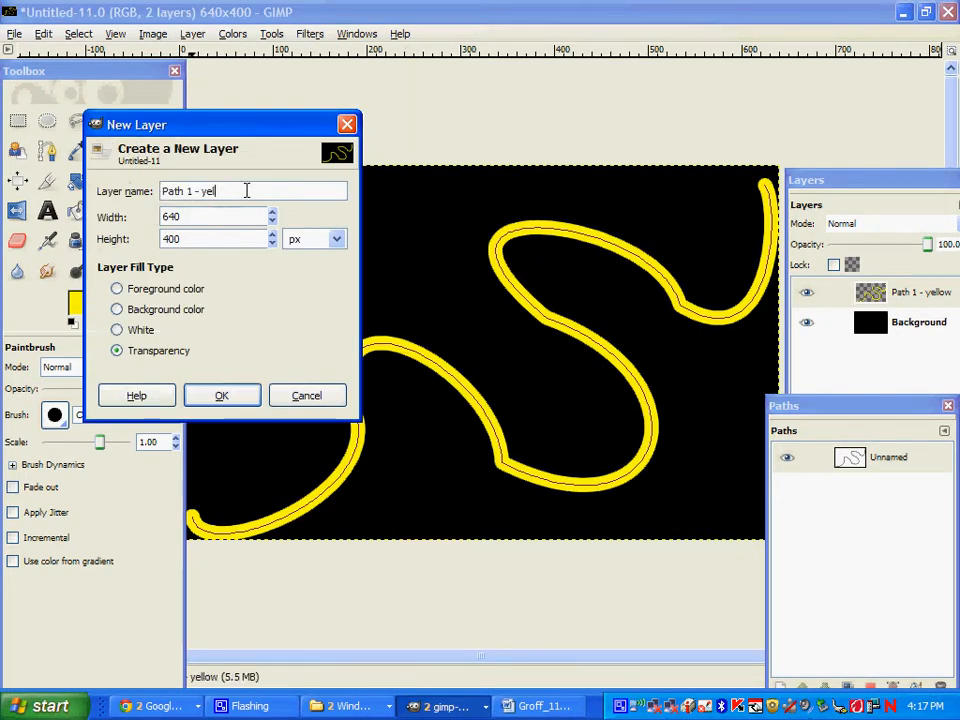
key("BackSpace")
key("BackSpace")
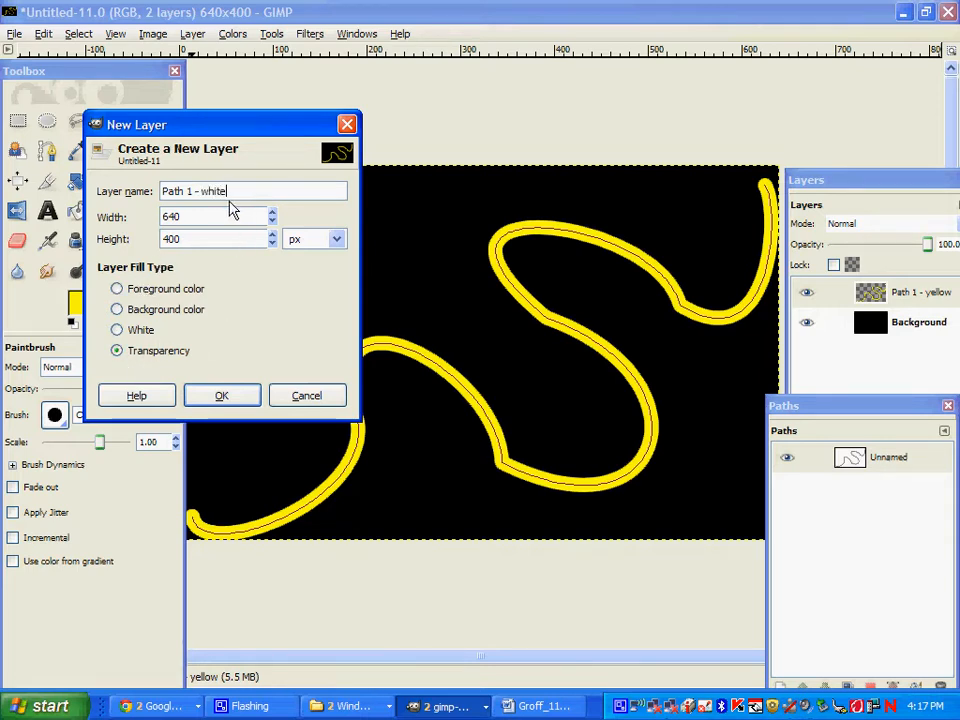
left_click(212, 396)
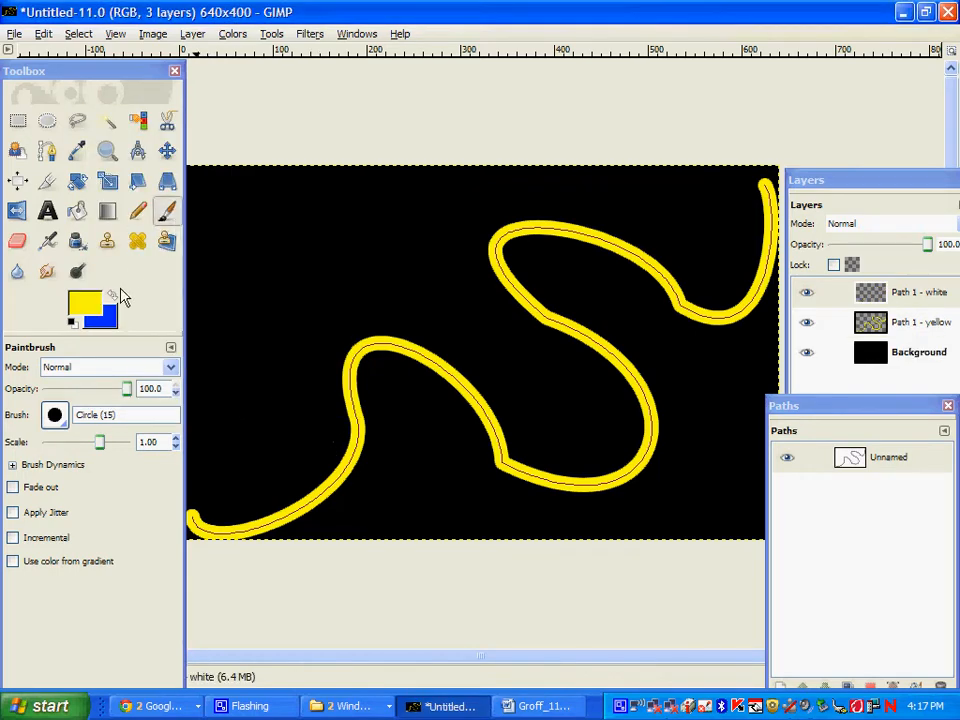
Step: Set the foreground color to white (ffffff)
left_click(87, 311)
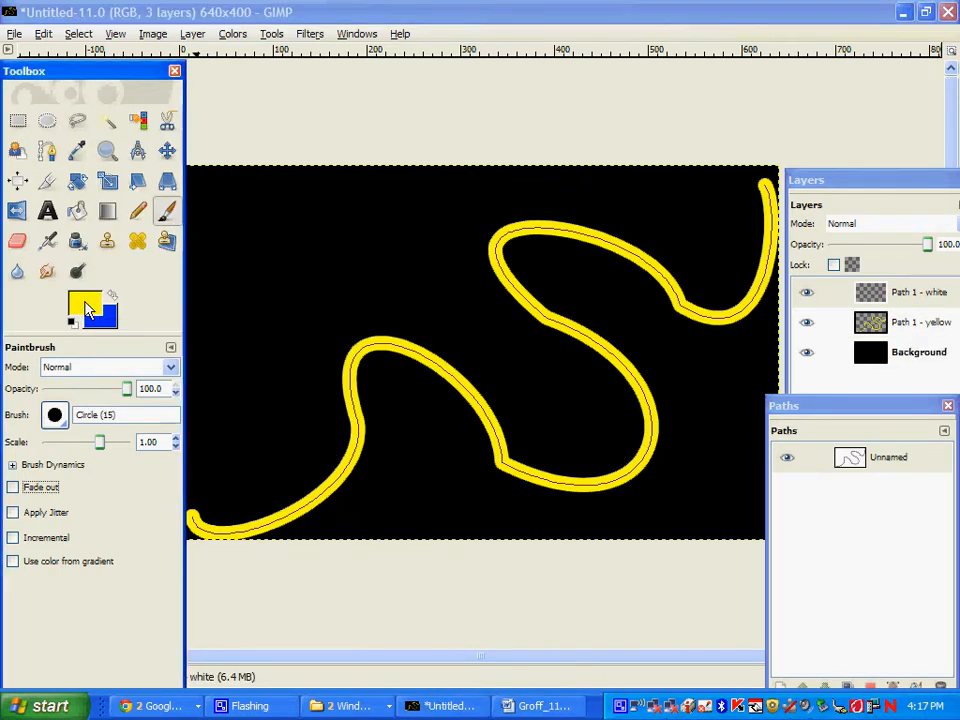
left_click_drag(165, 257, 257, 325)
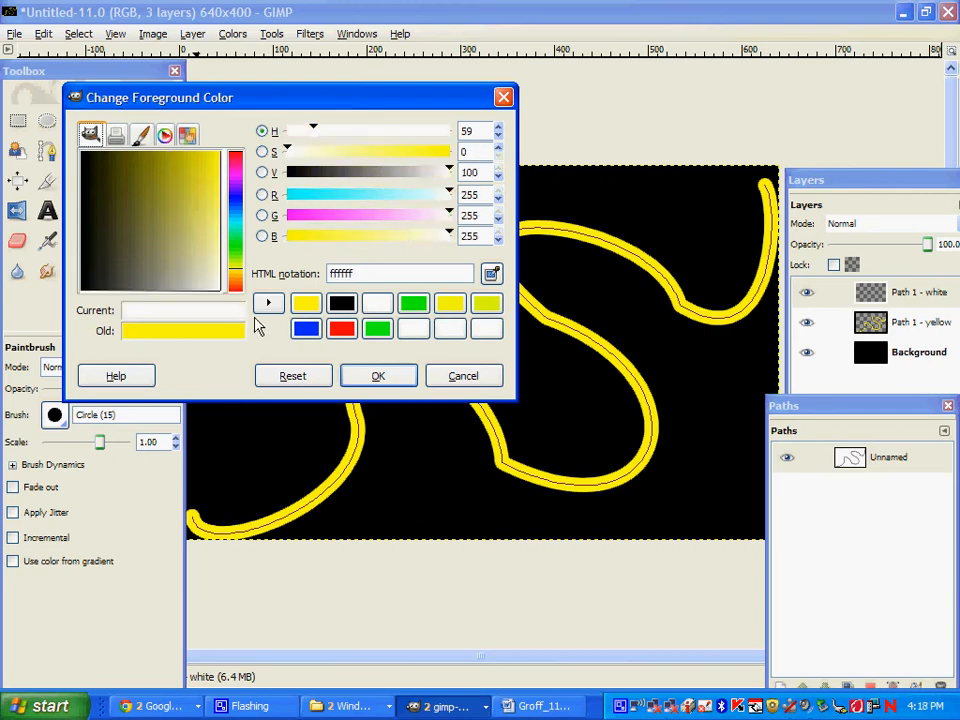
left_click(378, 376)
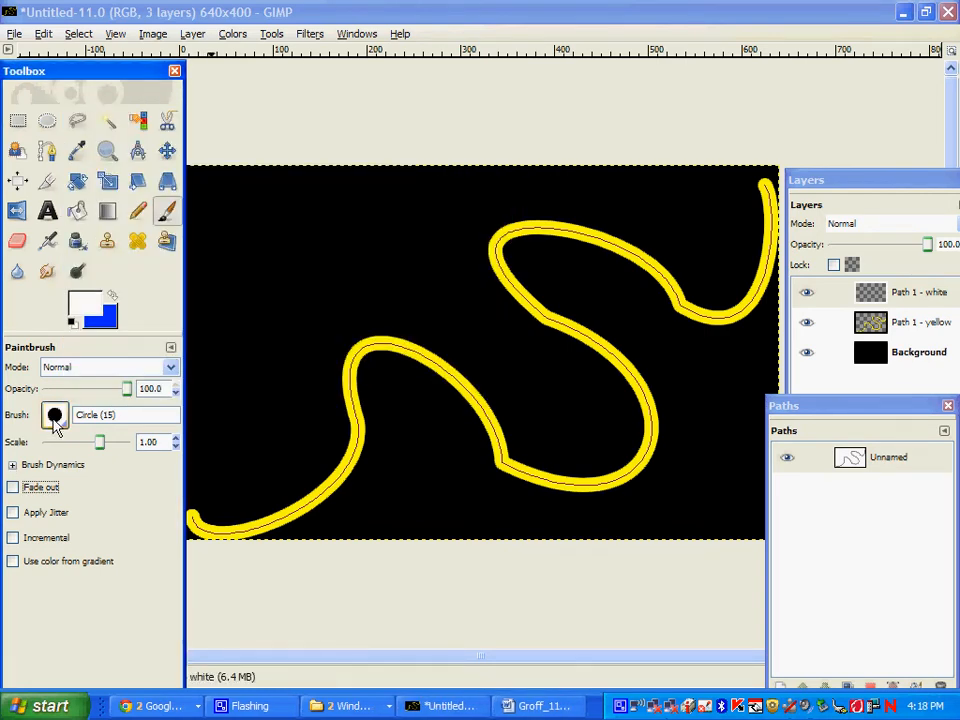
Step: Set the Paintbrush scale to 0.50 and stroke the path in white with it on the "Path 1 - white" layer
left_click_drag(165, 443, 106, 438)
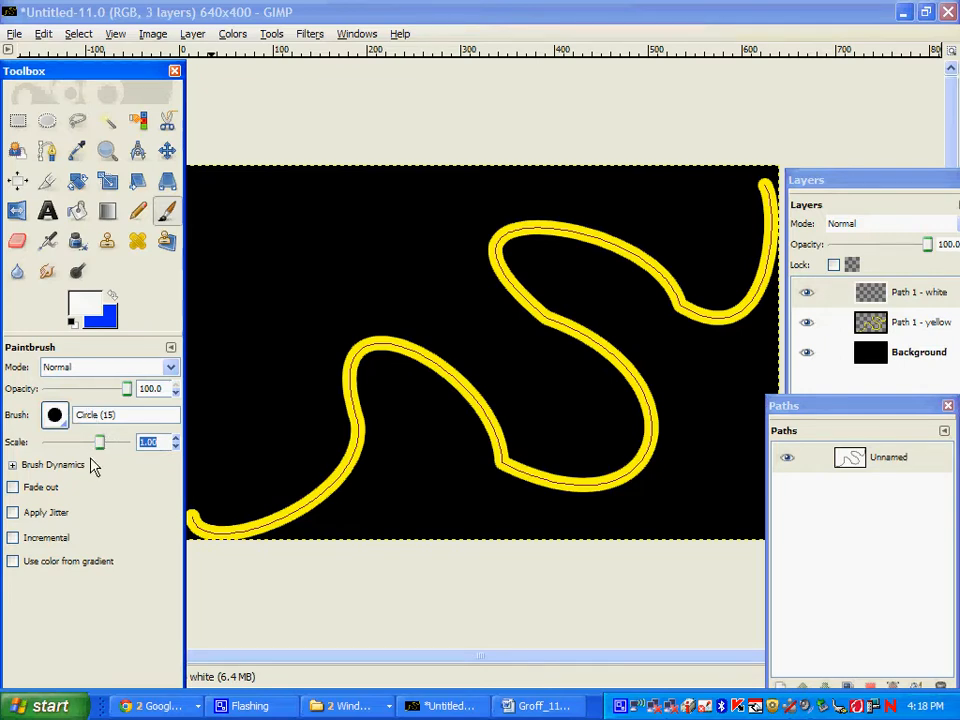
type(".50")
key("Return")
left_click(42, 34)
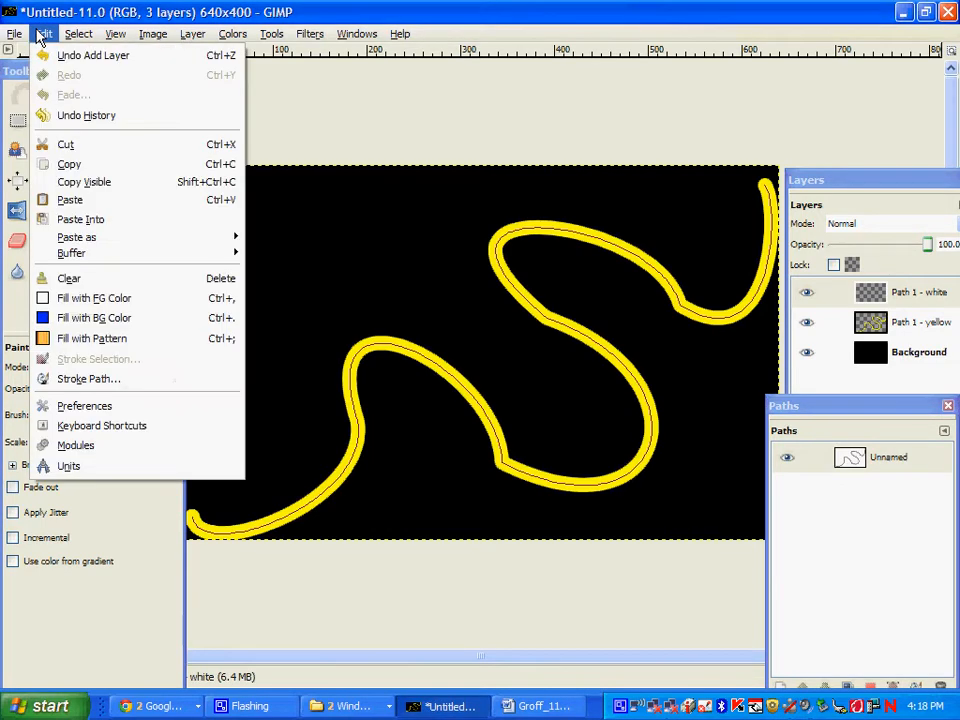
left_click(75, 379)
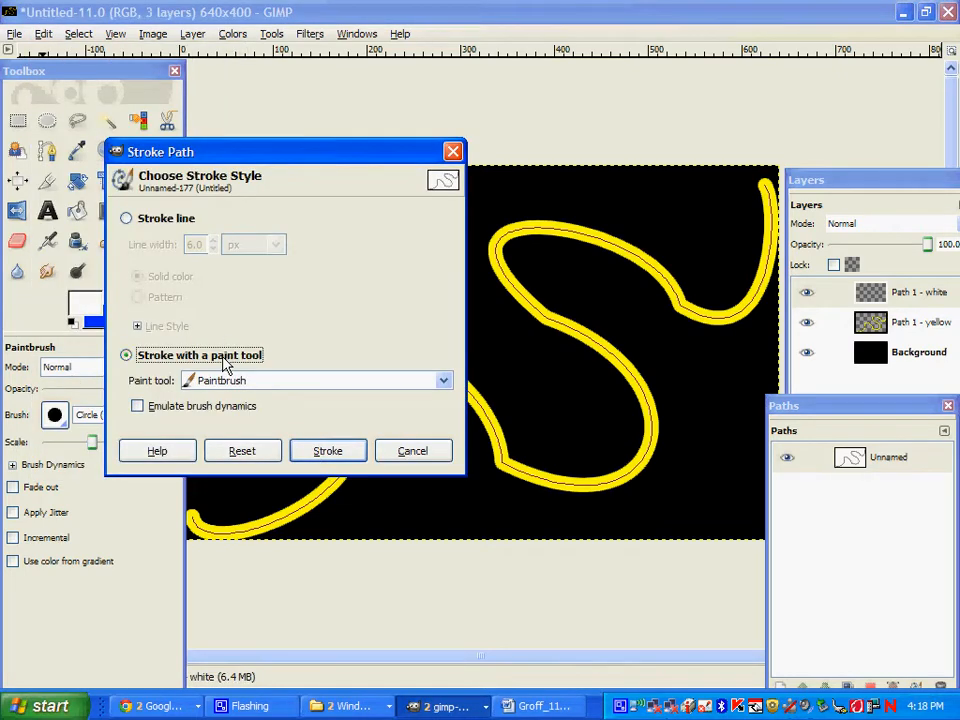
left_click(329, 452)
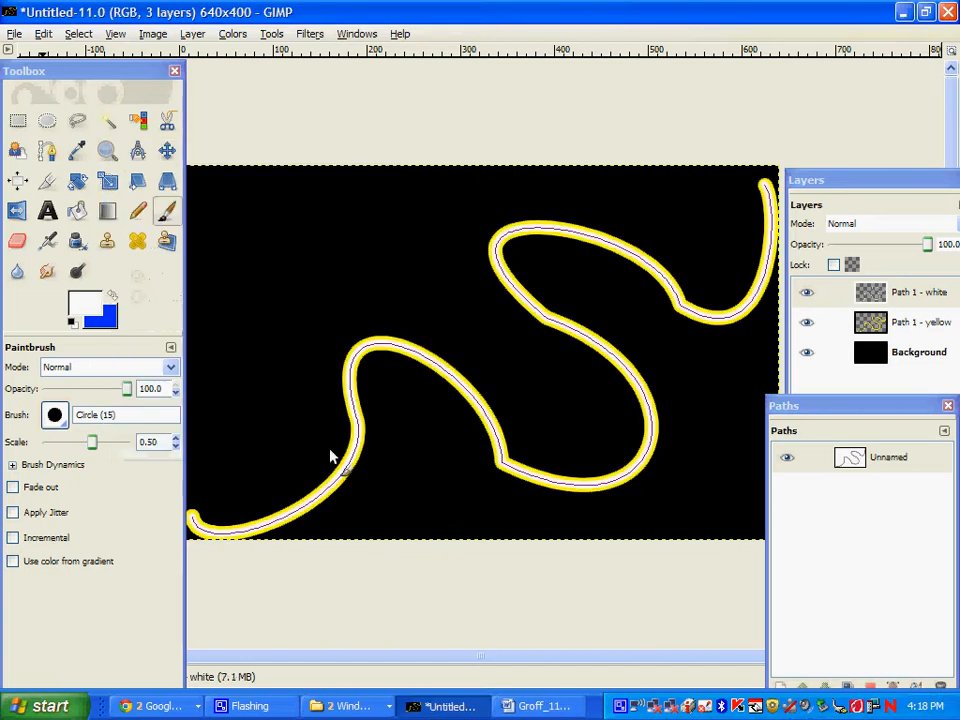
Step: Apply a Gaussian Blur with a 20 px horizontal and vertical radius to the "Path 1 - yellow" layer
left_click(913, 330)
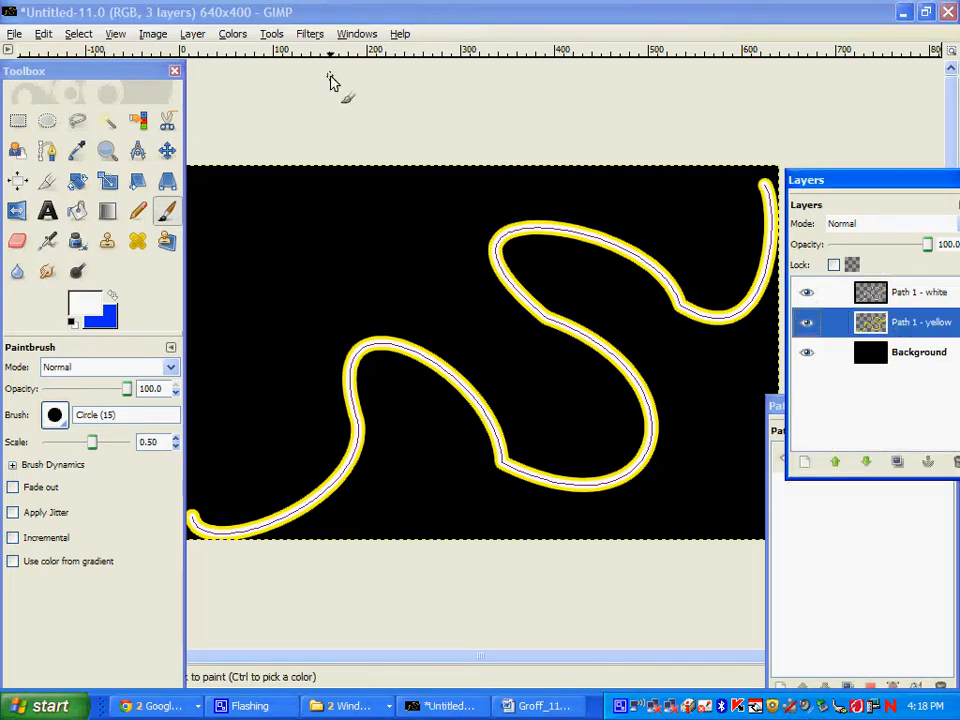
left_click(317, 35)
left_click(310, 34)
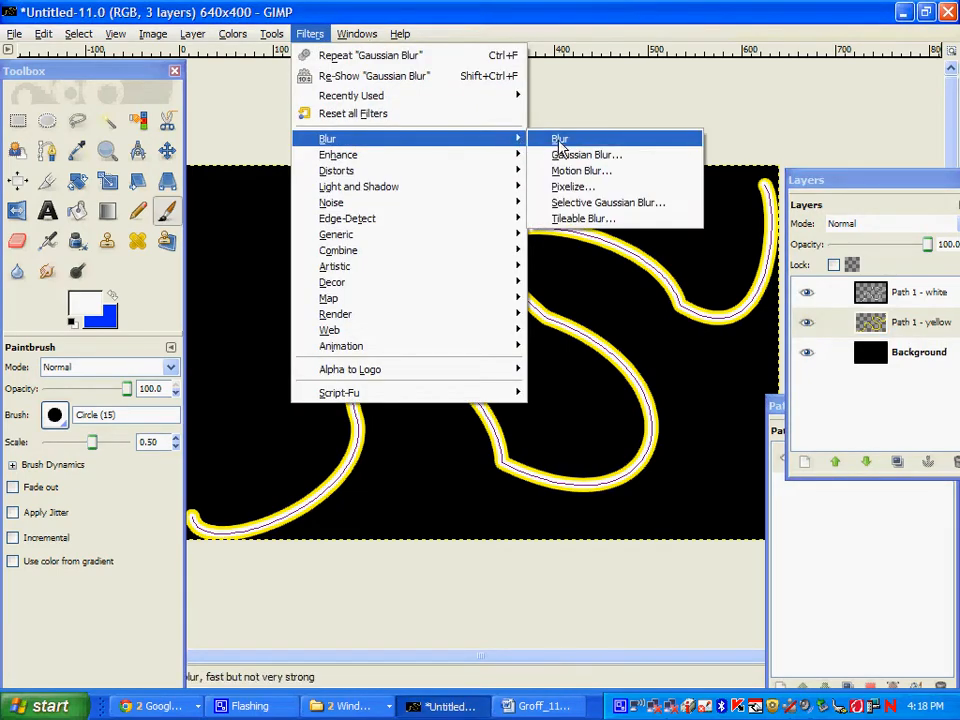
left_click(560, 156)
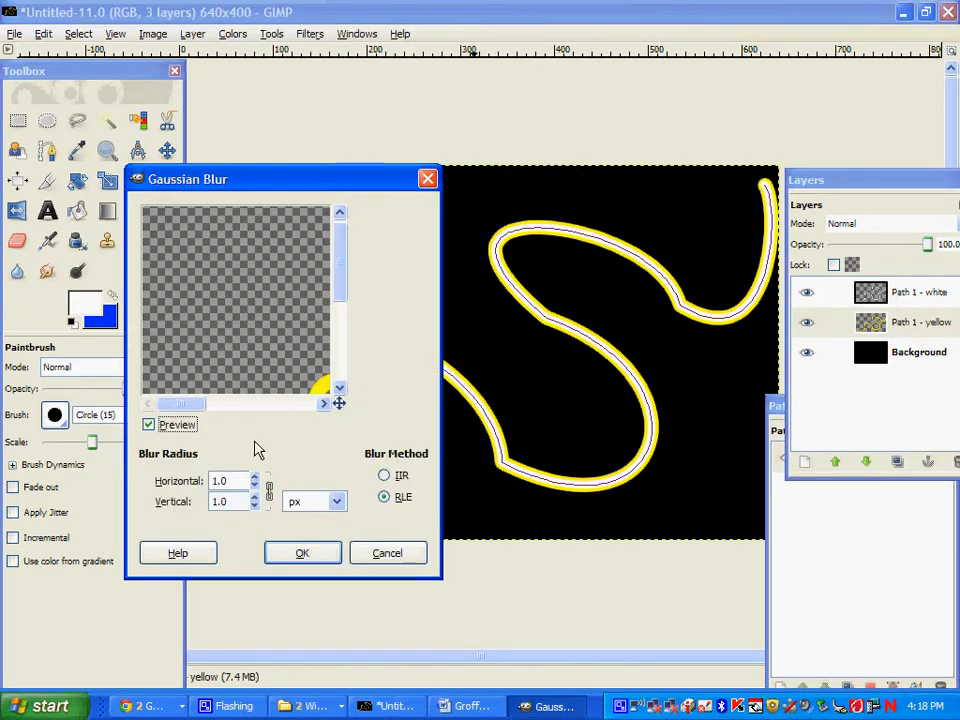
left_click_drag(236, 480, 197, 474)
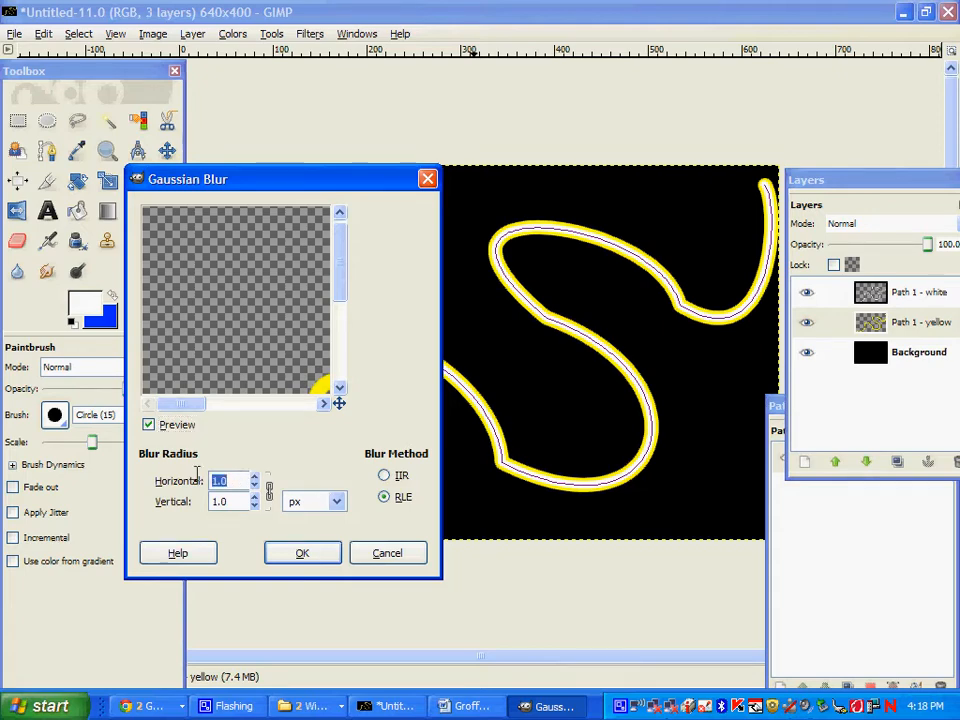
type("20")
key("Tab")
left_click(303, 555)
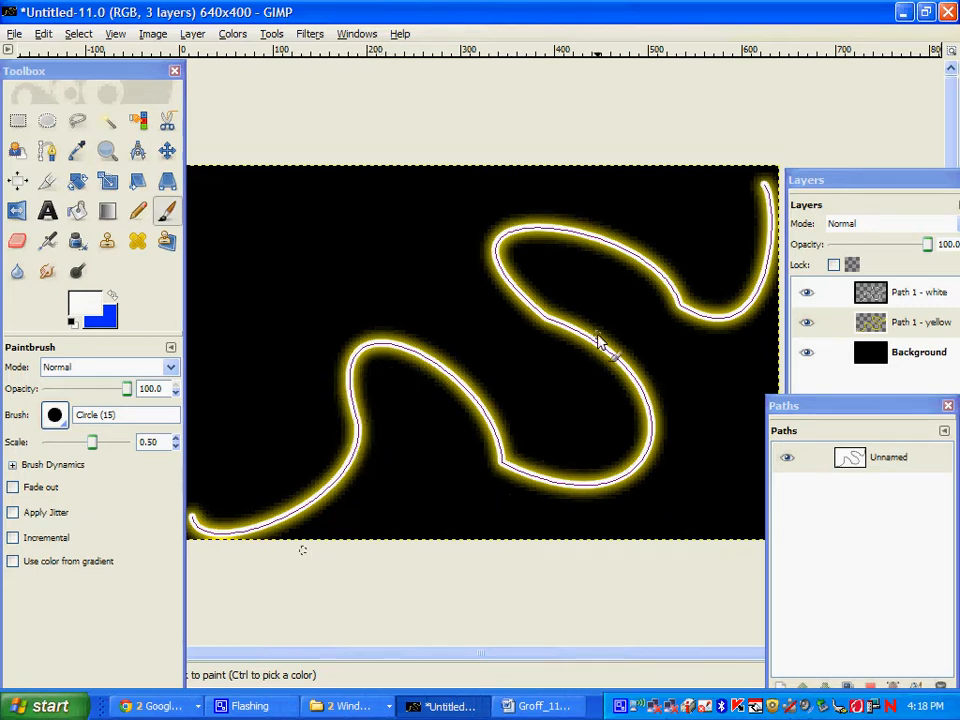
Step: Apply a Gaussian Blur with a 1.0 px horizontal and vertical radius to the "Path 1 - white" layer
left_click(866, 305)
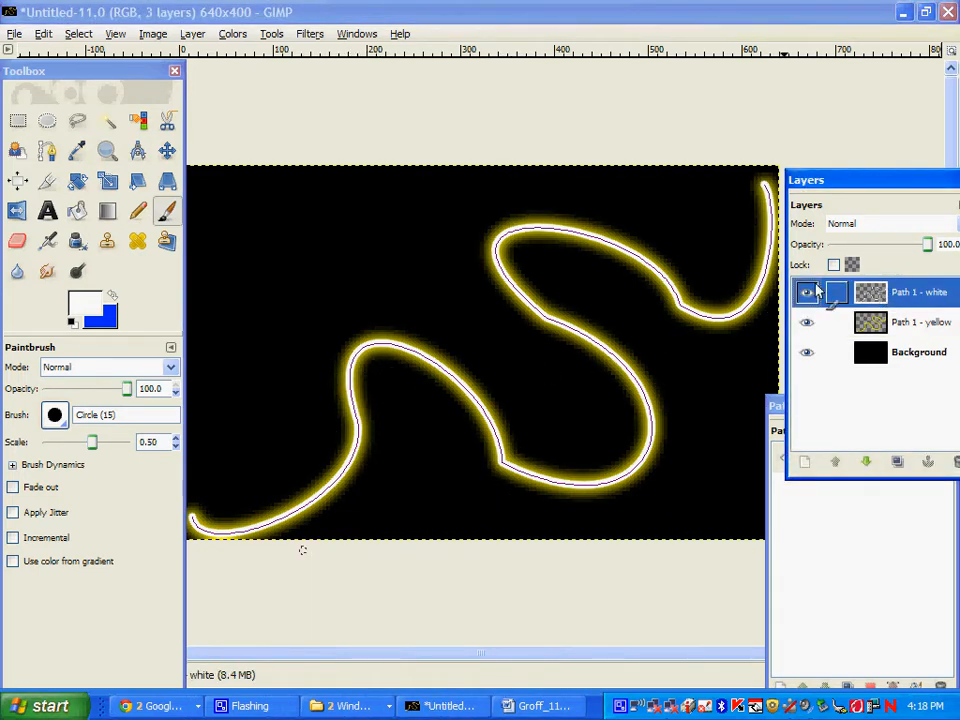
left_click(310, 33)
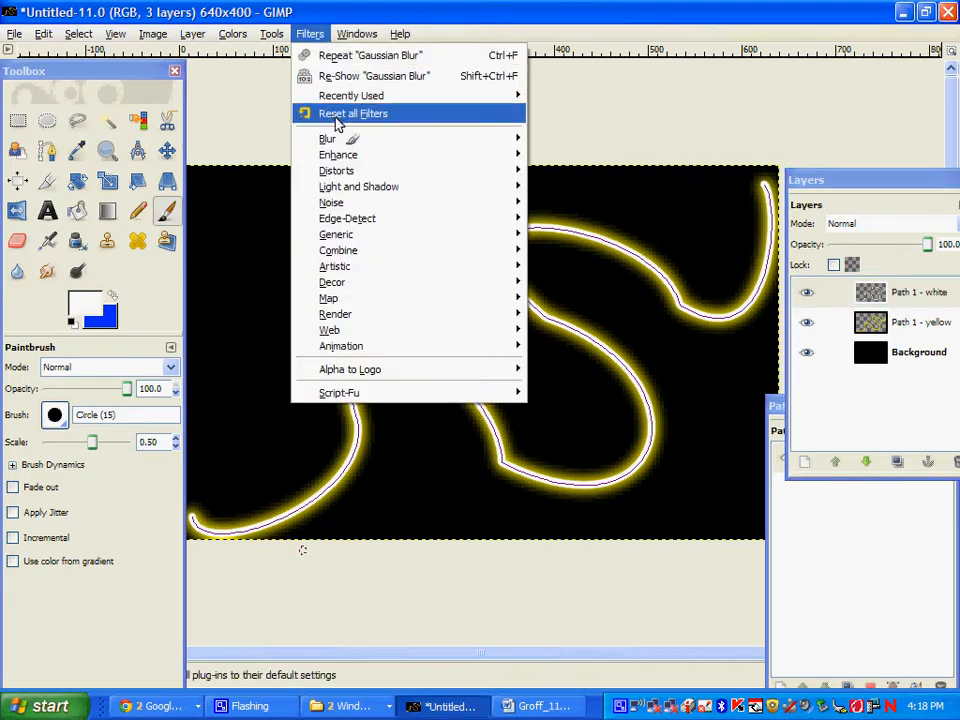
mouse_move(337, 143)
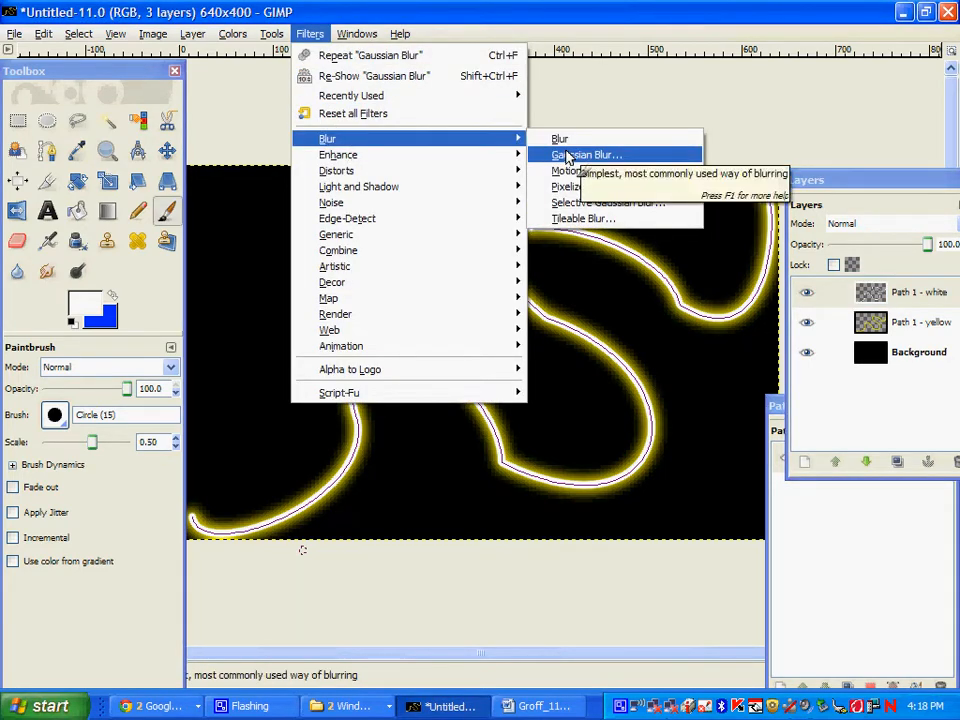
left_click(568, 157)
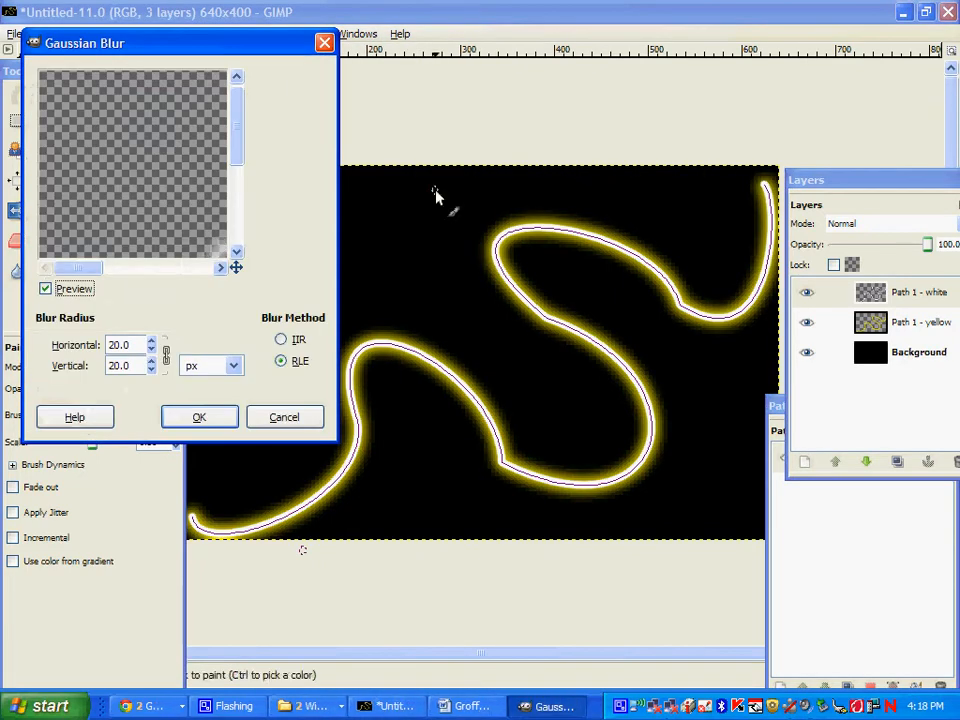
left_click_drag(129, 351, 30, 343)
type("1.0")
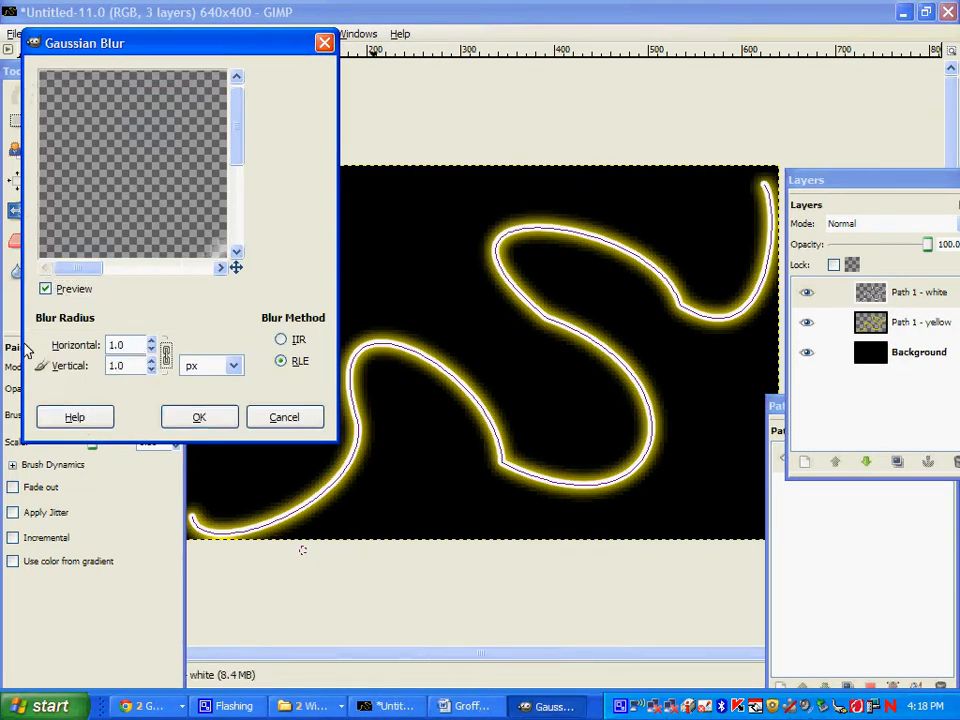
left_click(182, 417)
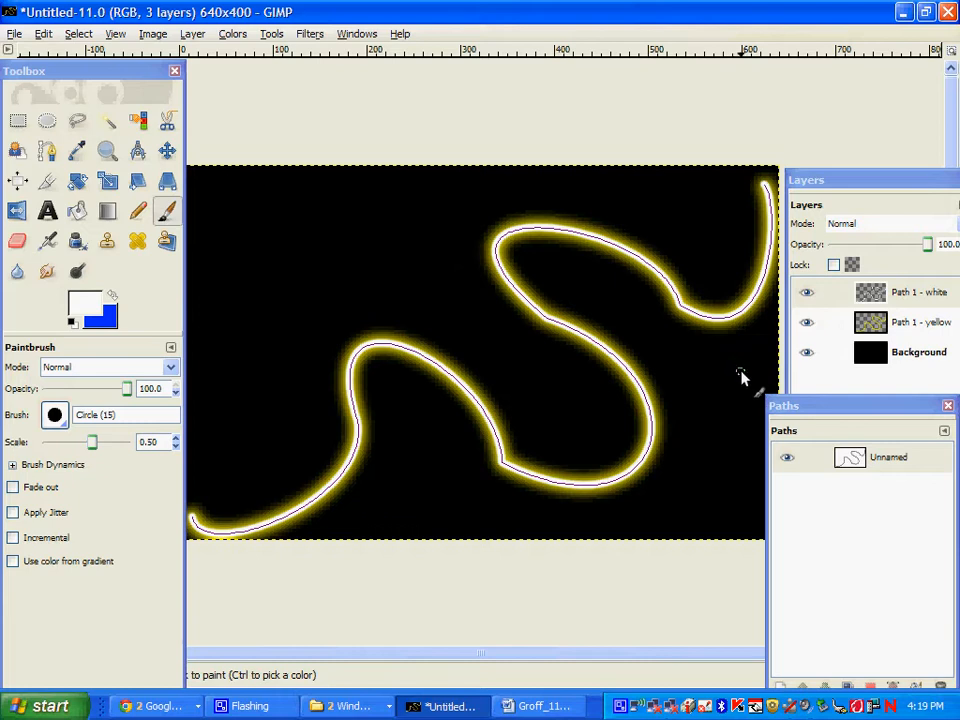
Step: Create a new 640 x 400 px transparent layer named "Path 2 - Green"
left_click_drag(789, 406, 800, 387)
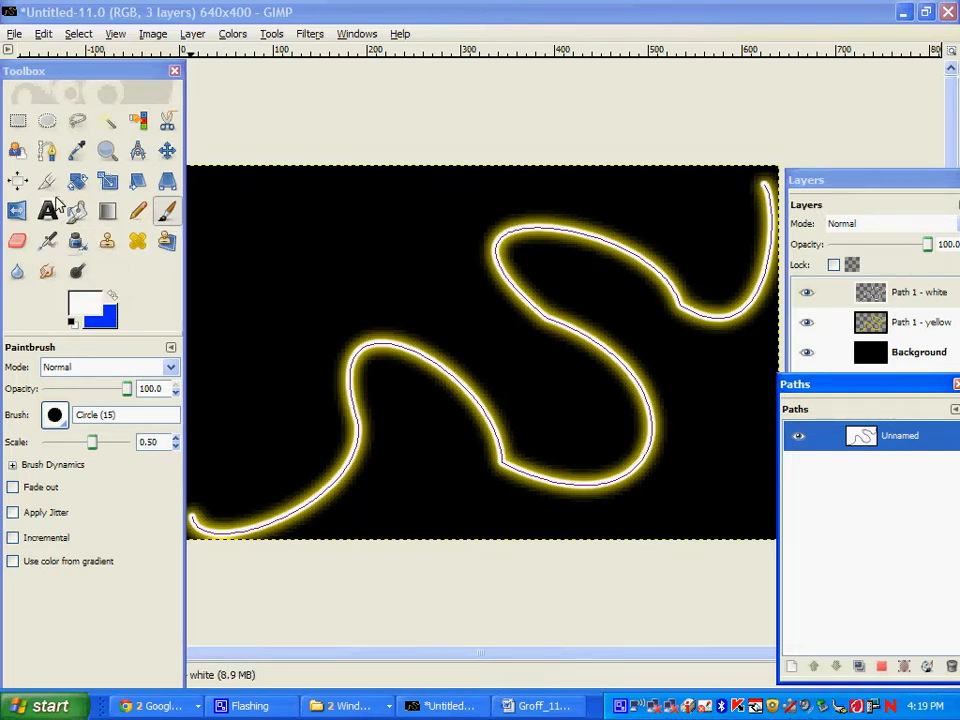
left_click(193, 34)
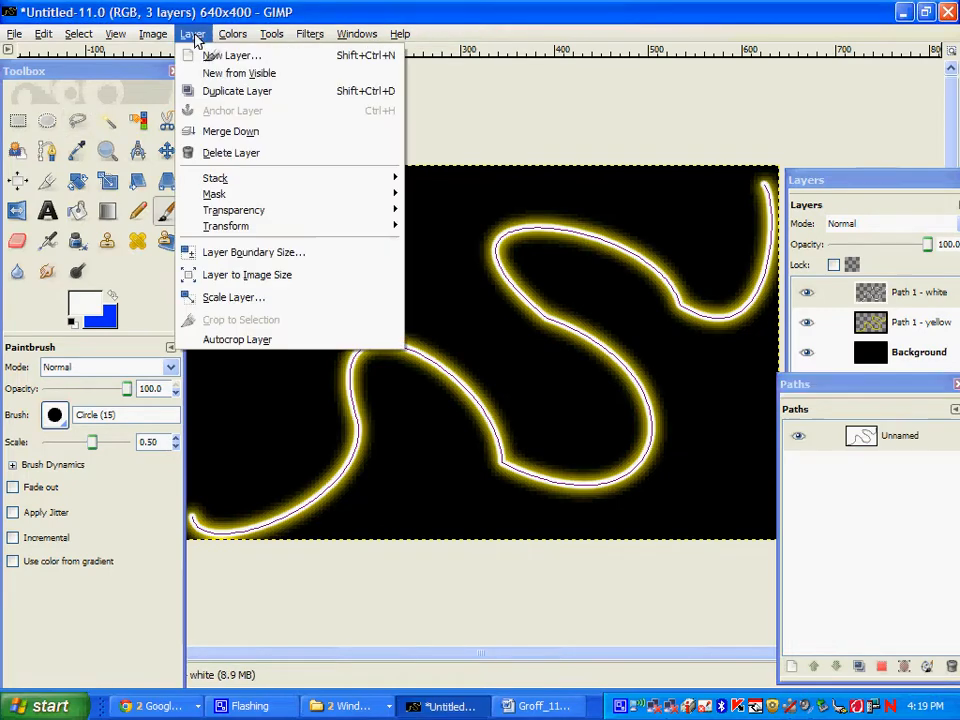
left_click(204, 57)
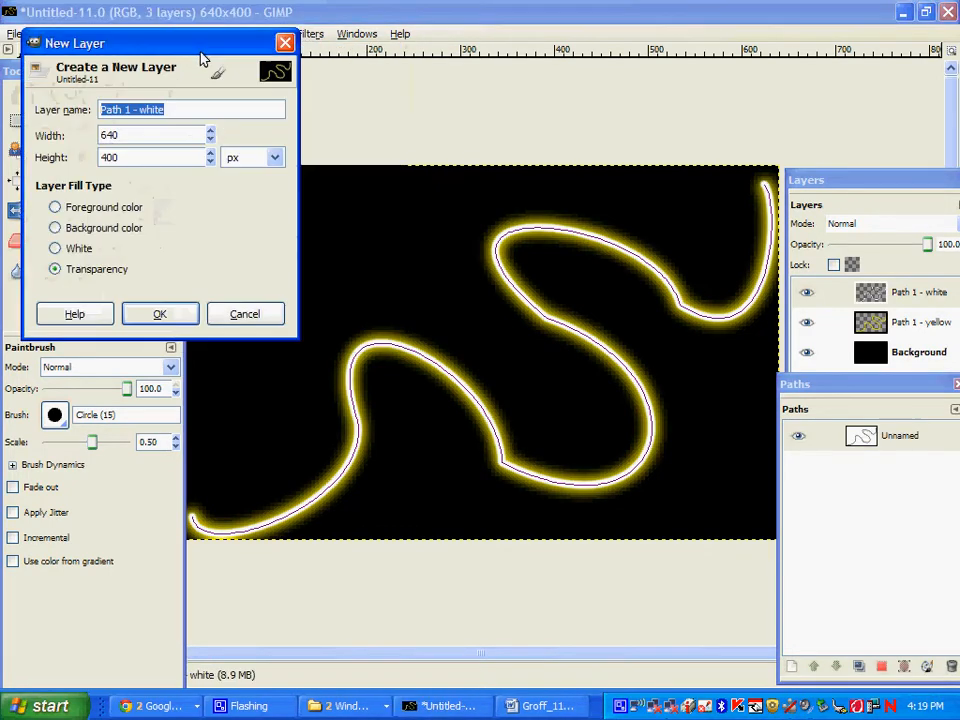
left_click(128, 111)
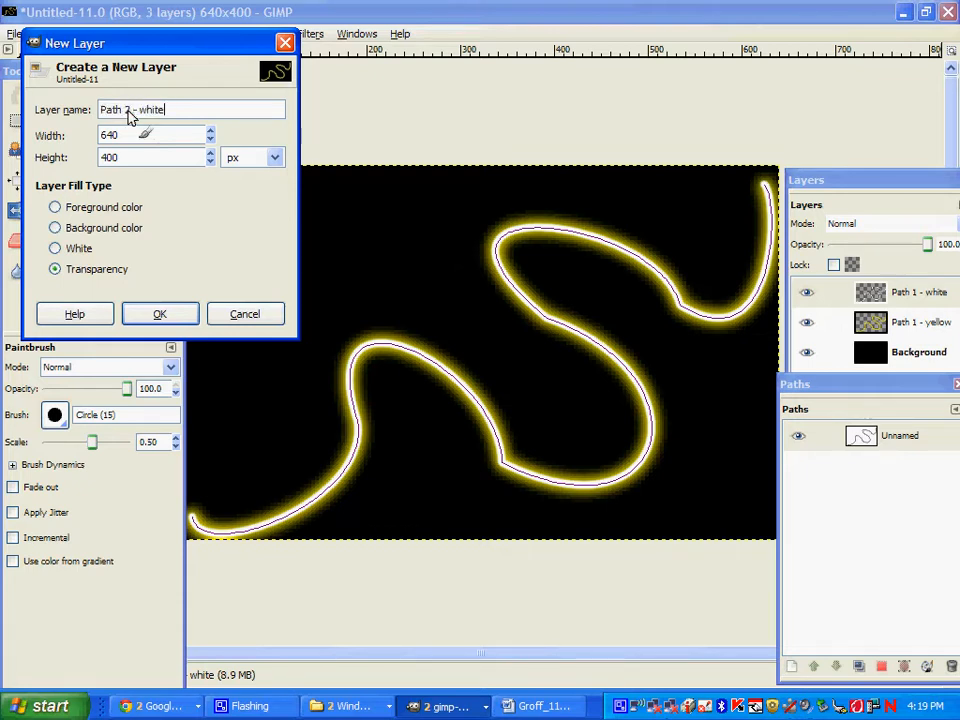
left_click(170, 314)
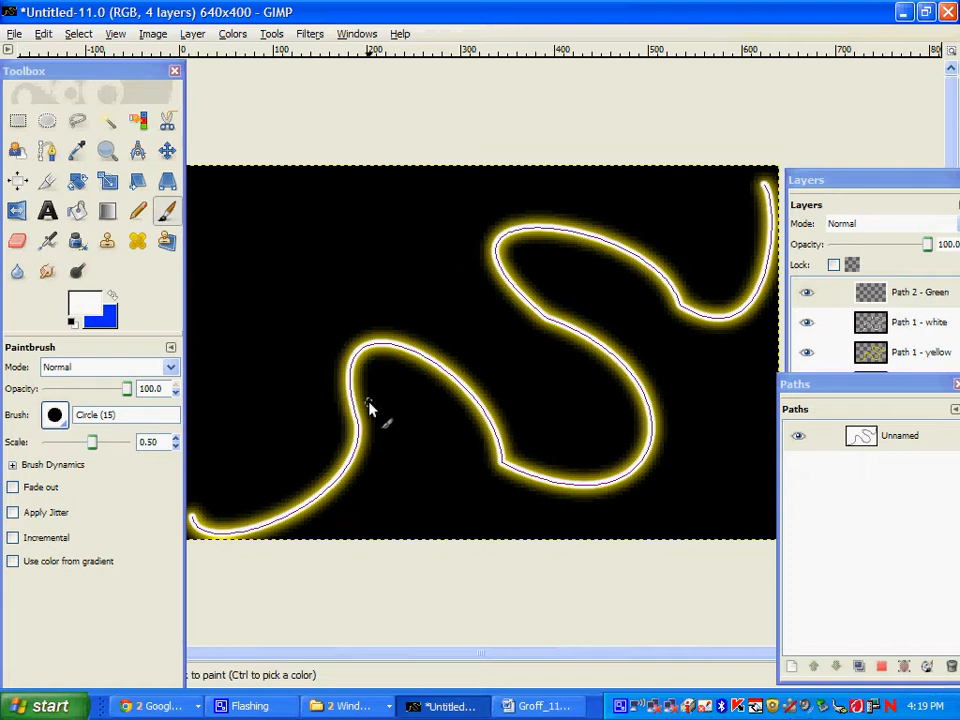
Step: On the "Path 2 - Green" layer, draw a seven-anchor zigzag path from the canvas's upper-left corner to its lower-right corner
left_click(50, 156)
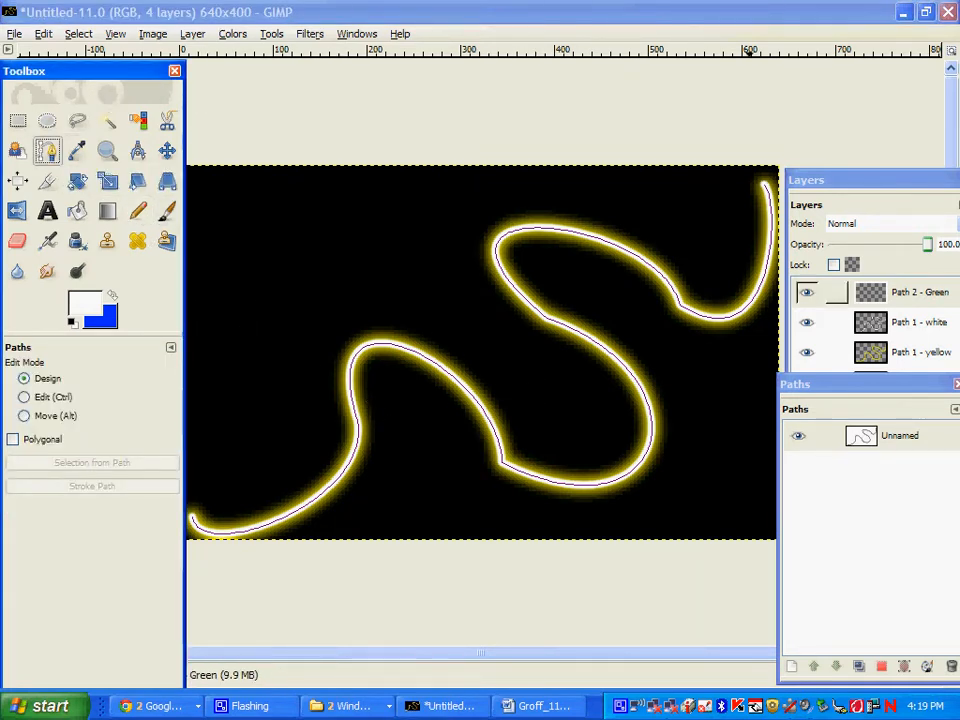
left_click(904, 292)
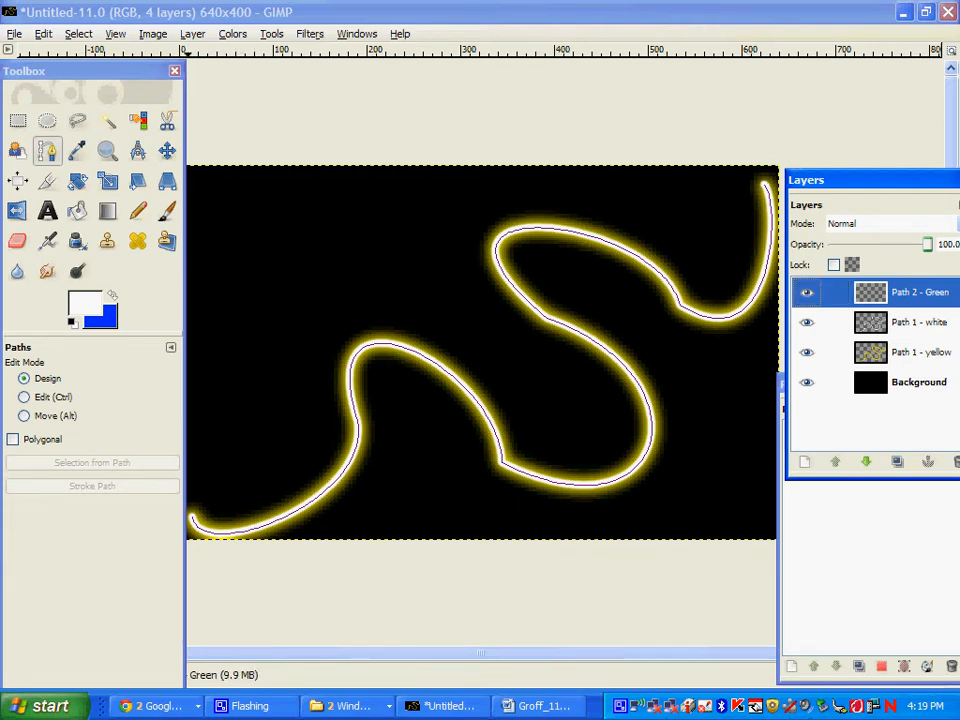
left_click_drag(112, 71, 91, 60)
left_click(209, 194)
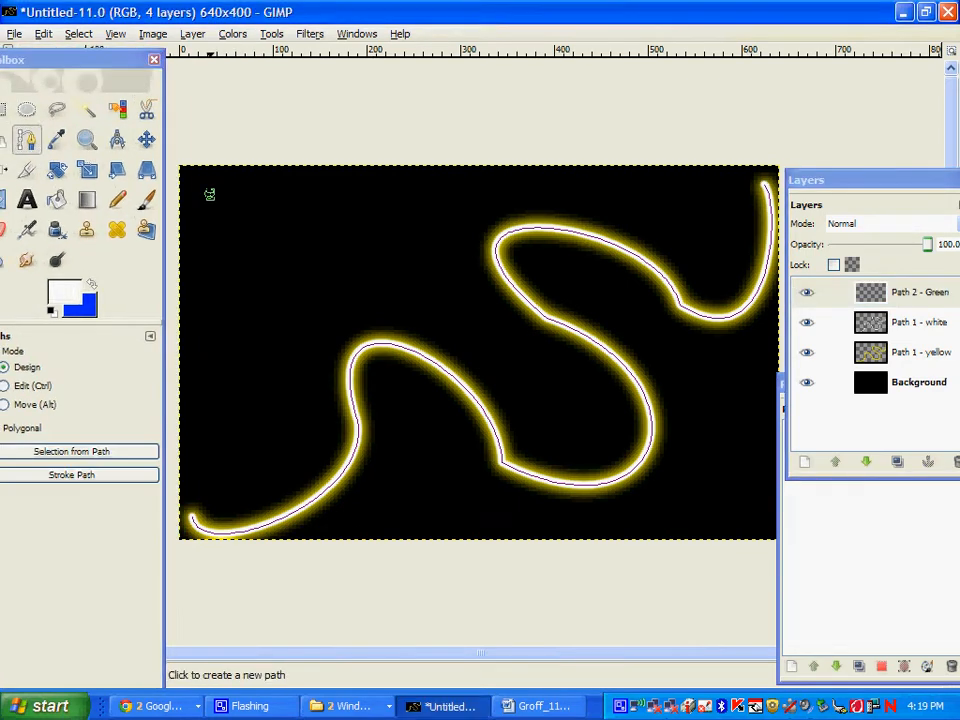
left_click(425, 450)
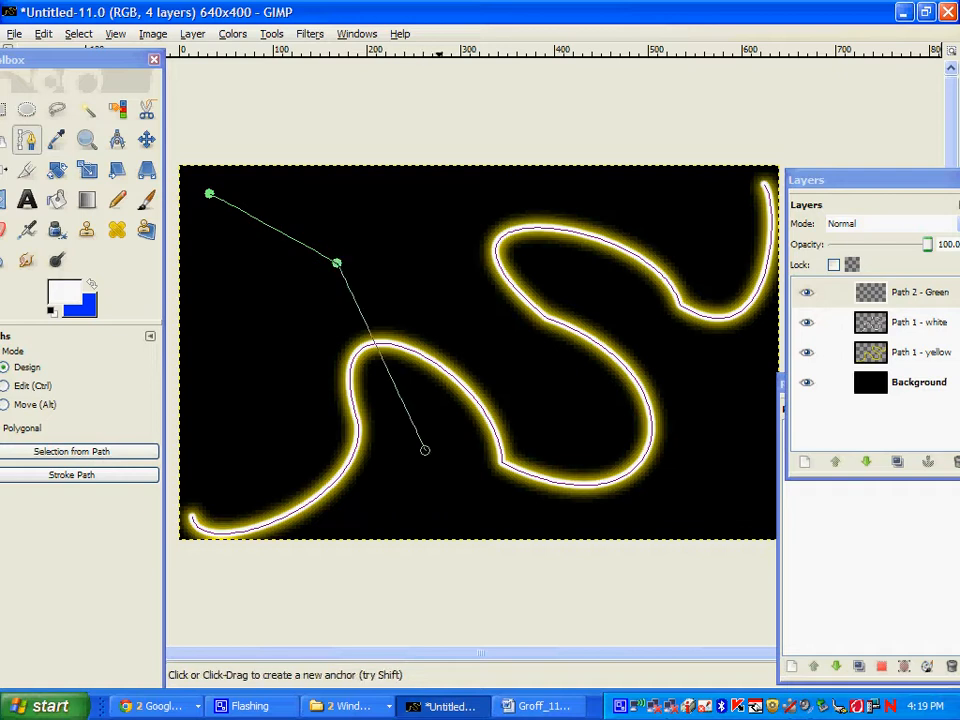
left_click(555, 347)
left_click(674, 349)
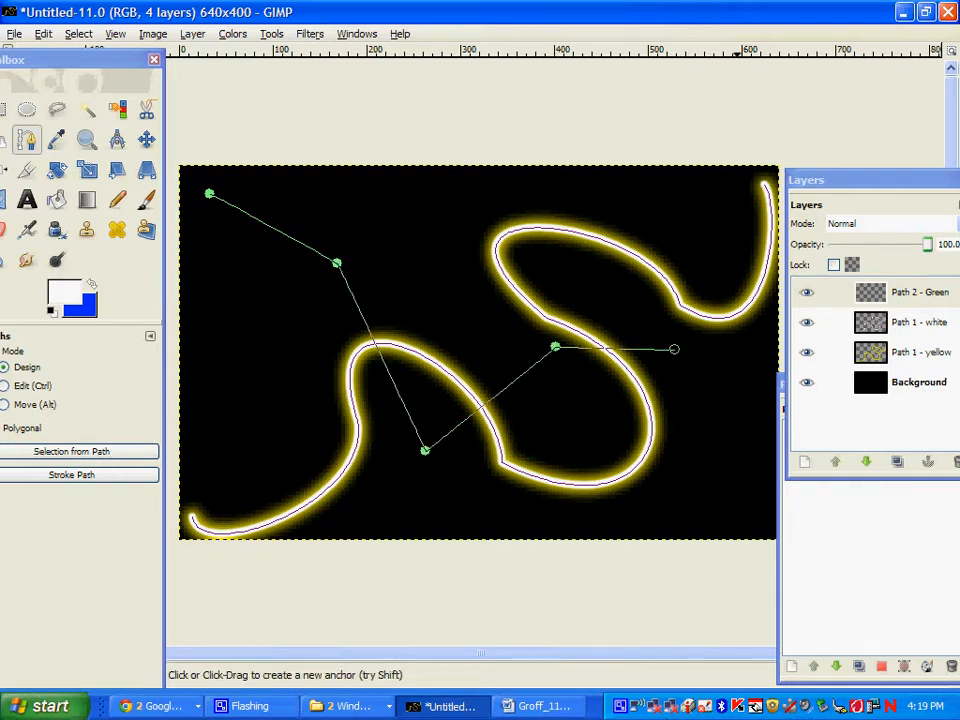
left_click(744, 479)
left_click(767, 510)
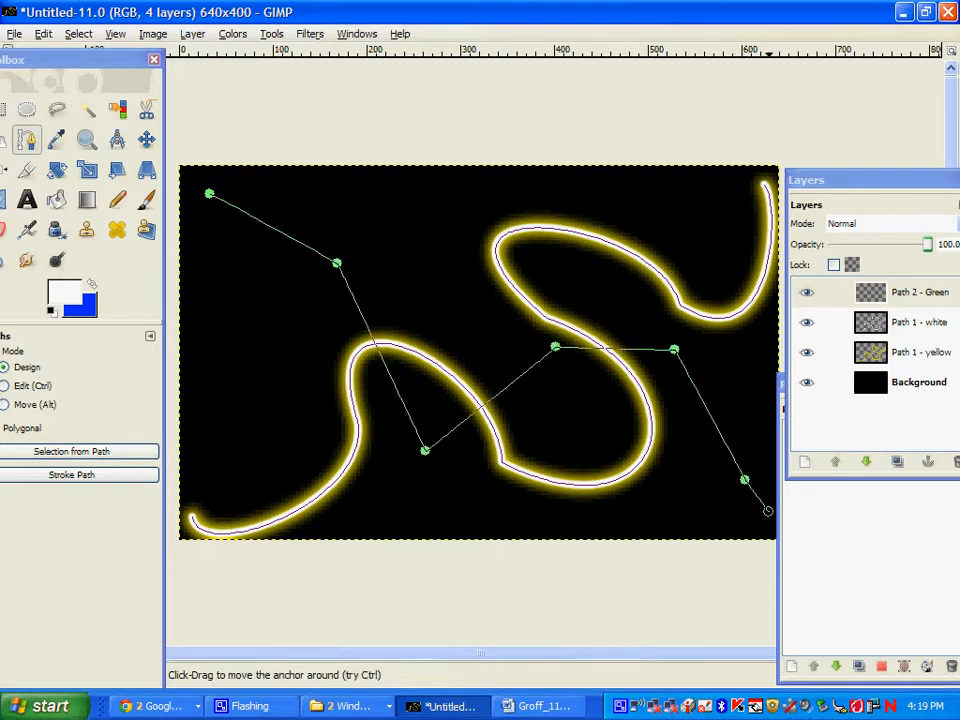
Step: Bend the new path's straight segments into large alternating waves, leaving only the short last segment straight
left_click_drag(713, 421, 693, 446)
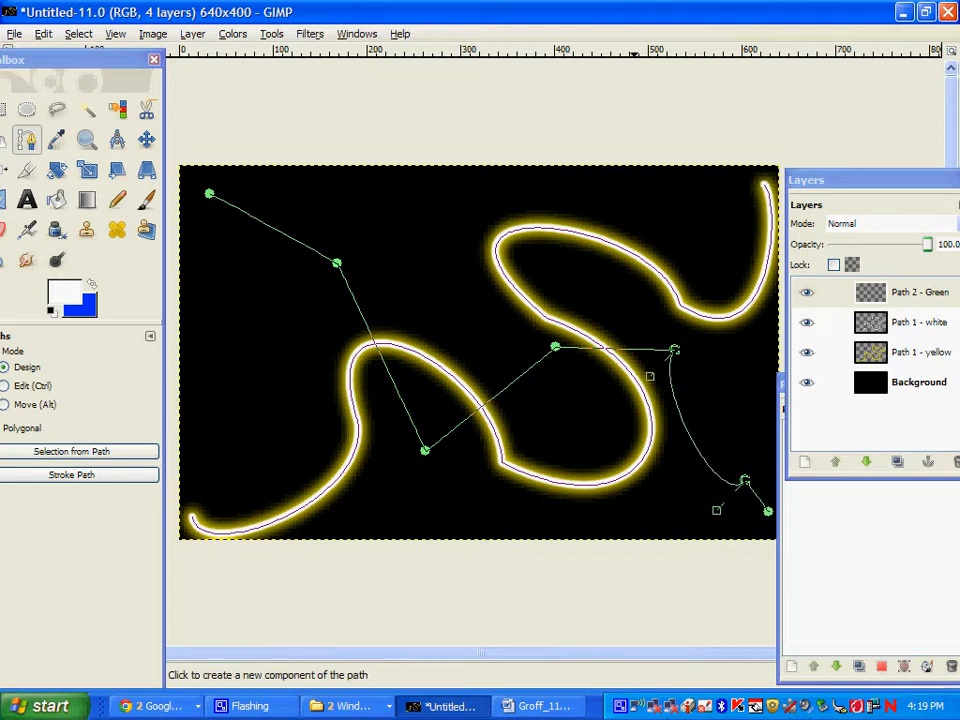
left_click_drag(622, 348, 685, 180)
left_click_drag(479, 407, 521, 481)
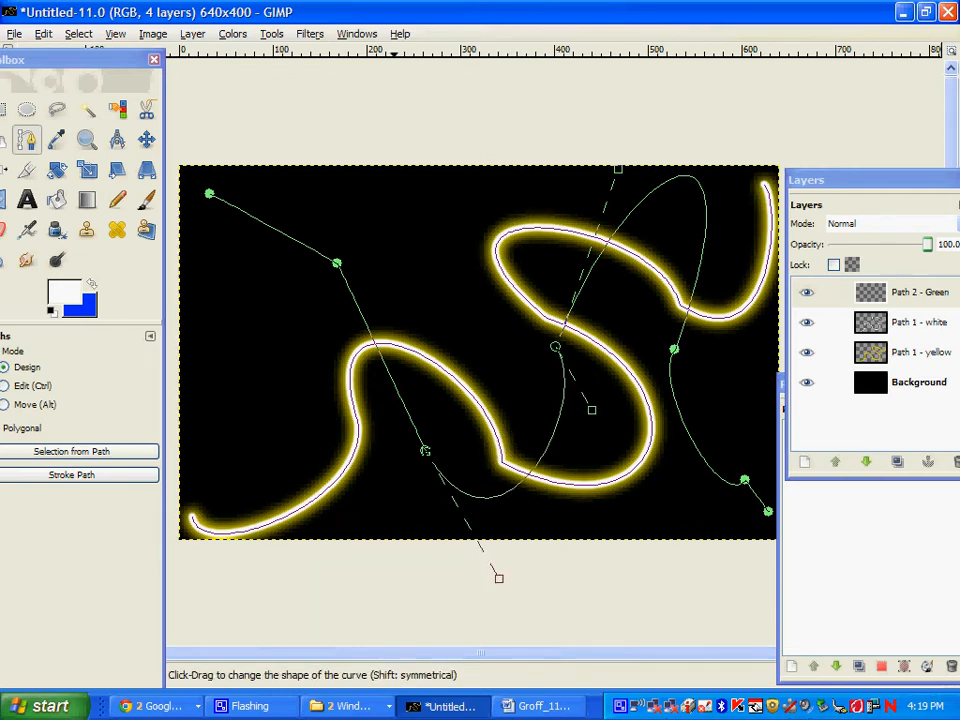
left_click_drag(376, 346, 448, 293)
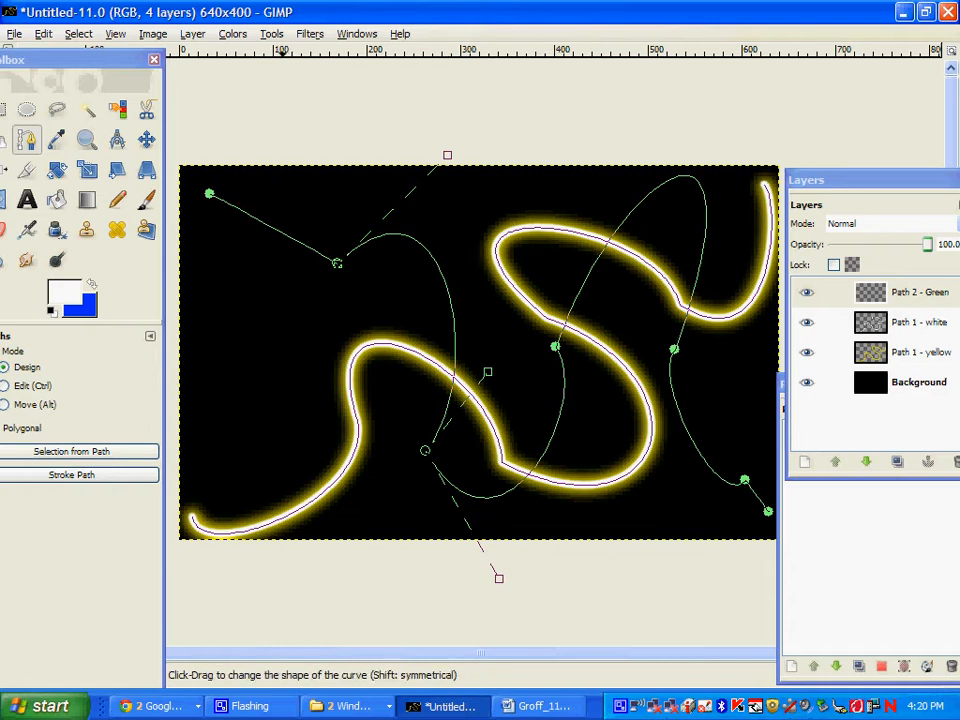
left_click_drag(273, 228, 325, 441)
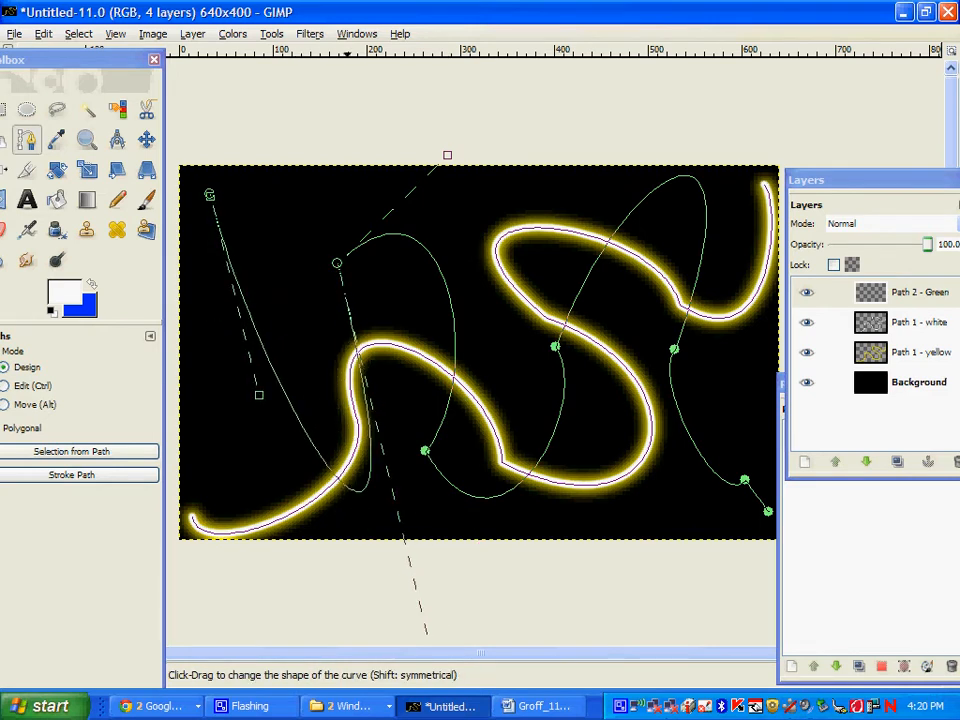
left_click_drag(347, 487, 336, 508)
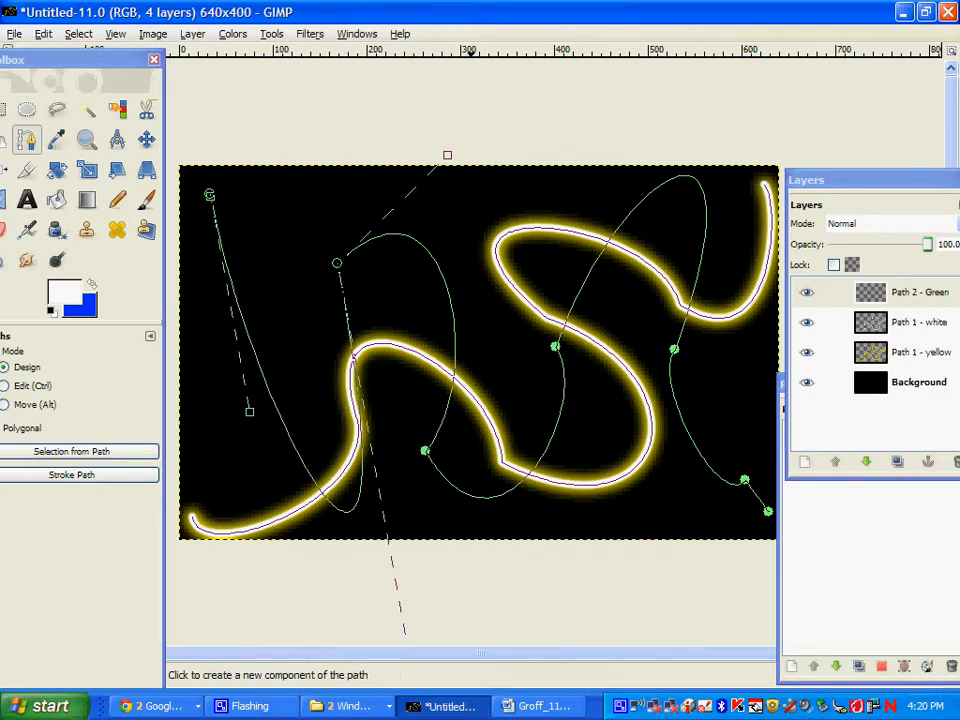
Step: Make the new wavy path visible in the paths list
left_click(843, 560)
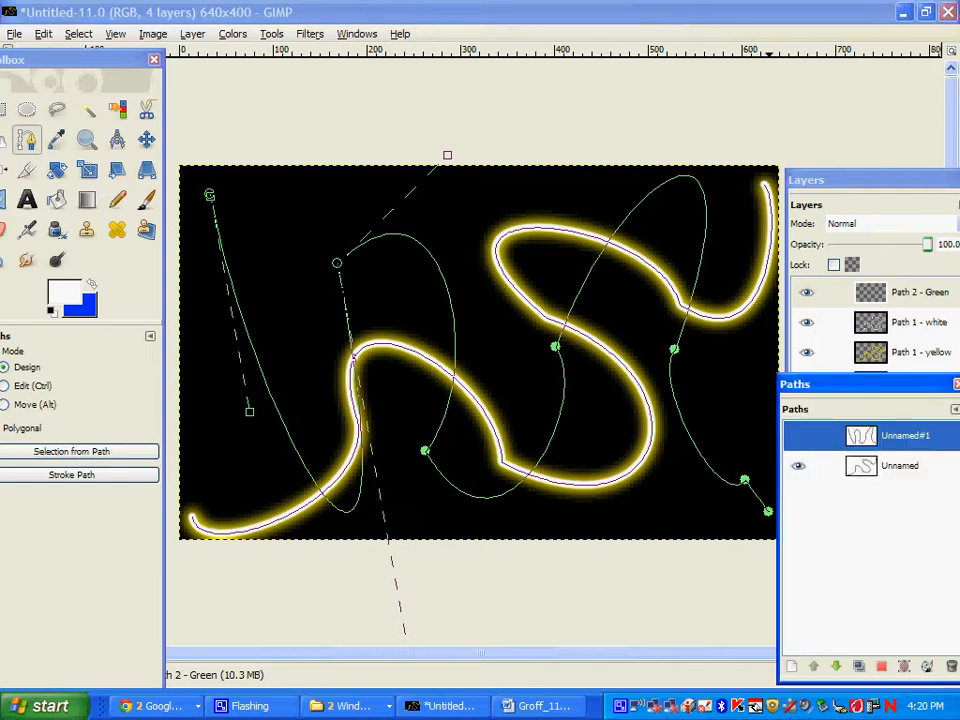
left_click_drag(852, 384, 850, 353)
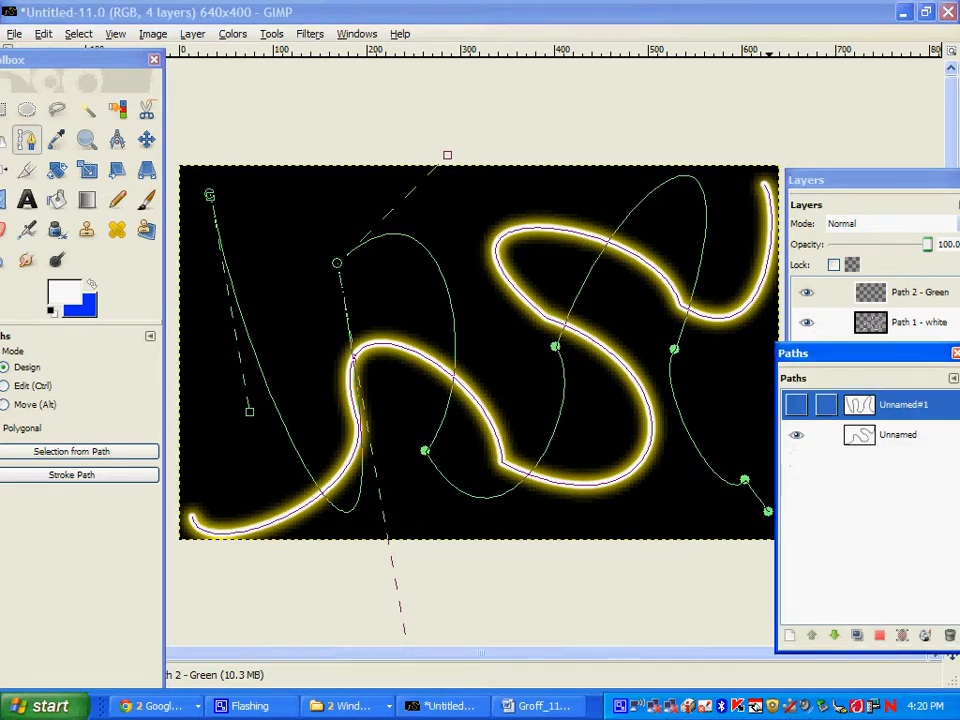
left_click(796, 405)
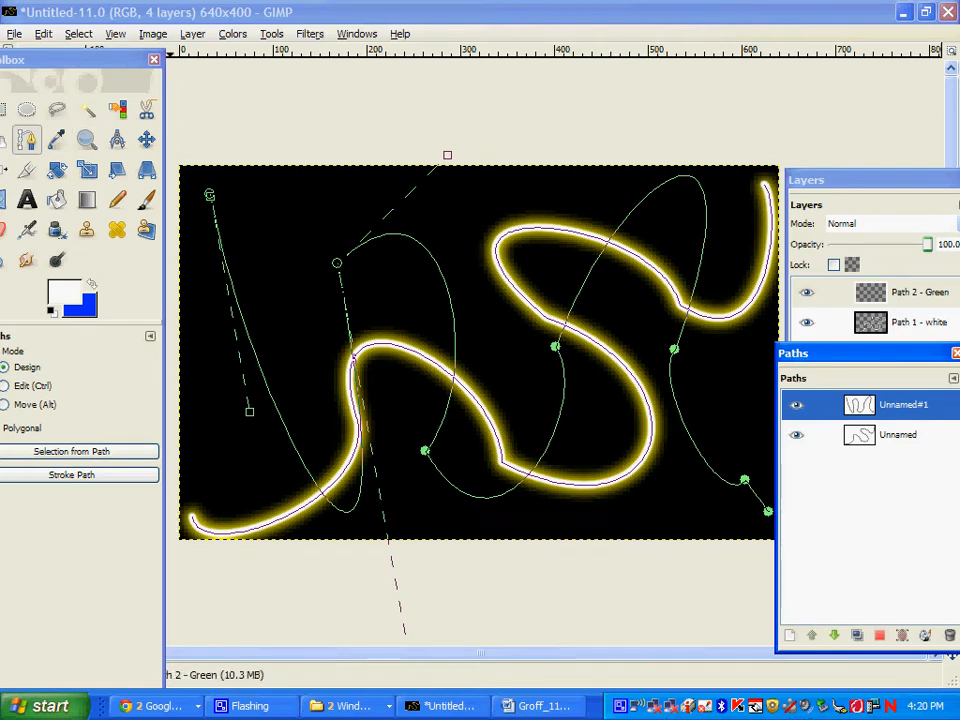
Step: Set the foreground color to bright green, 24ff00
left_click(64, 292)
left_click(195, 257)
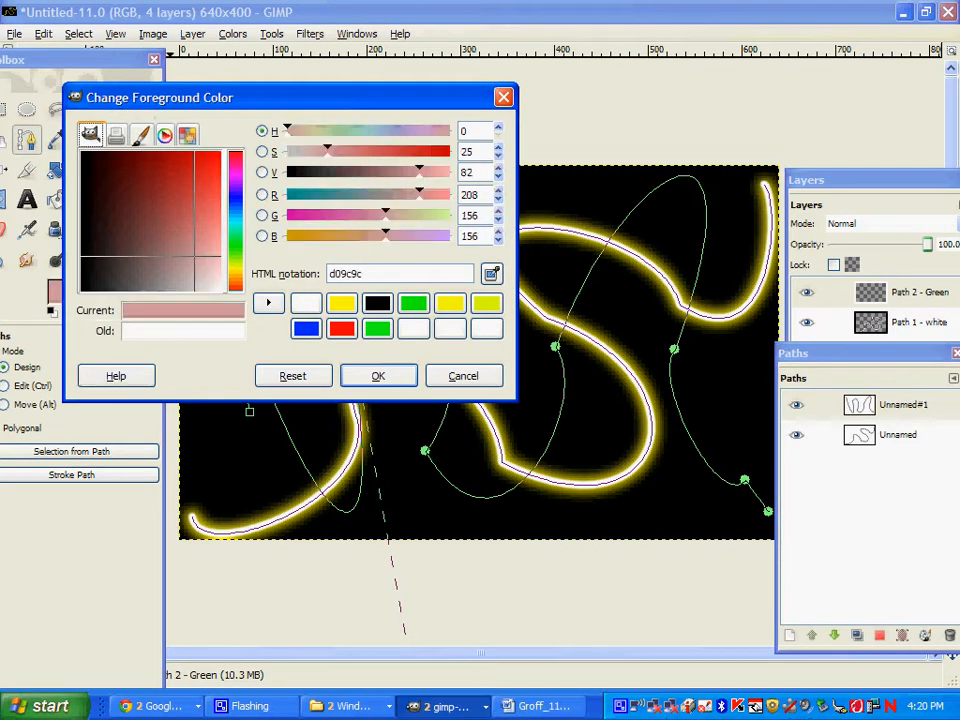
left_click(236, 247)
left_click(201, 232)
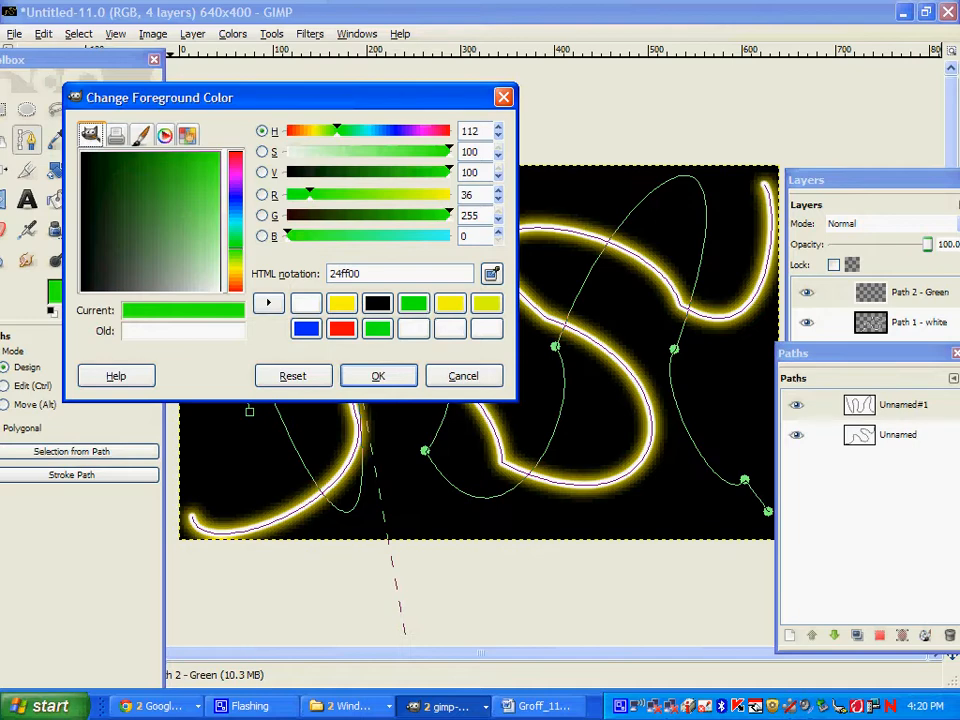
left_click(378, 376)
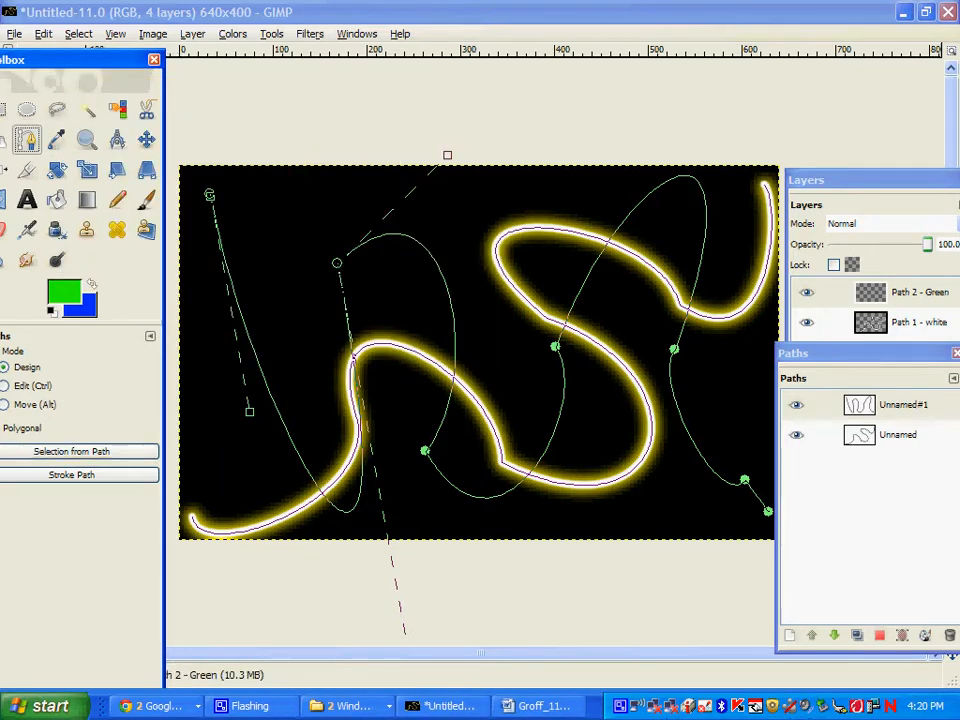
Step: Set up the Paintbrush with the Glitter_20 brush at a scale of 1.00
key("p")
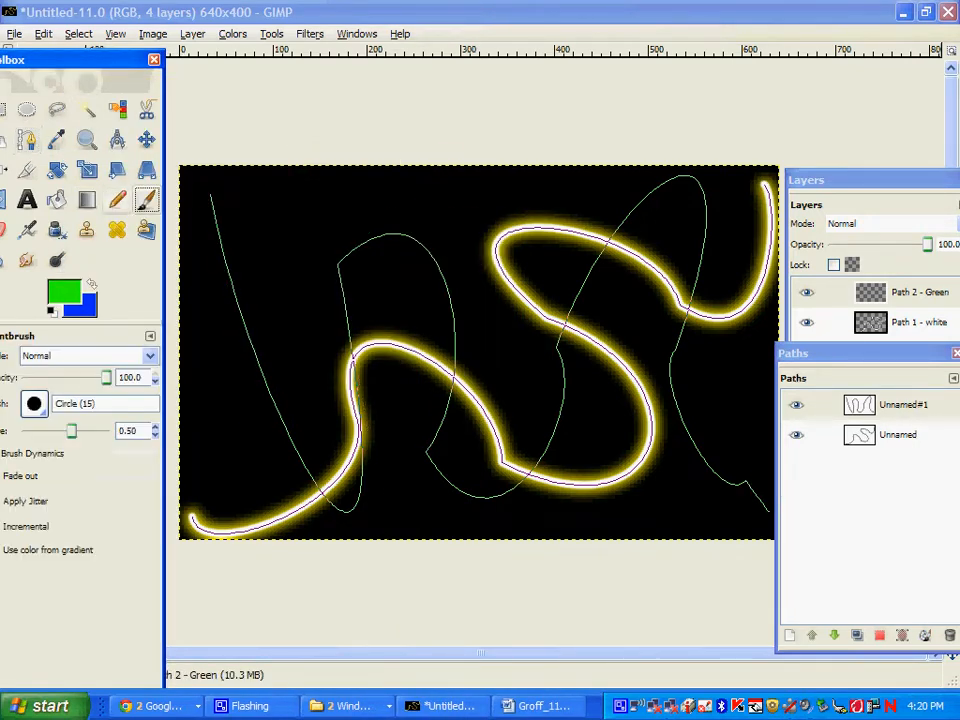
left_click_drag(80, 60, 101, 61)
left_click(55, 405)
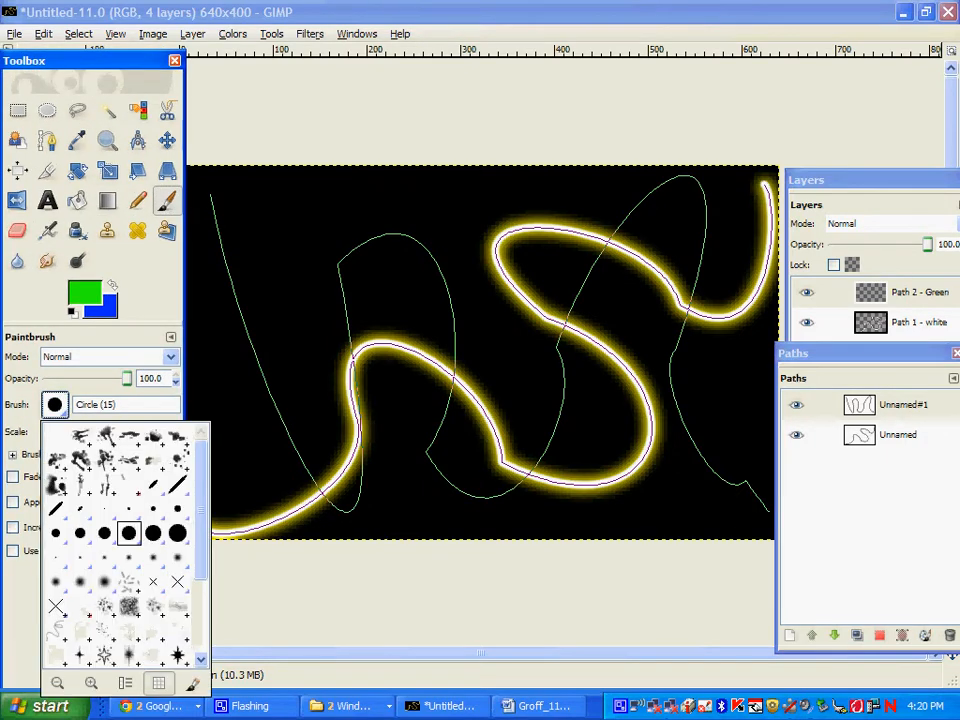
left_click(178, 655)
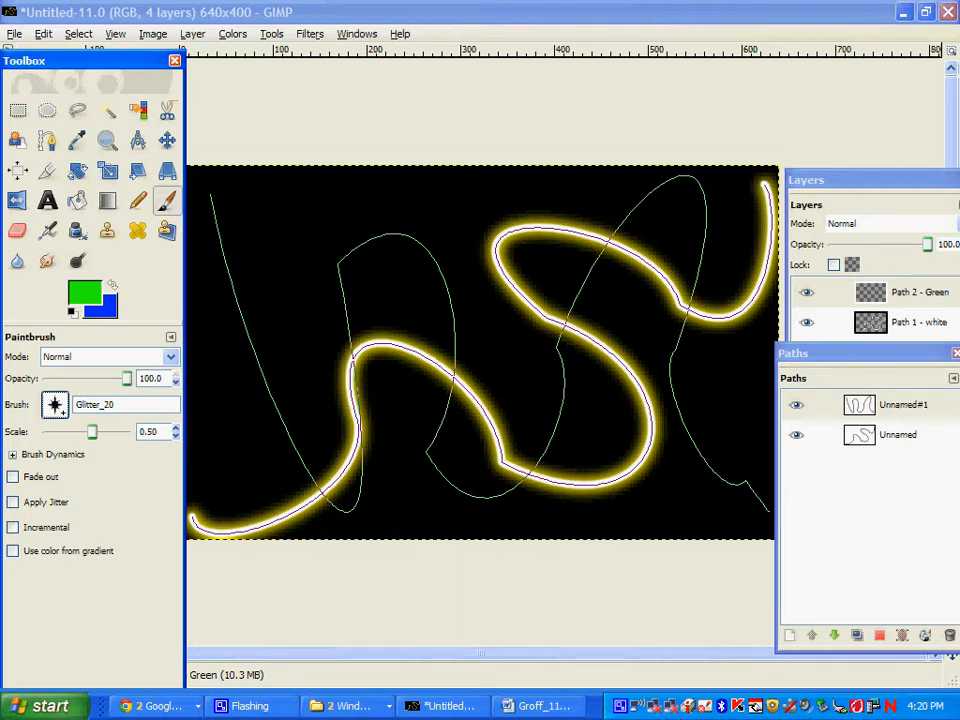
double_click(148, 432)
type("1")
key("Return")
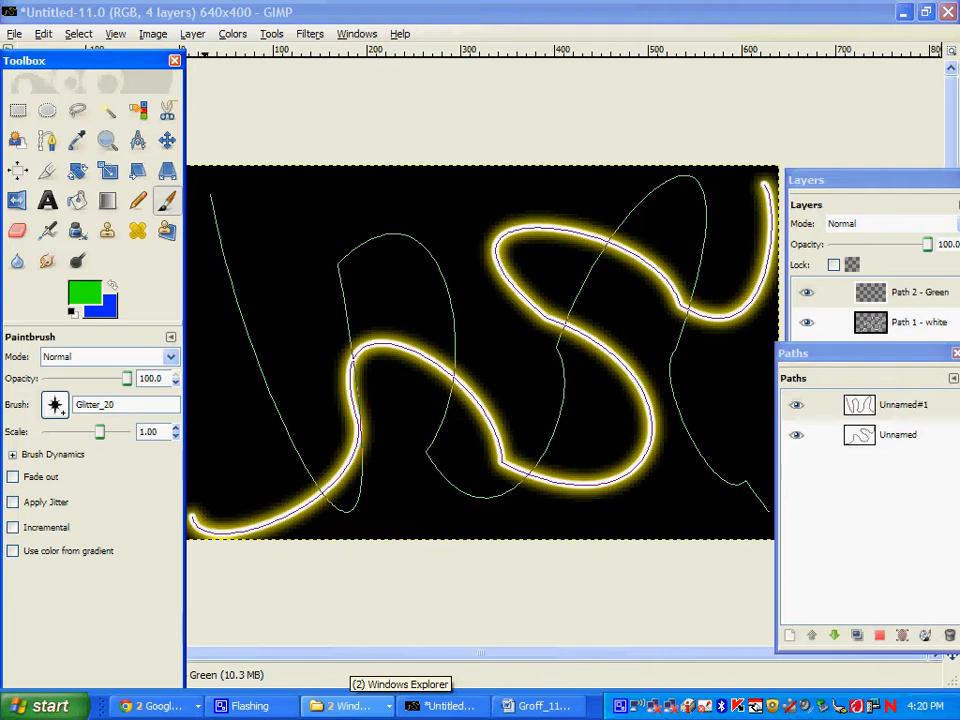
Step: Switch to Windows Explorer to examine the location and contents of GIMP's brushes folder, and minimize it
left_click(350, 706)
left_click(350, 655)
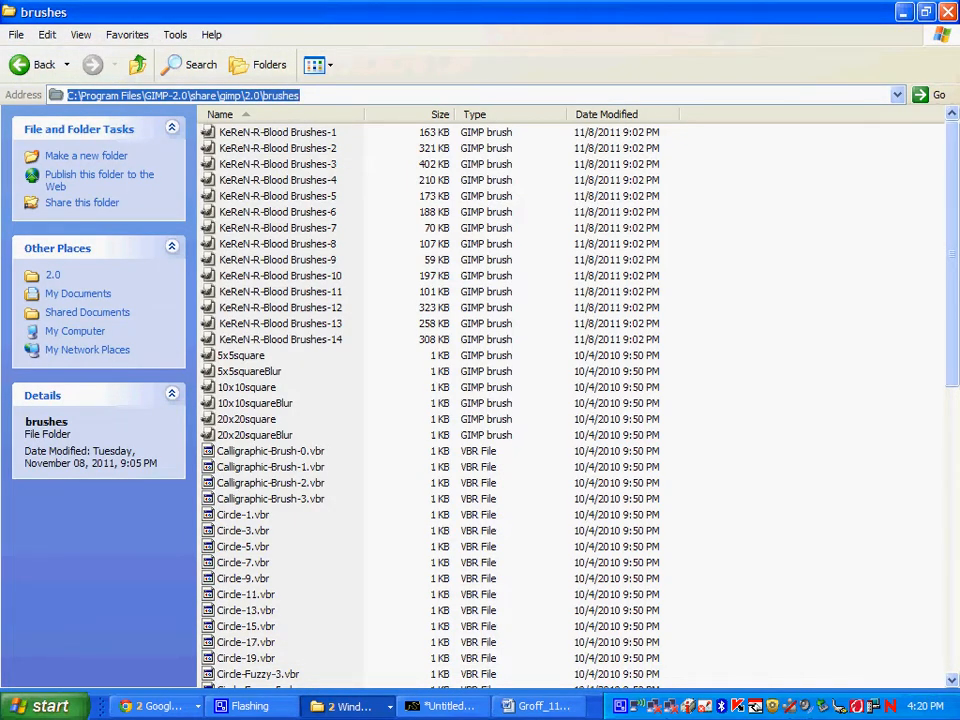
left_click(70, 95)
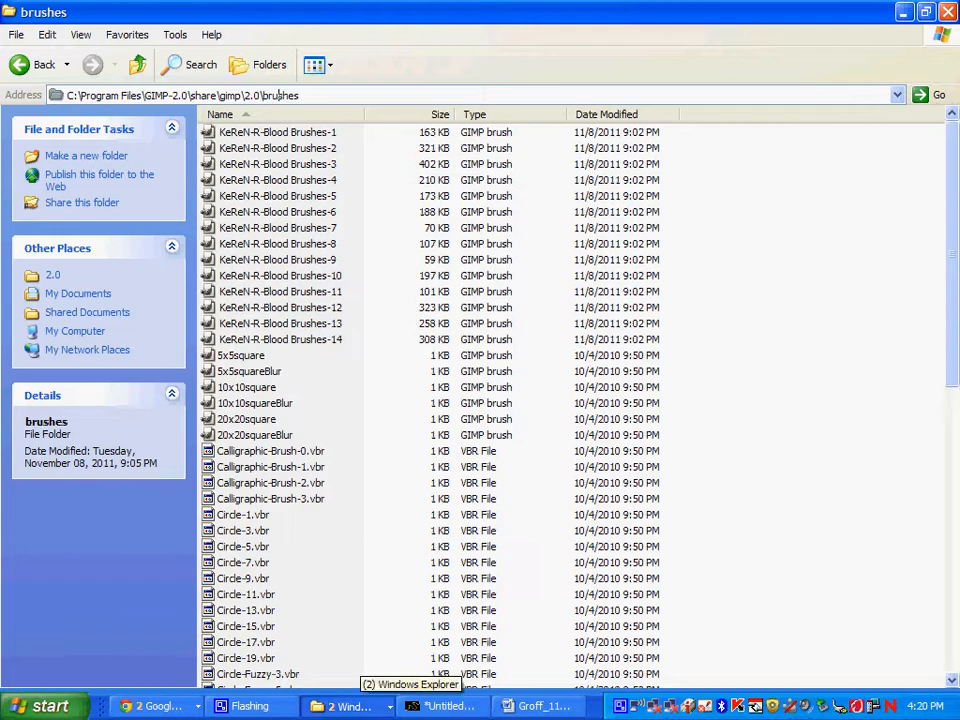
left_click(904, 12)
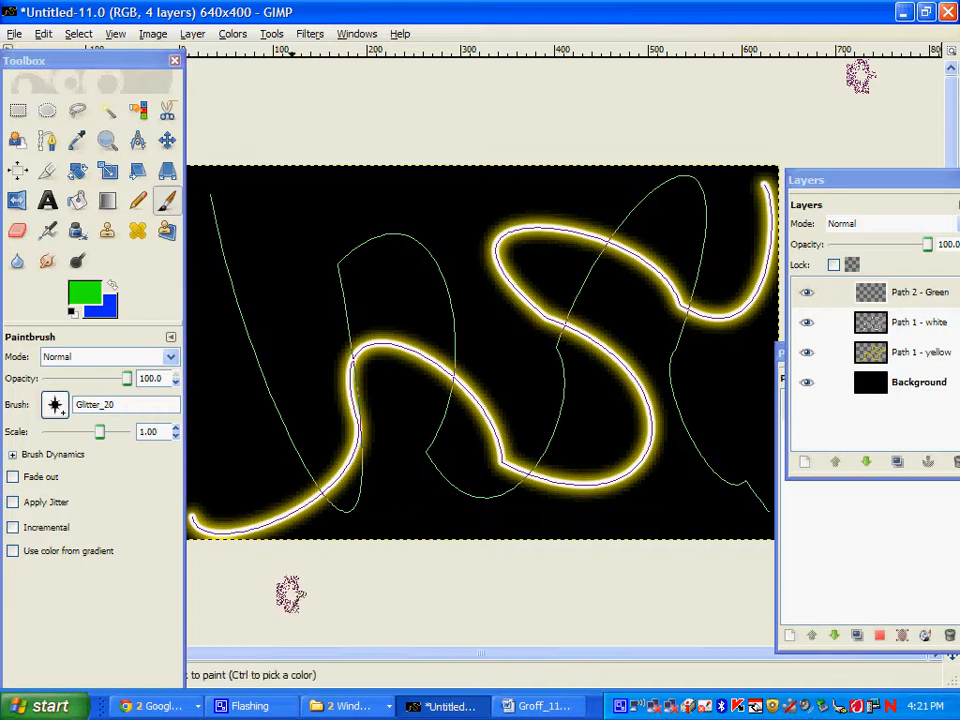
Step: Stroke the second wavy path with the Paintbrush on the "Path 2 - Green" layer
left_click(781, 415)
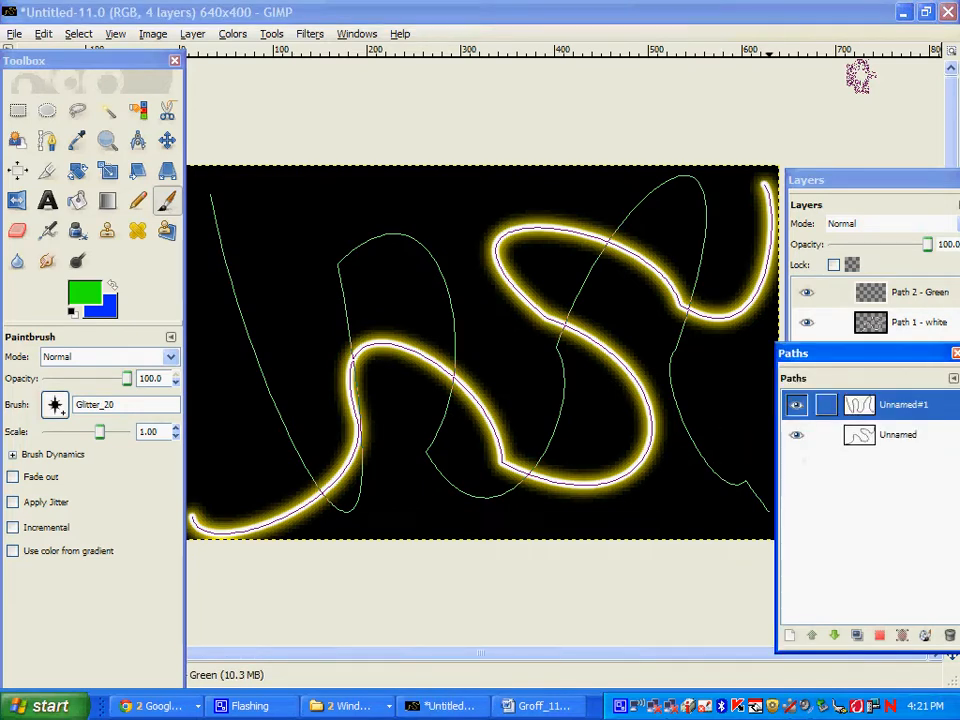
double_click(903, 405)
left_click(862, 405)
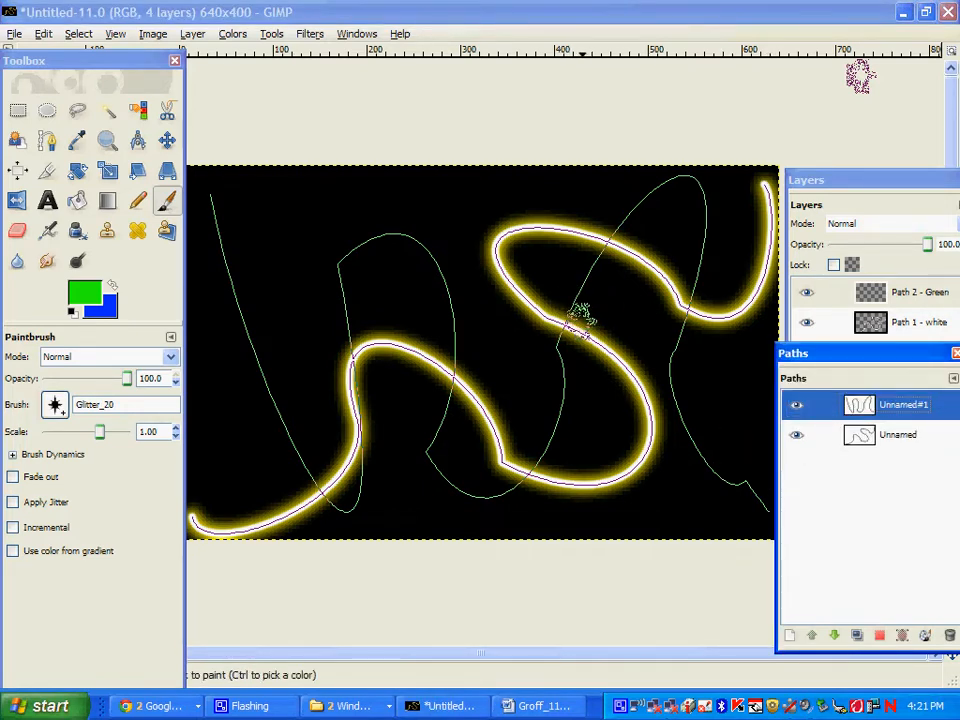
left_click(900, 292)
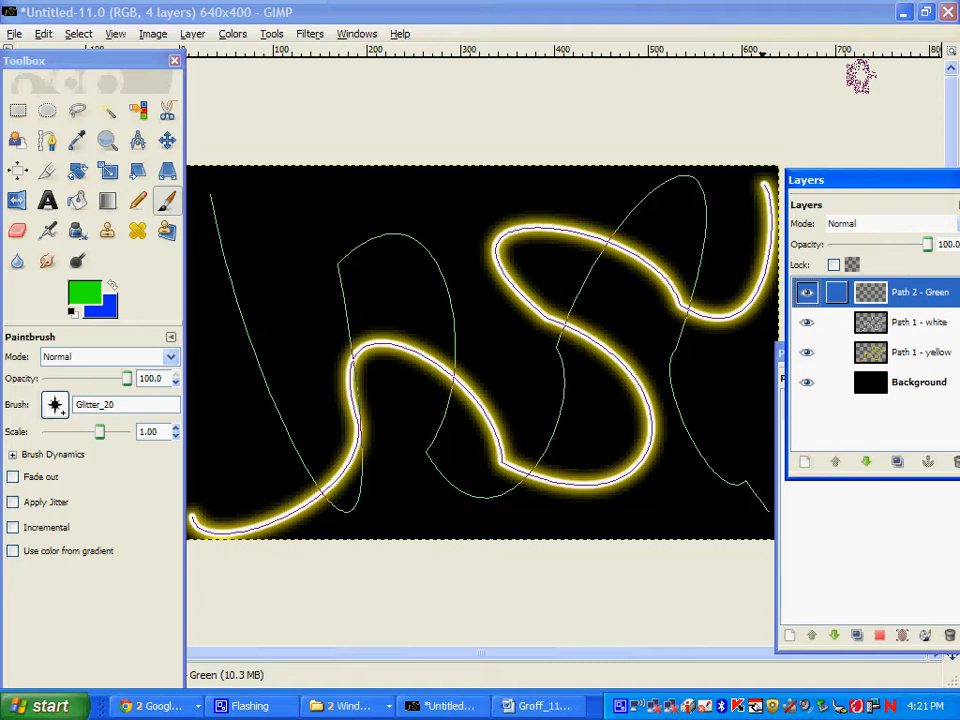
left_click(43, 33)
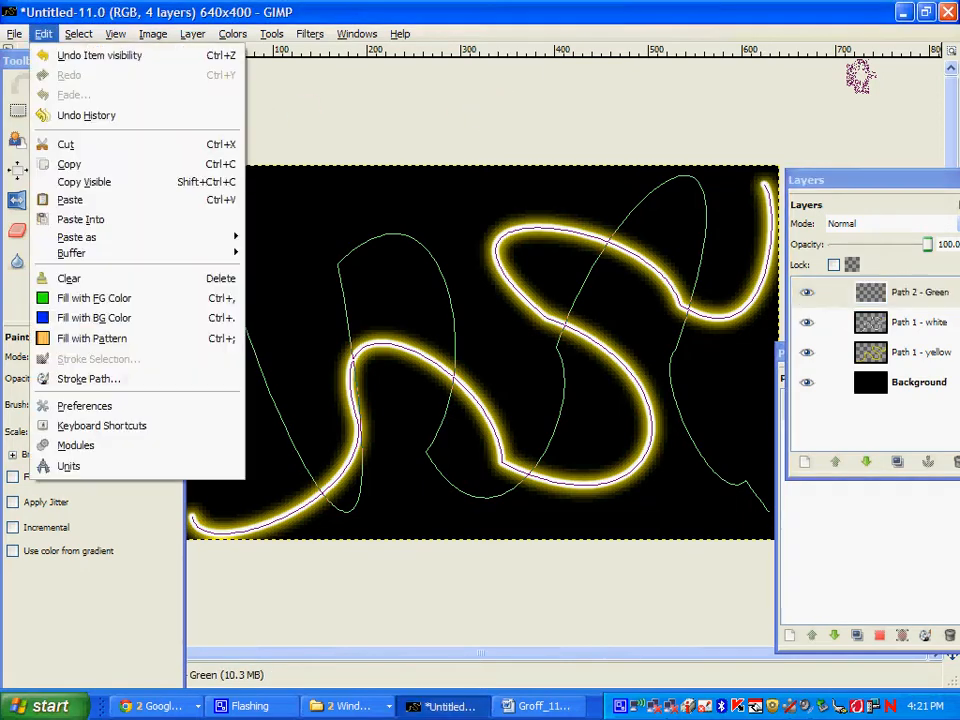
left_click(88, 378)
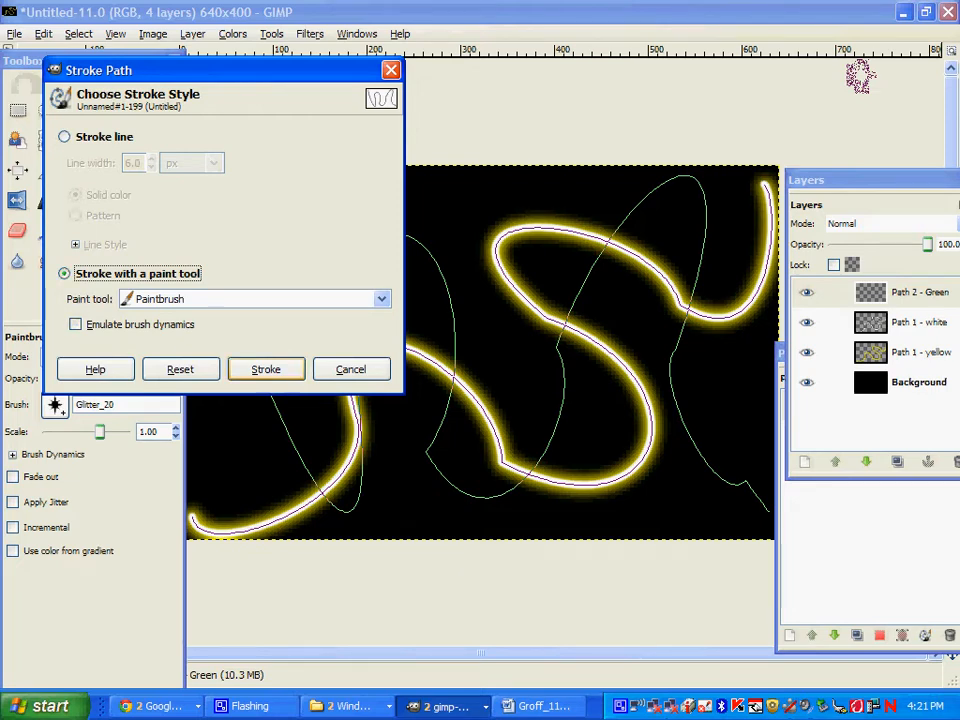
key("Return")
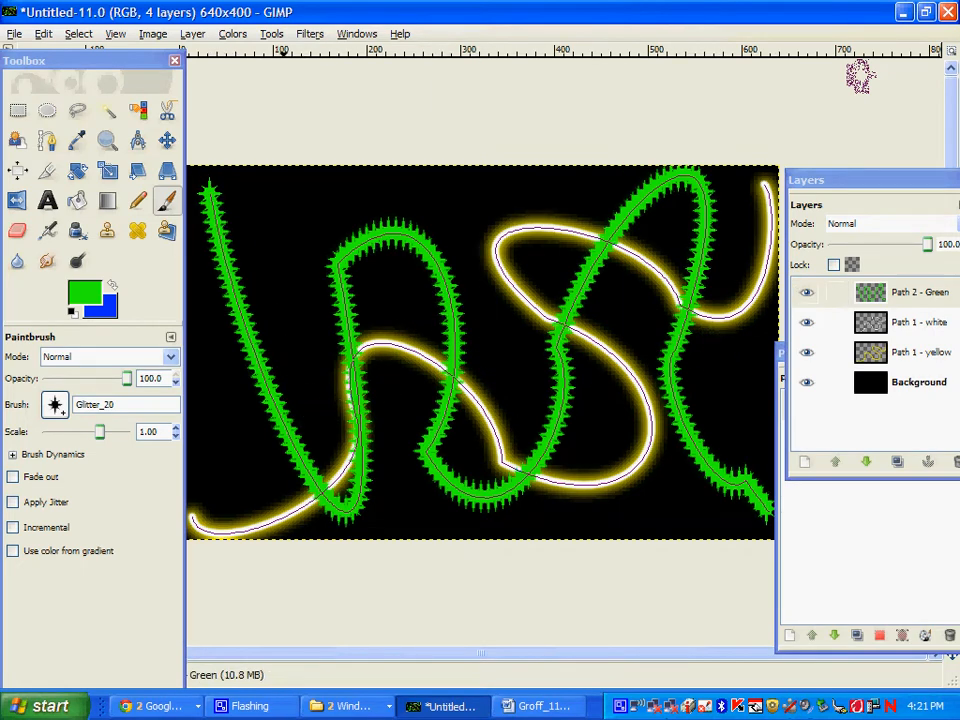
Step: Create a new 640 x 400 px transparent layer named "Path 2 - white"
left_click(192, 33)
left_click(231, 58)
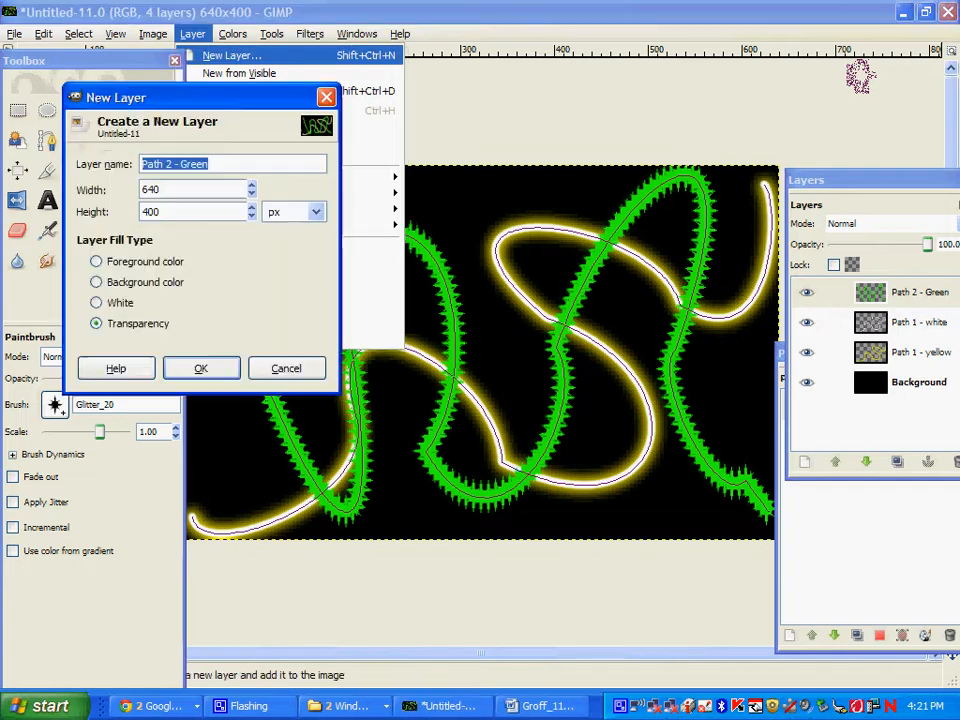
left_click(210, 164)
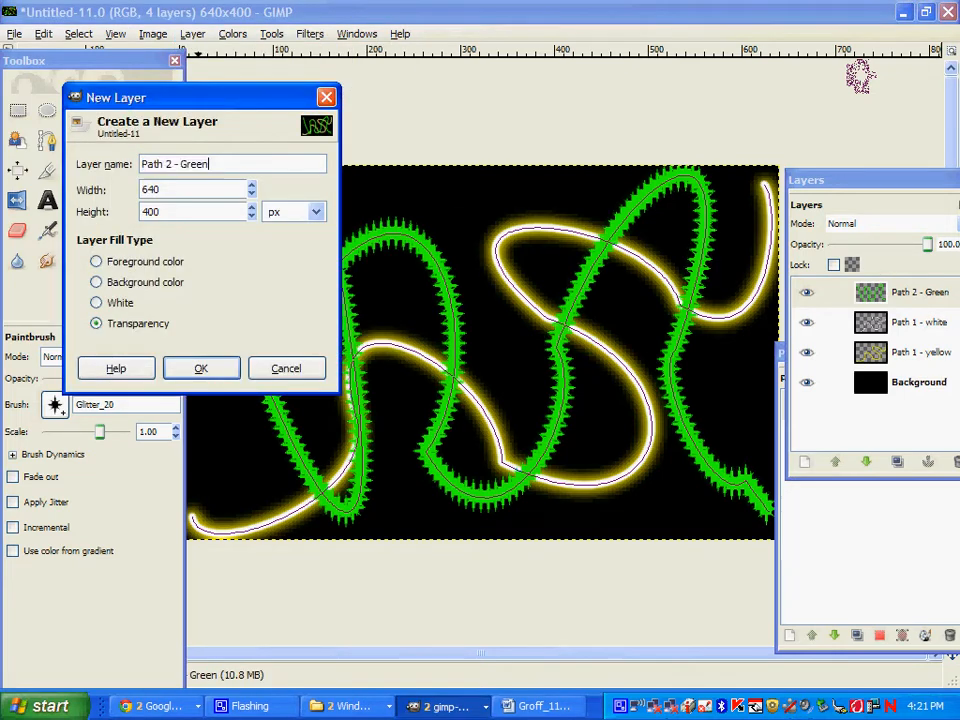
key("BackSpace")
key("BackSpace")
key("BackSpace")
type("white")
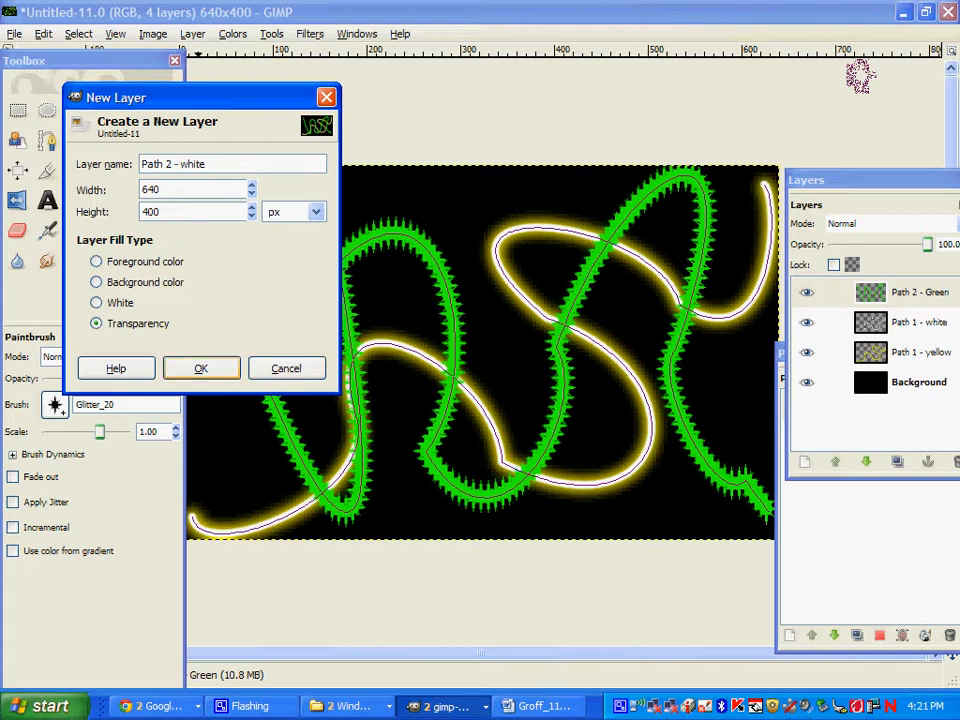
left_click(201, 368)
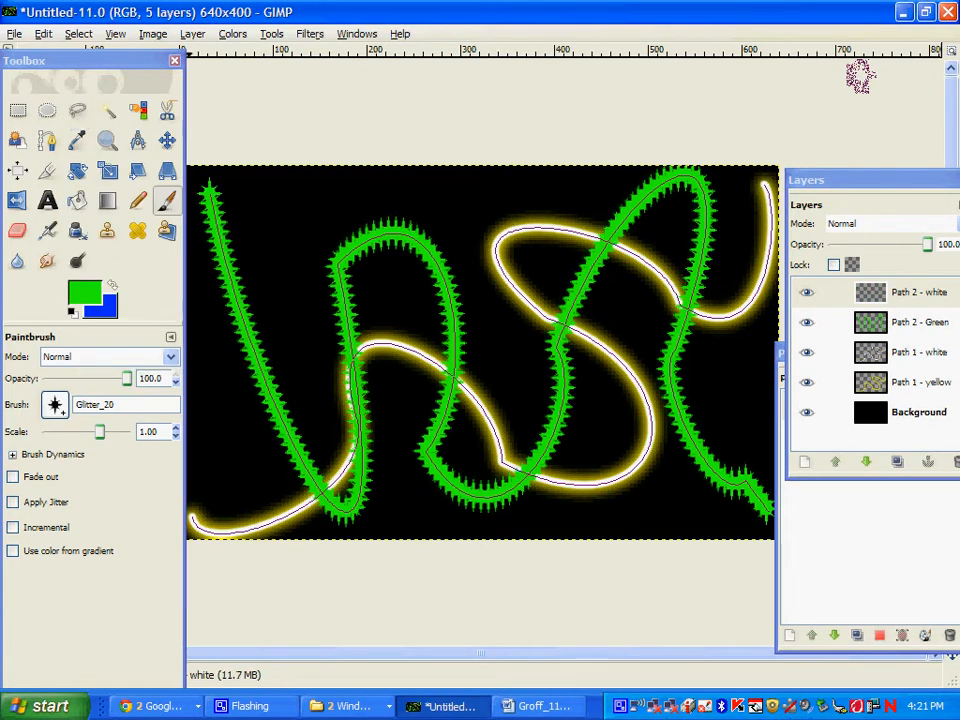
Step: Set the brush scale to 0.50 with Fade out enabled, and change the foreground color to white, ffffff
double_click(149, 432)
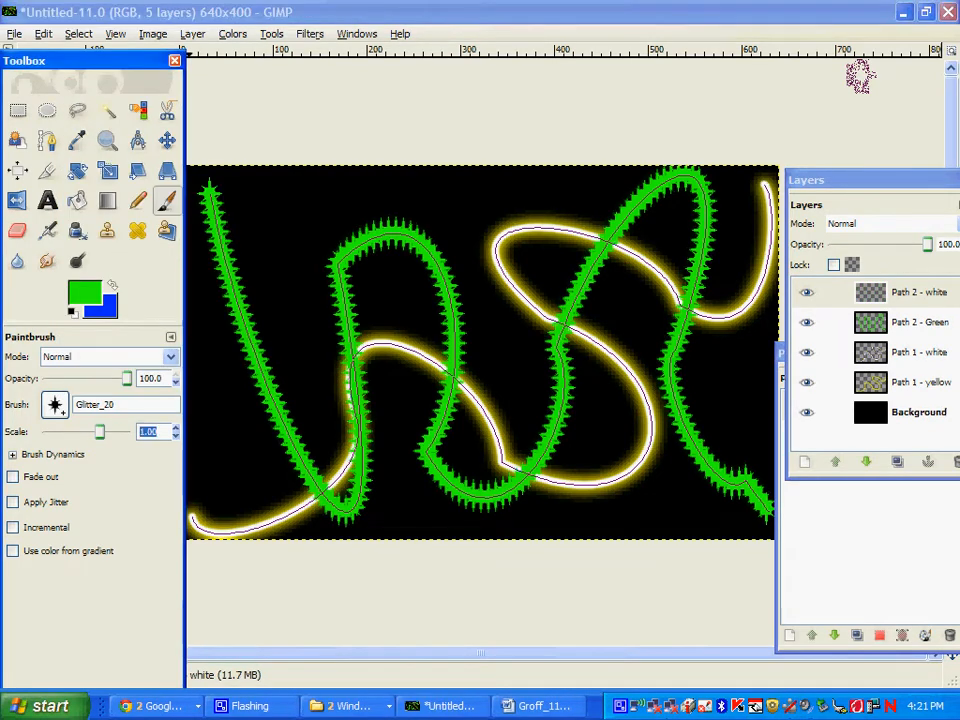
type(".5")
left_click(13, 476)
left_click(85, 292)
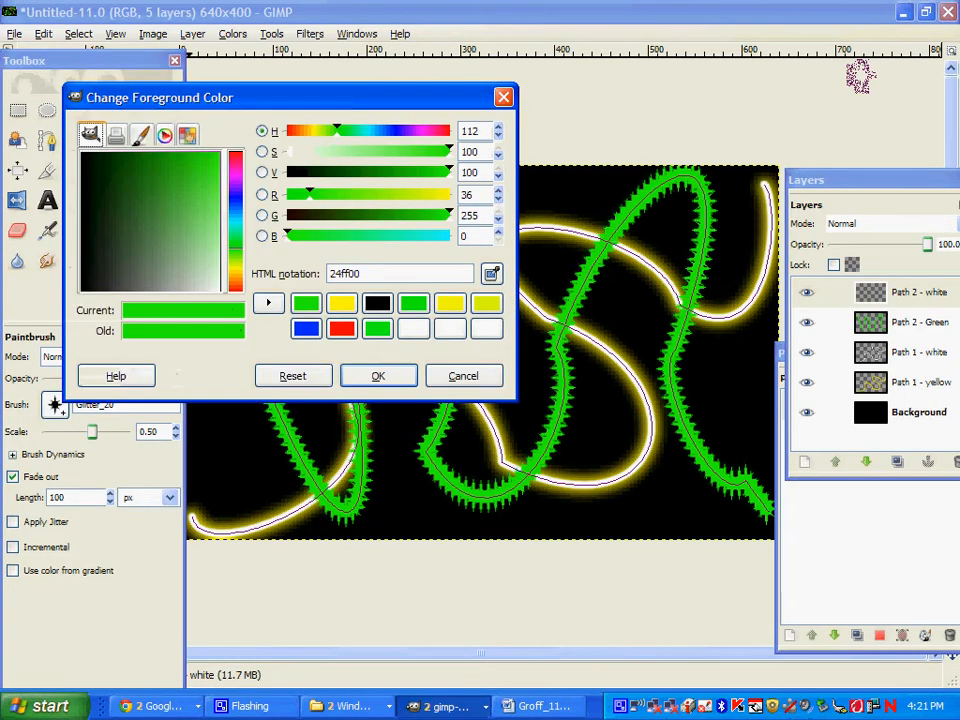
left_click(219, 289)
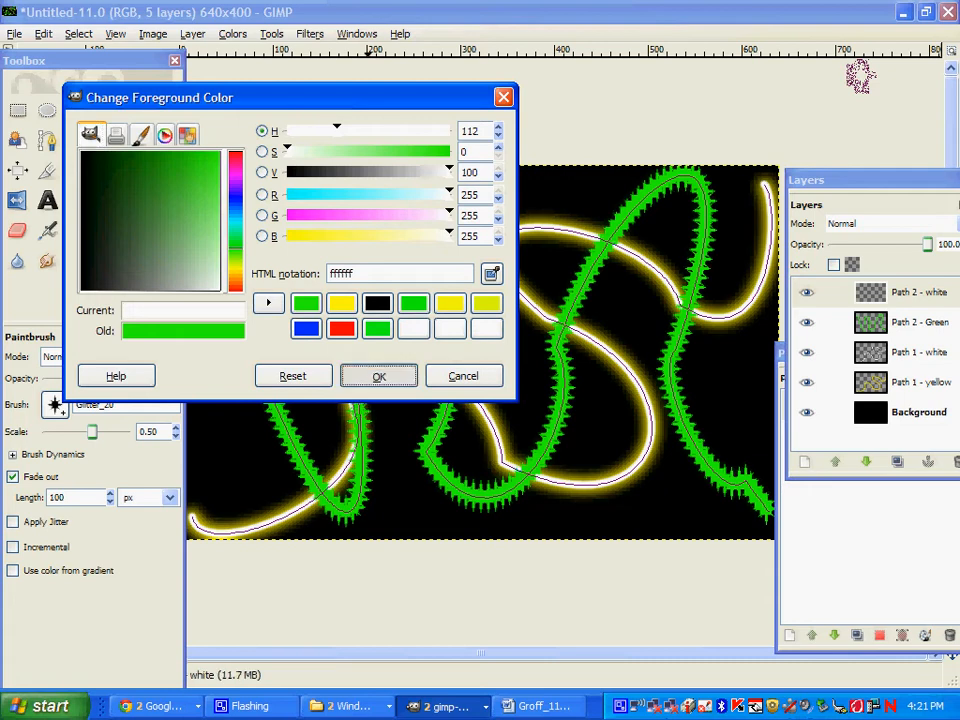
left_click(378, 376)
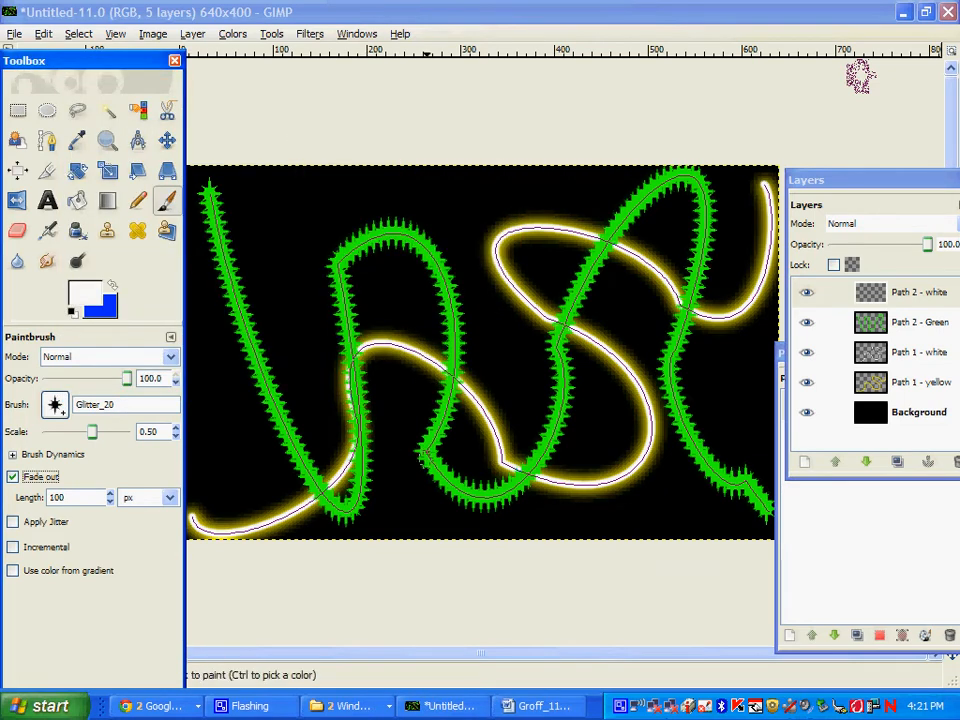
Step: Stroke the second wavy path with the fading white Paintbrush on the "Path 2 - white" layer
left_click(900, 292)
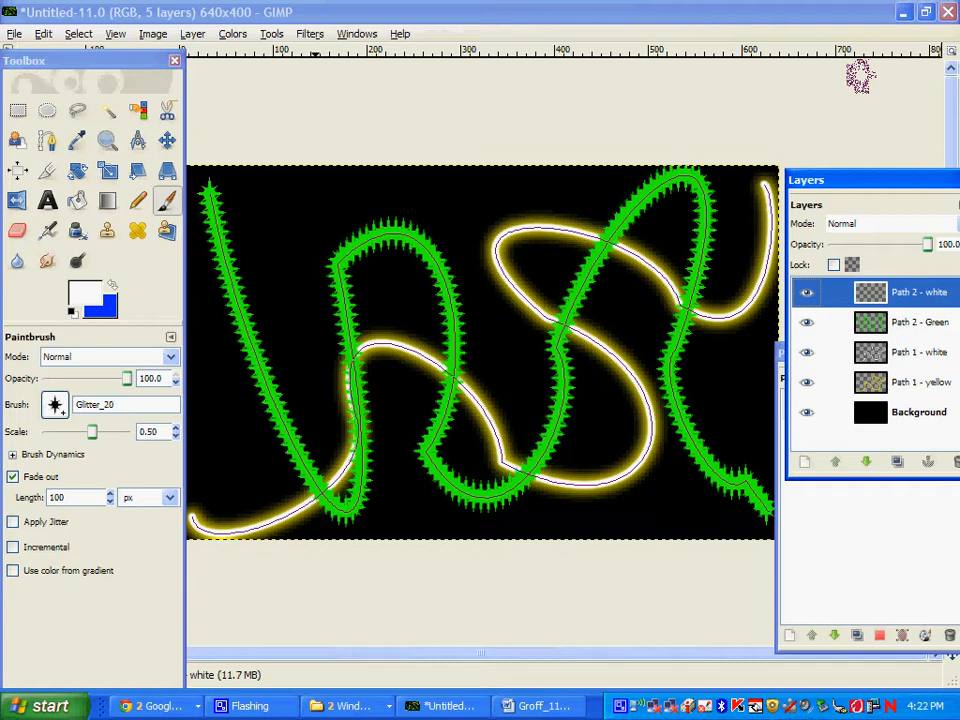
left_click(43, 33)
left_click(75, 377)
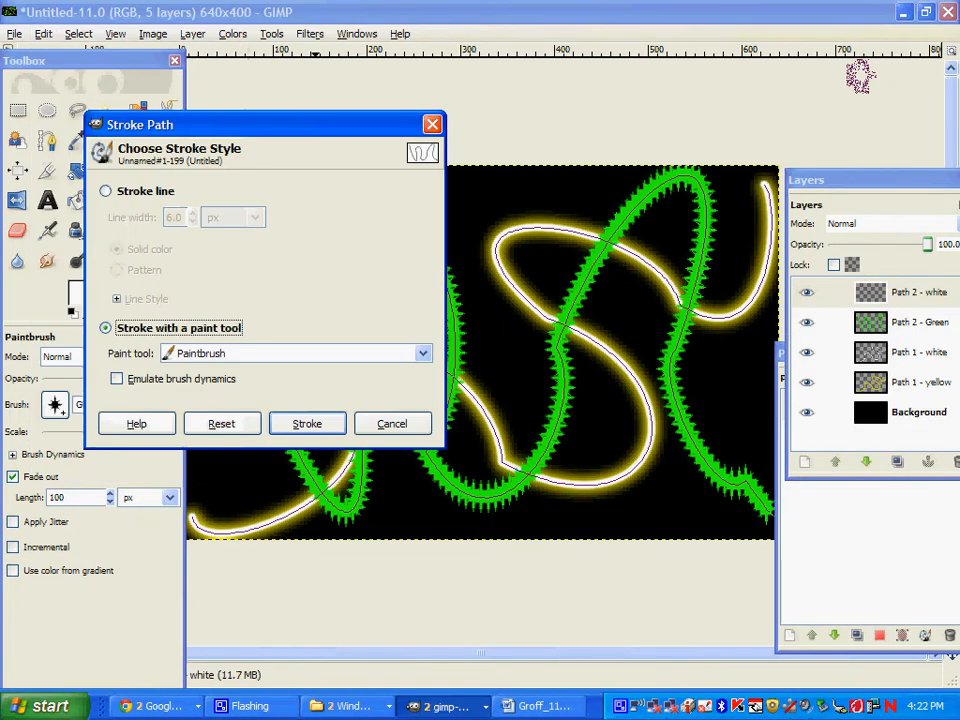
key("Return")
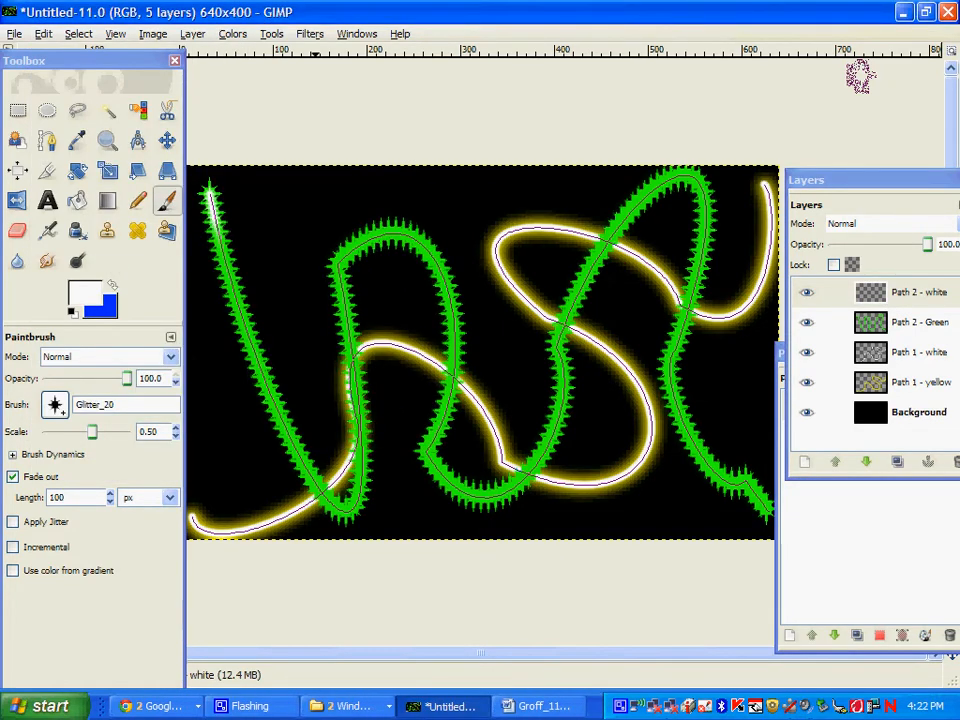
Step: Reactivate the second wavy path for editing and try stroking it again with the fading white Paintbrush
left_click(850, 560)
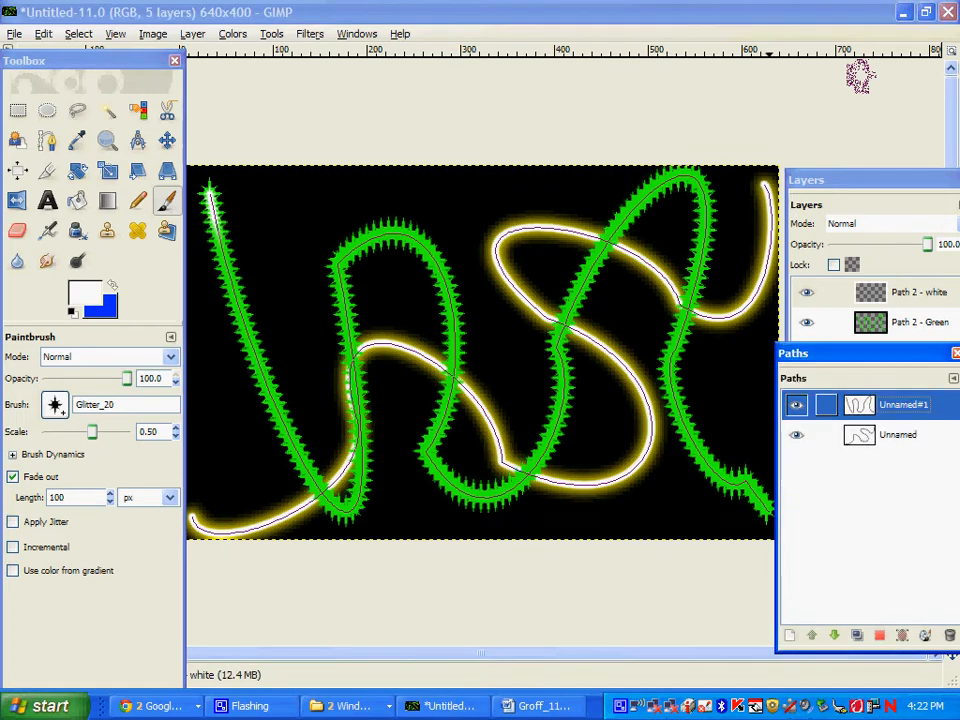
double_click(903, 405)
double_click(859, 405)
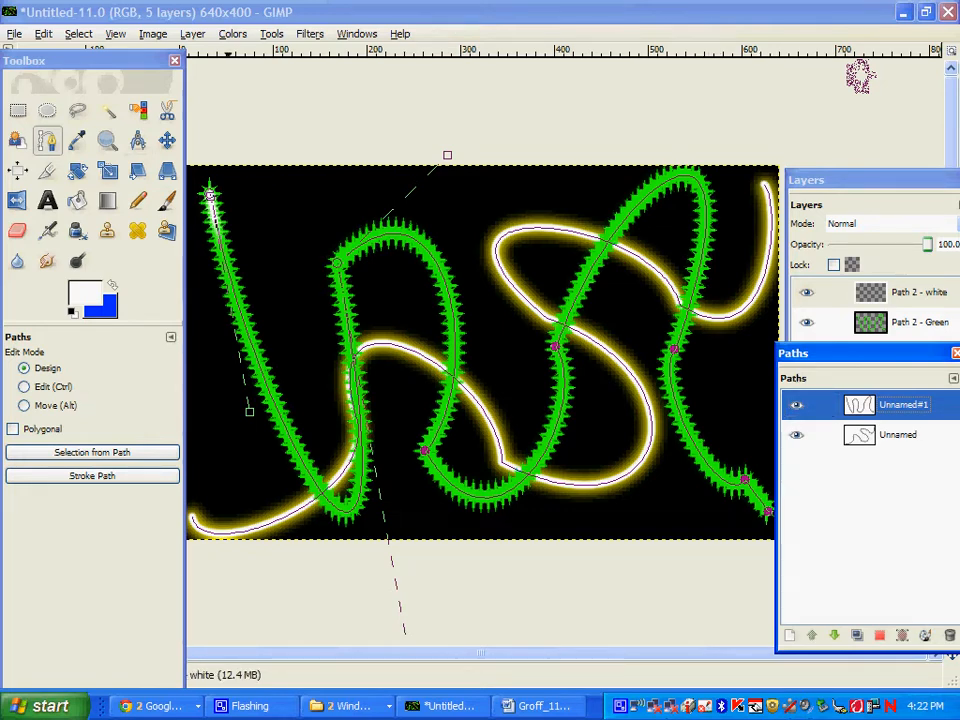
left_click(43, 34)
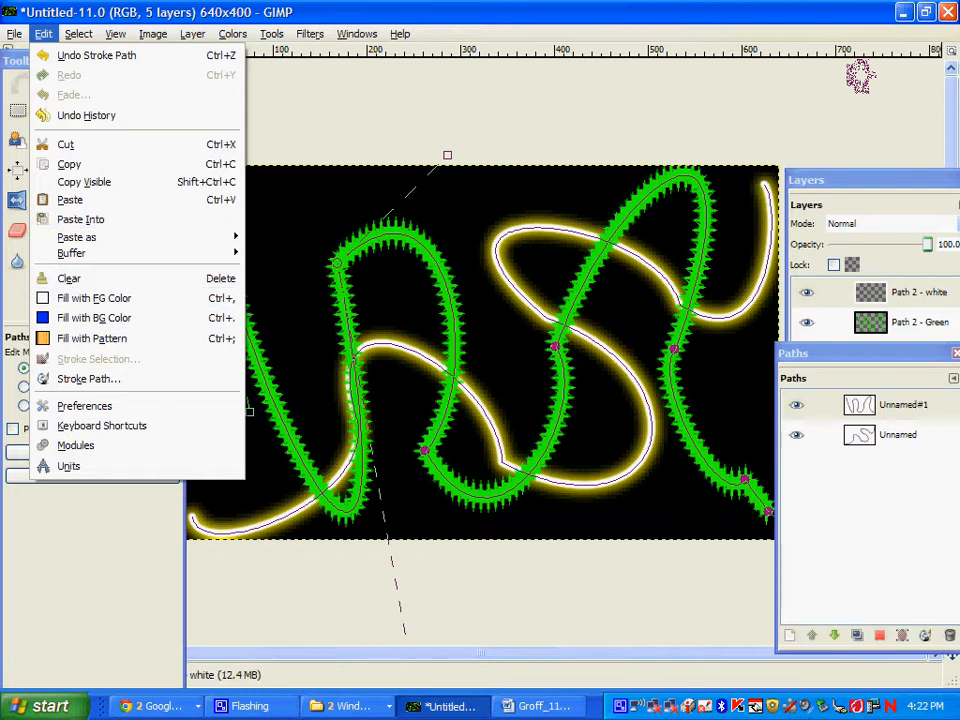
left_click(88, 379)
key("Return")
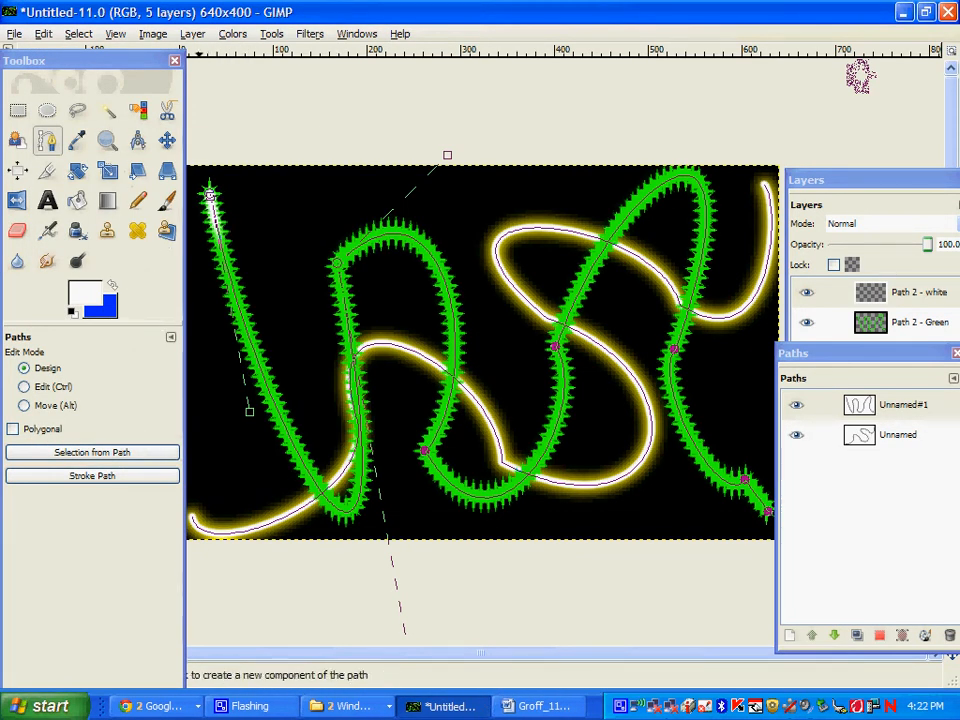
Step: Turn off Fade out for the Paintbrush and stroke the second wavy path in white on the "Path 2 - white" layer
key("p")
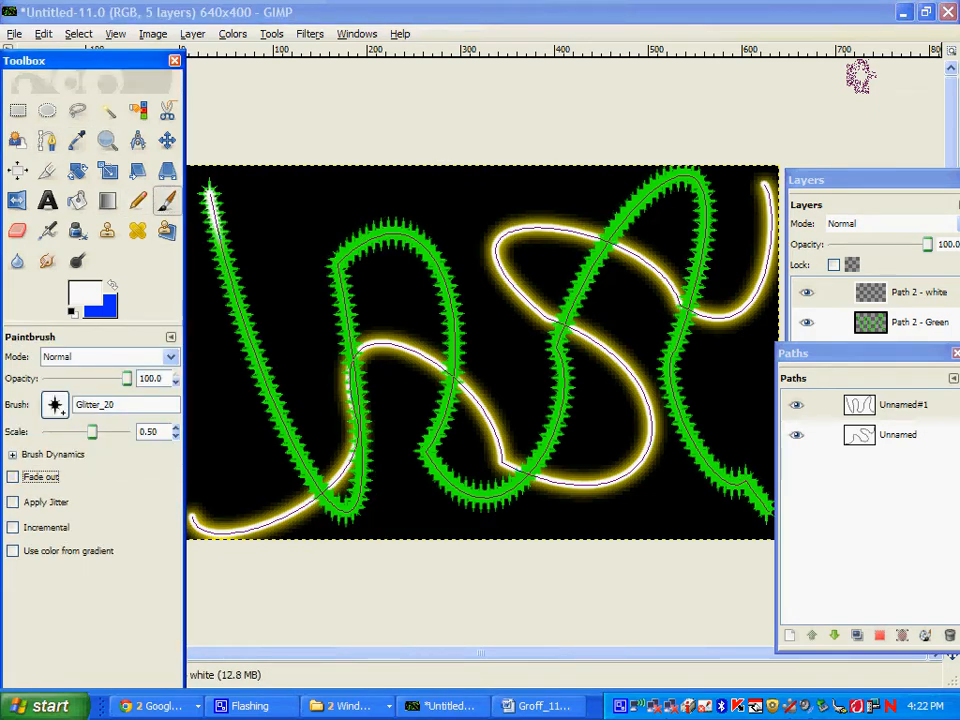
key("alt+e")
left_click(88, 379)
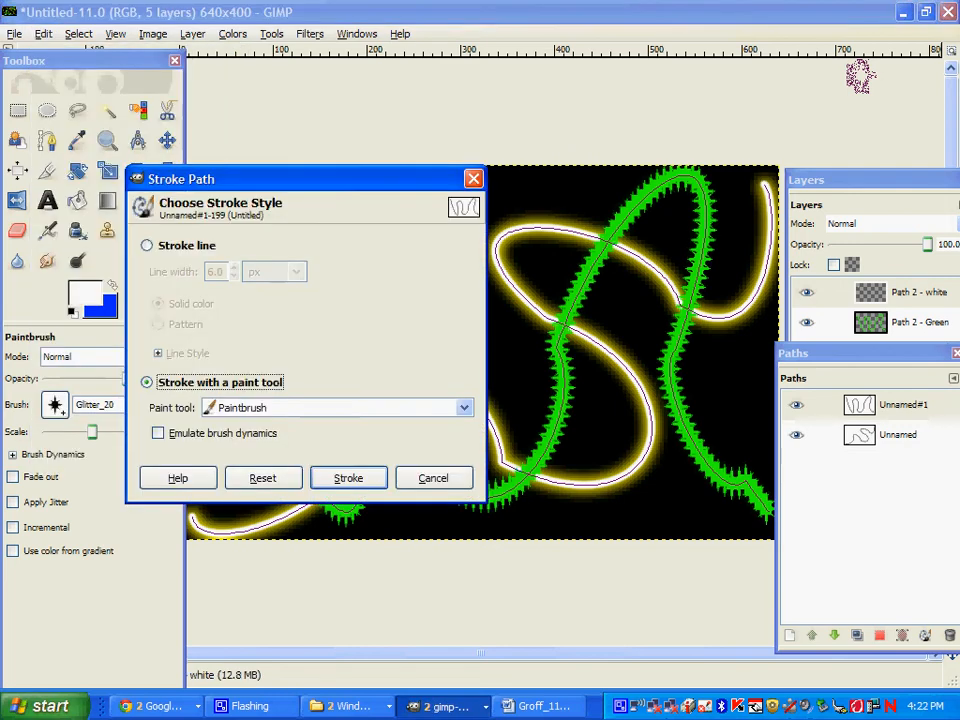
left_click(348, 478)
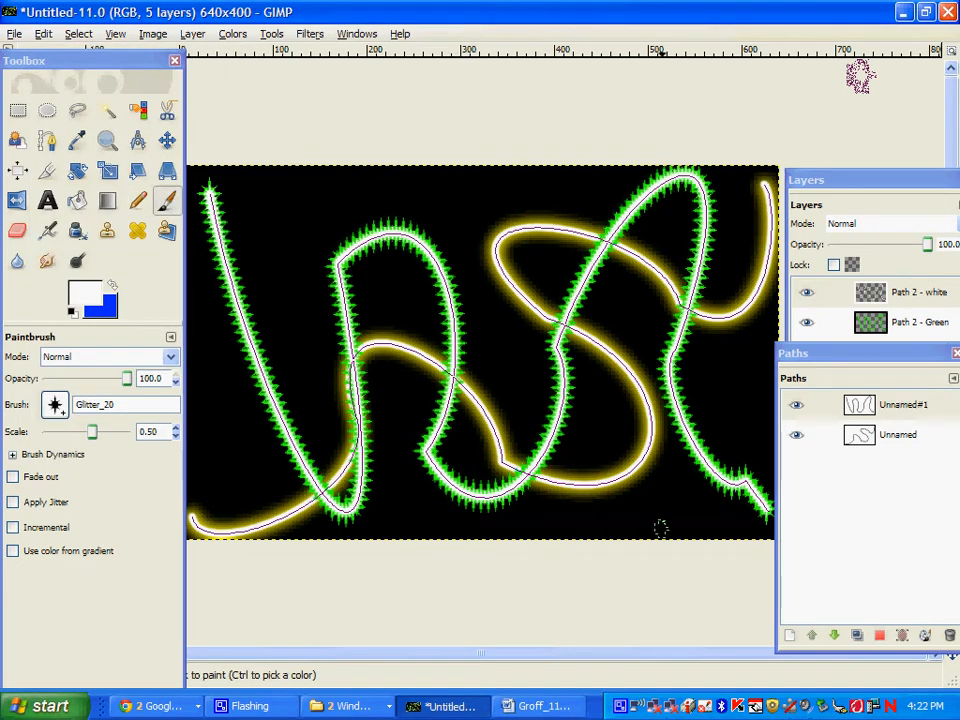
left_click(900, 404)
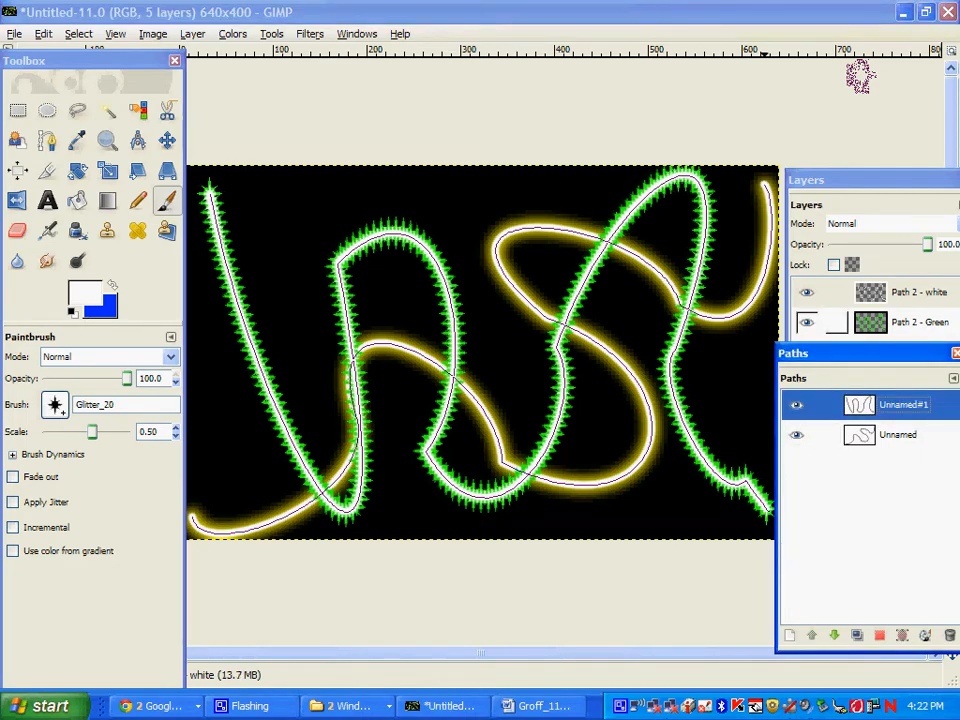
Step: Apply a 20 px Gaussian Blur to the "Path 2 - Green" layer
left_click(915, 322)
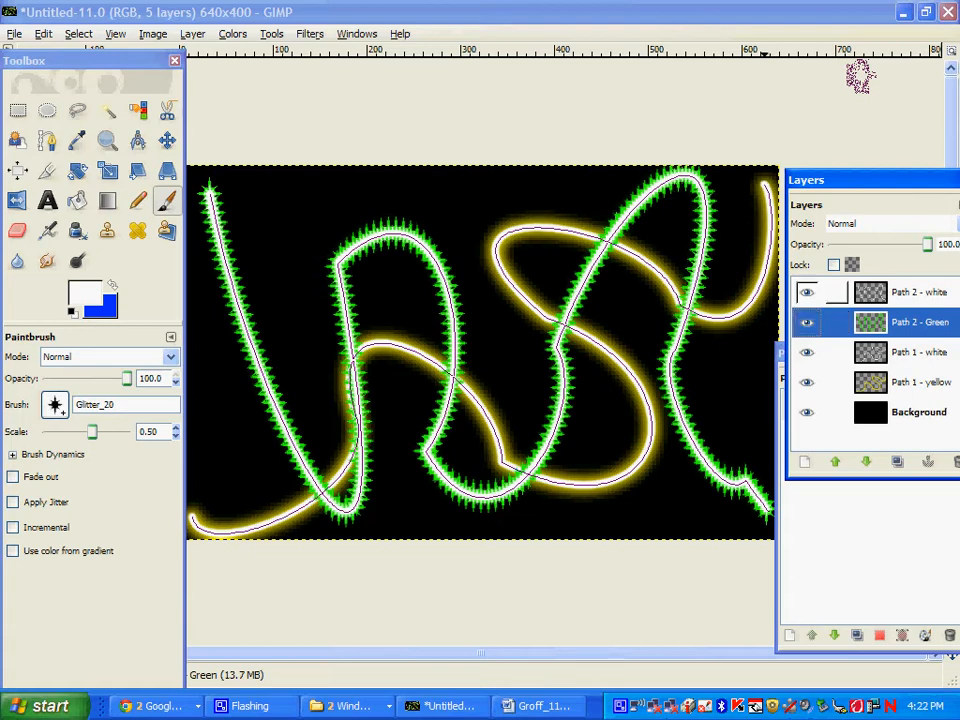
left_click(915, 292)
left_click(915, 322)
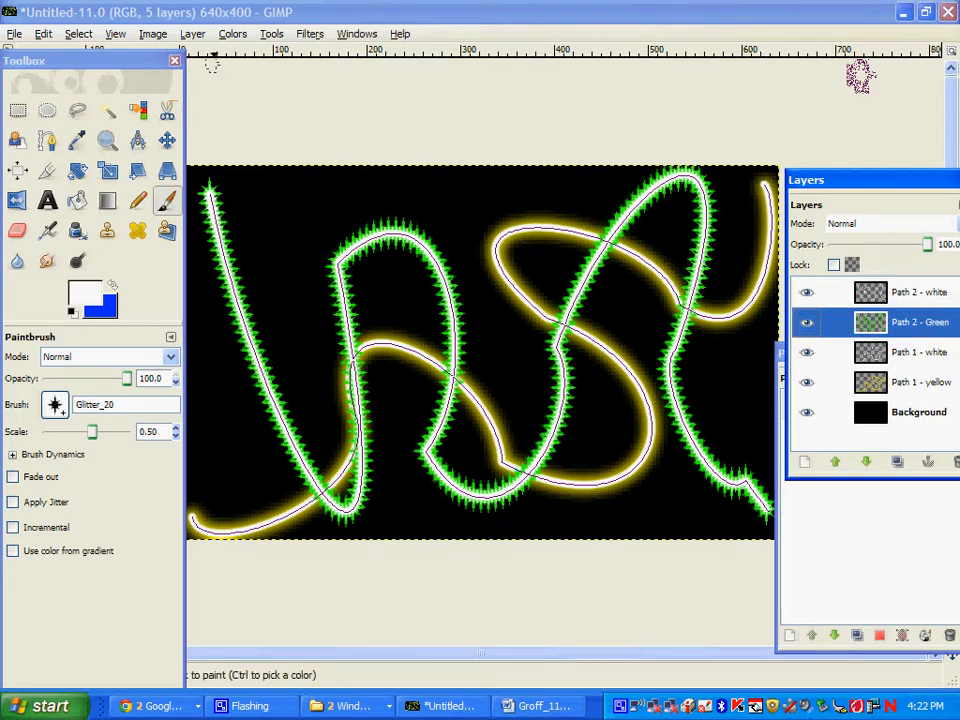
left_click(310, 34)
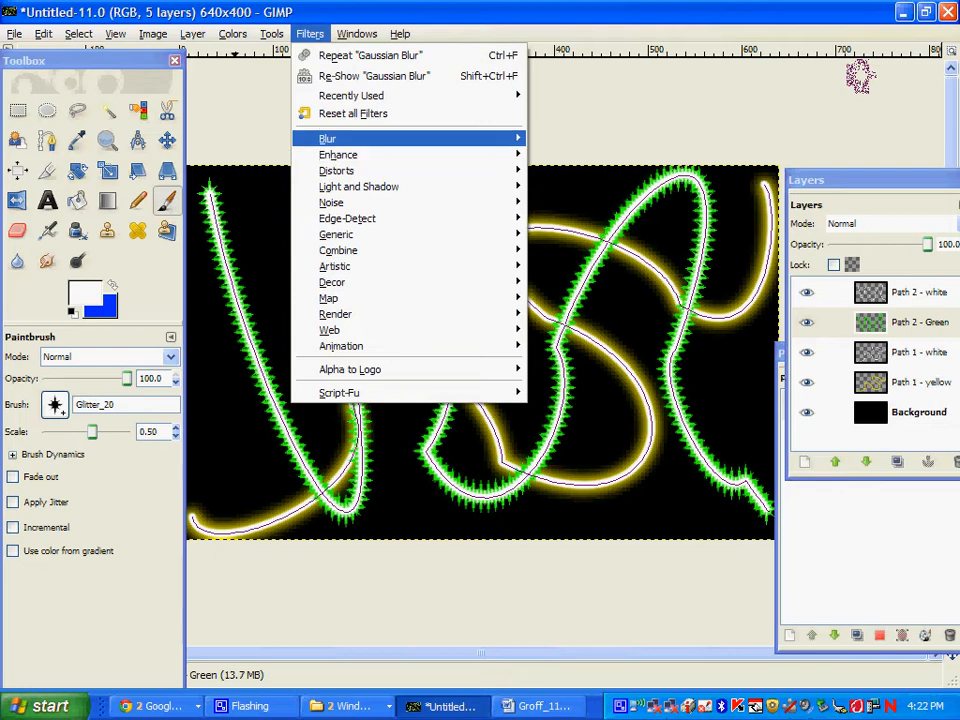
mouse_move(330, 139)
left_click(589, 152)
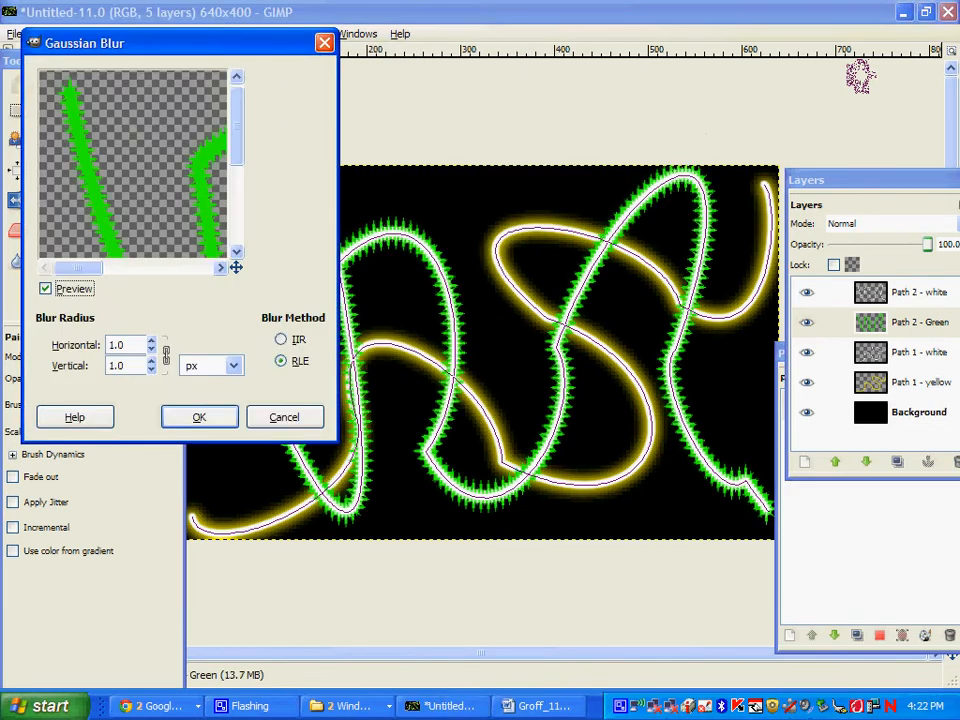
type("20")
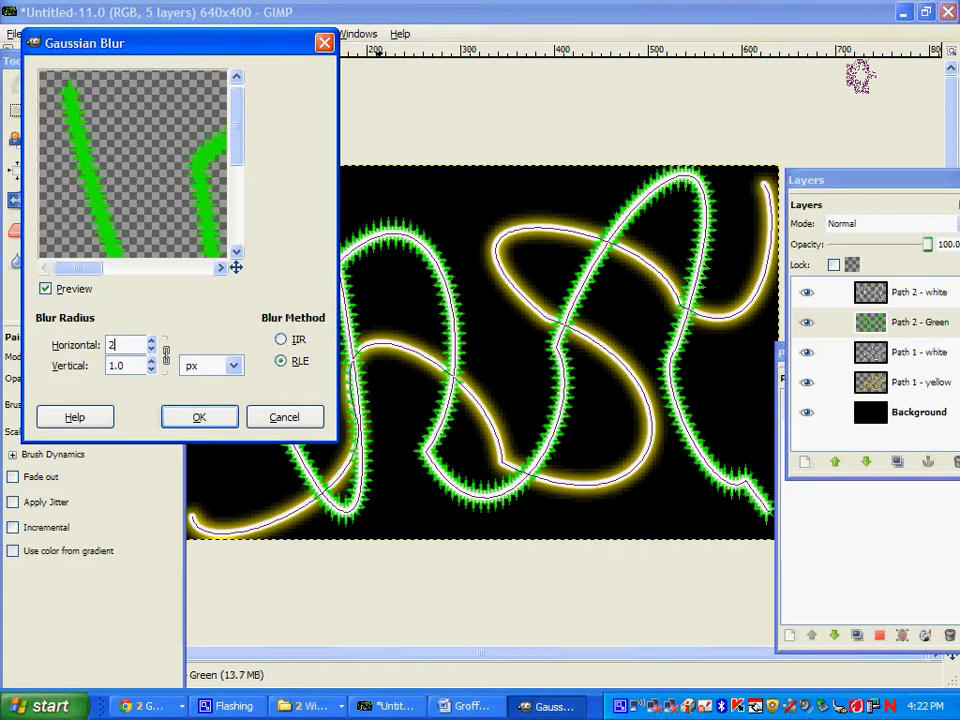
key("Tab")
left_click(199, 417)
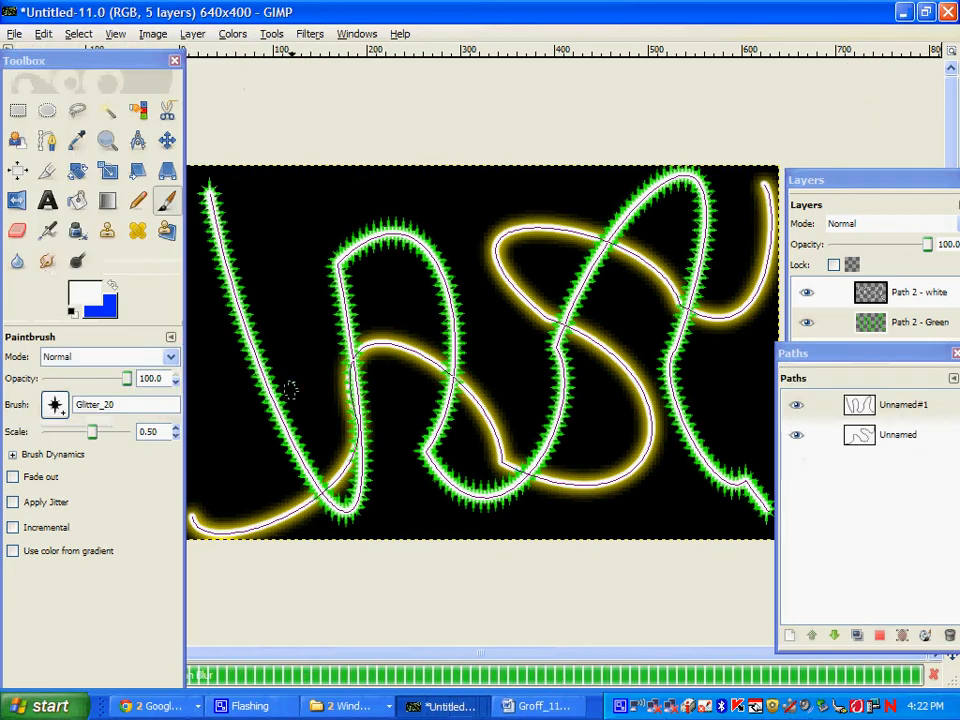
Step: Apply a 1 px Gaussian Blur to the "Path 2 - white" layer
left_click(908, 292)
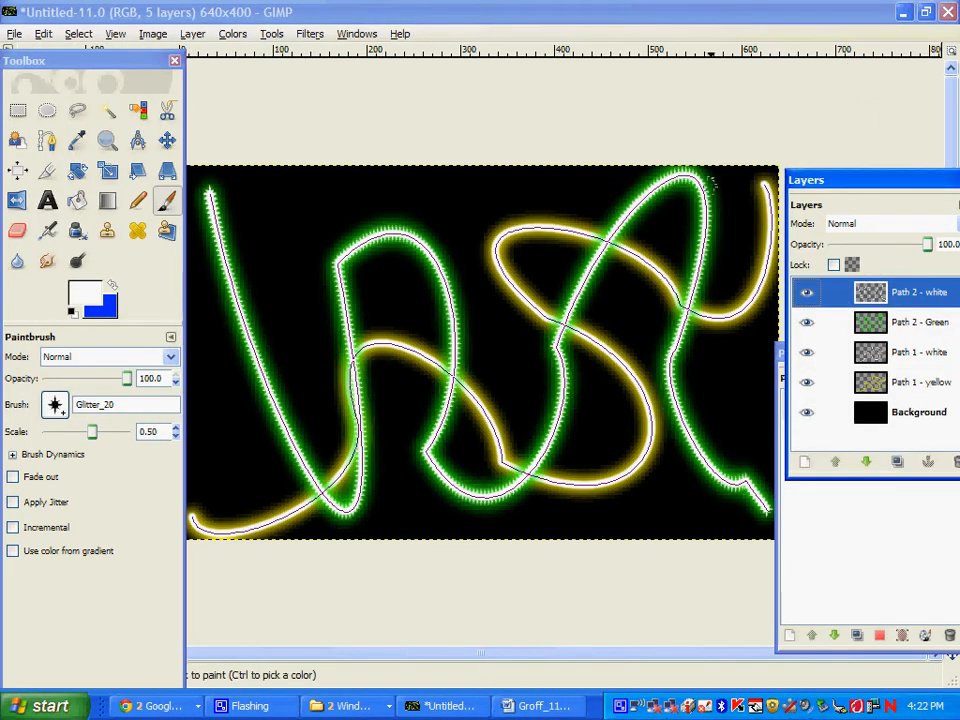
left_click(310, 34)
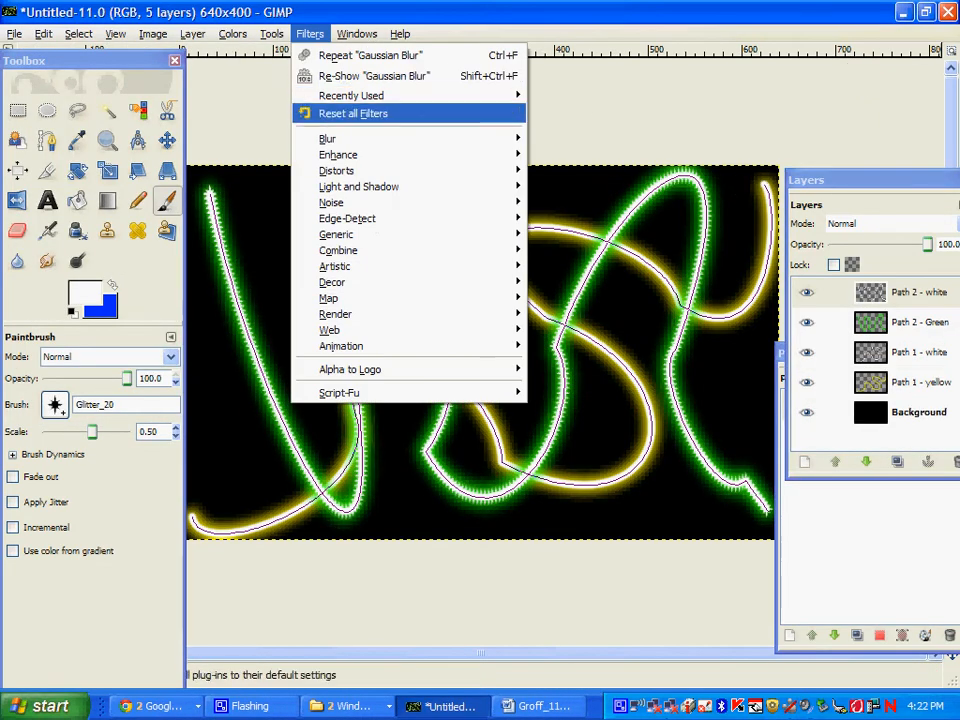
mouse_move(330, 139)
left_click(586, 155)
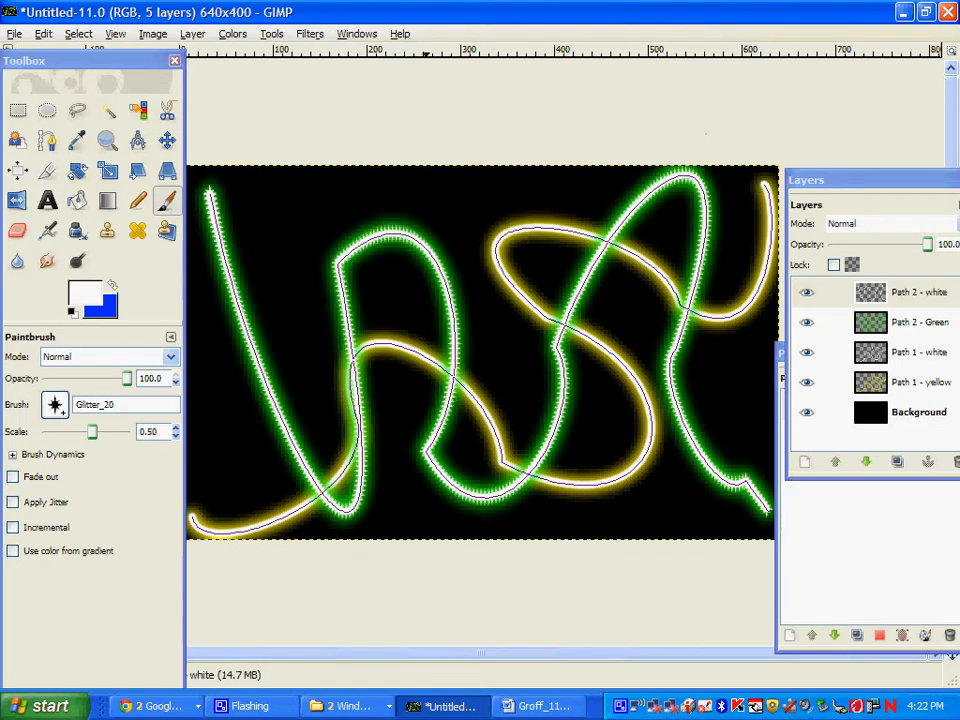
key("Tab")
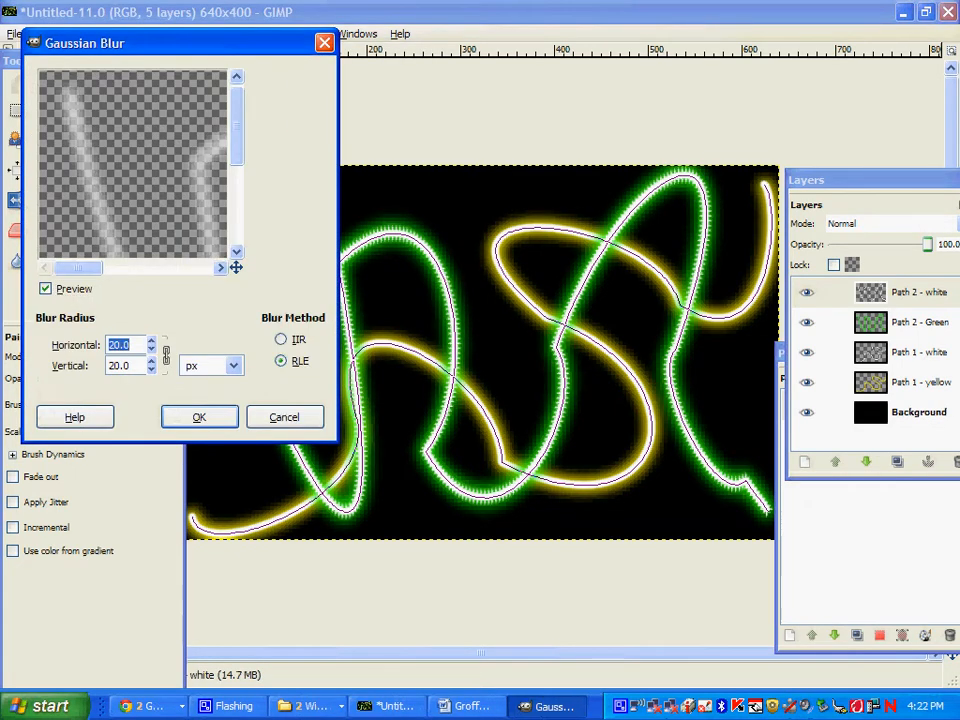
type("1")
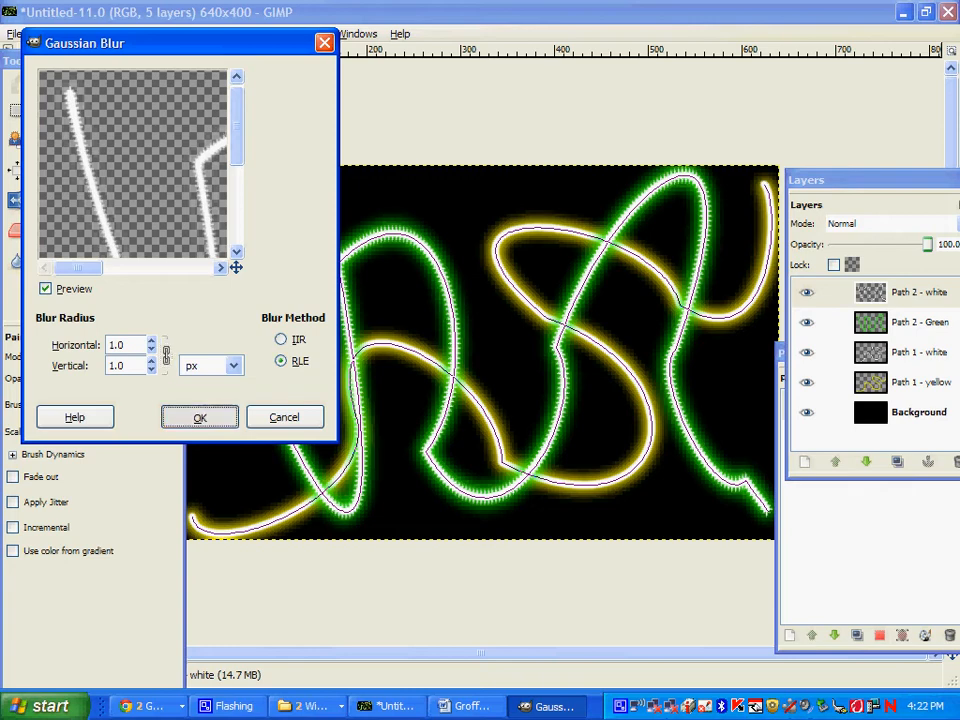
key("Return")
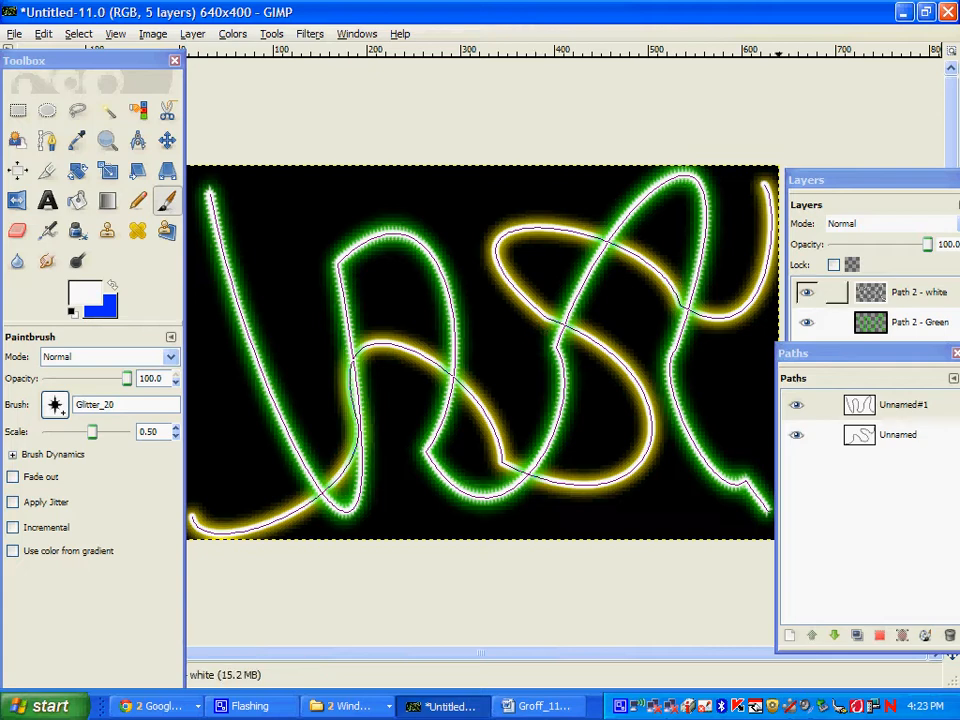
Step: Add a transparent 640 × 400 px layer named "text" above the "Path 2 - white" layer
left_click(915, 292)
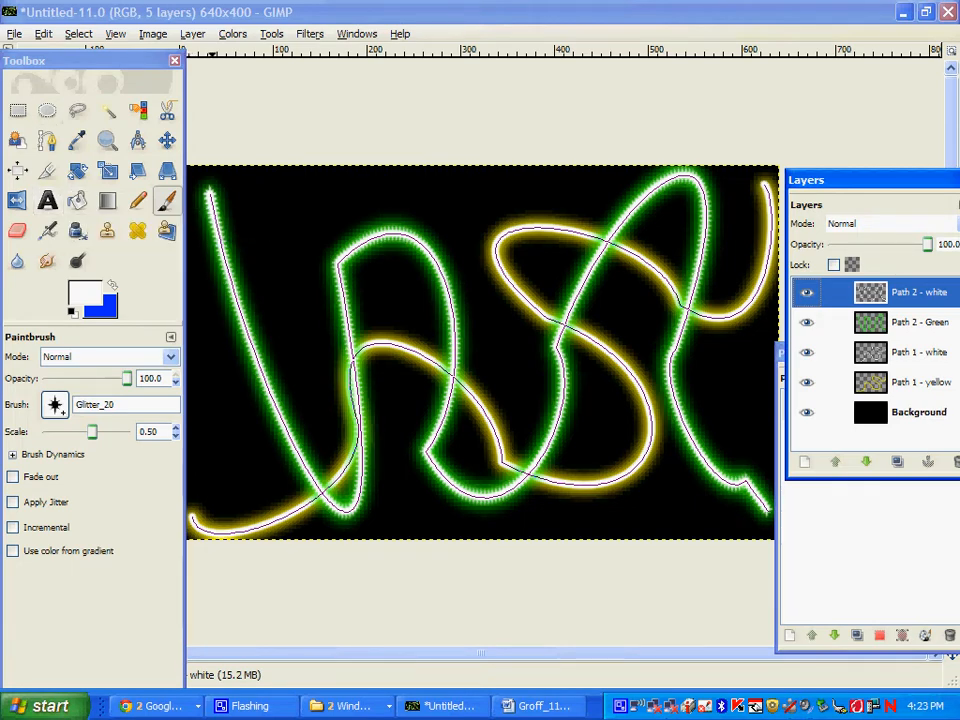
left_click(192, 33)
left_click(231, 55)
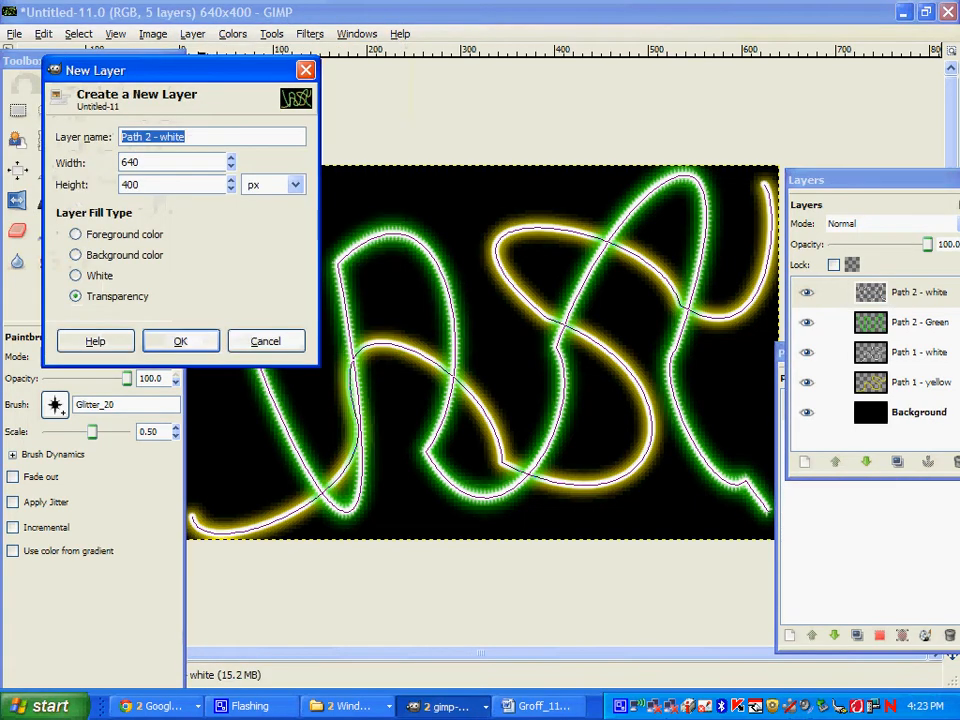
type("te")
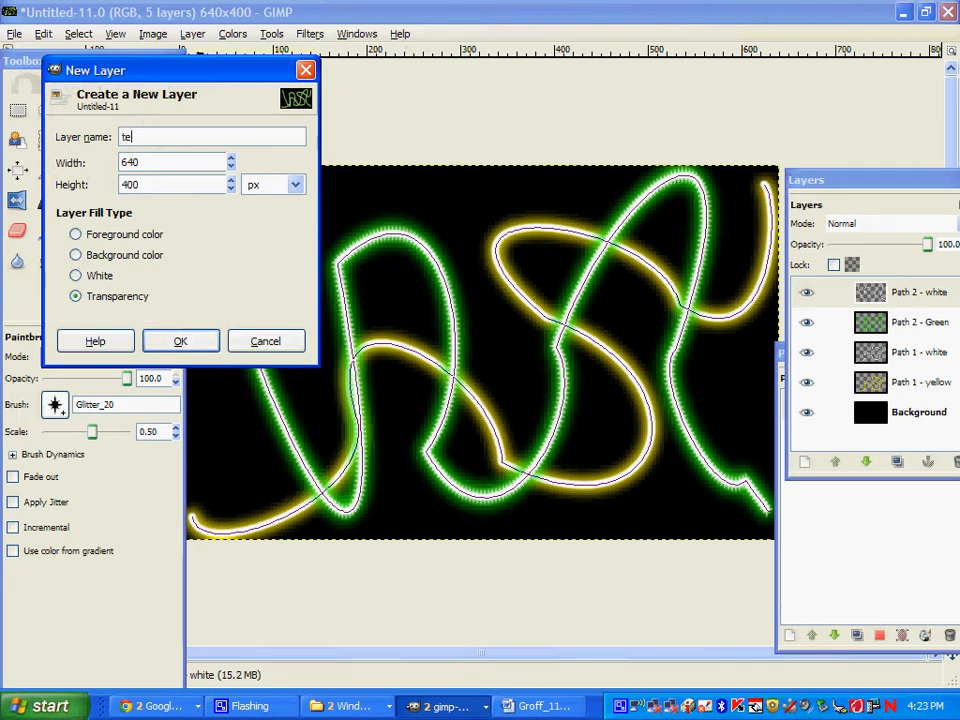
type("xt")
key("Return")
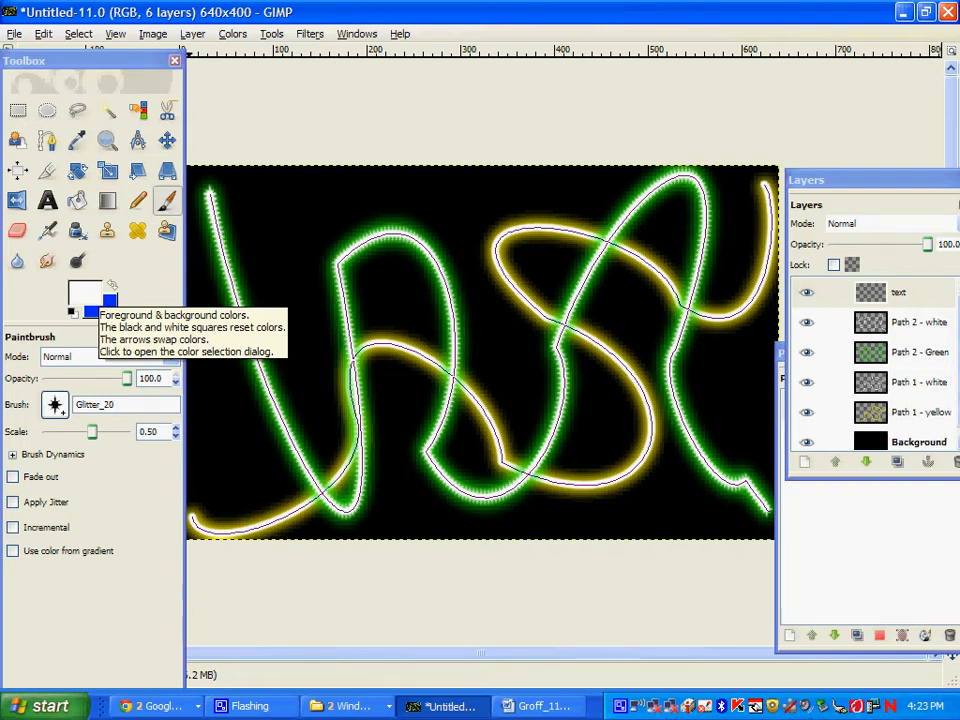
Step: Draw a text box about 402 × 48 px across the upper part of the image and enter "Glow Effect By" followed by the author's name
left_click(47, 201)
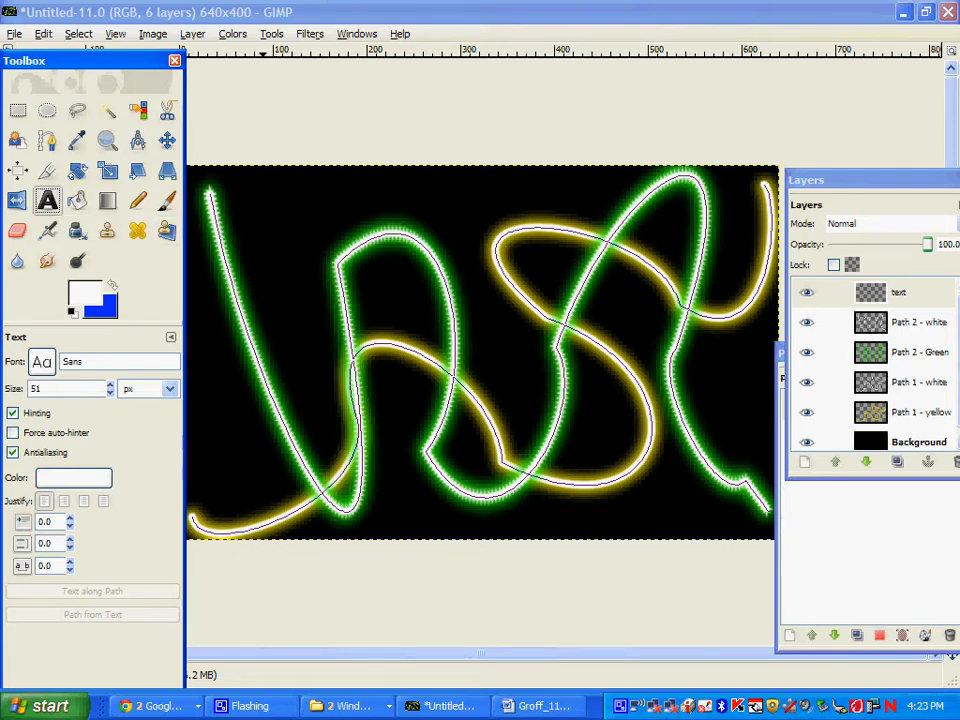
left_click_drag(246, 185, 620, 229)
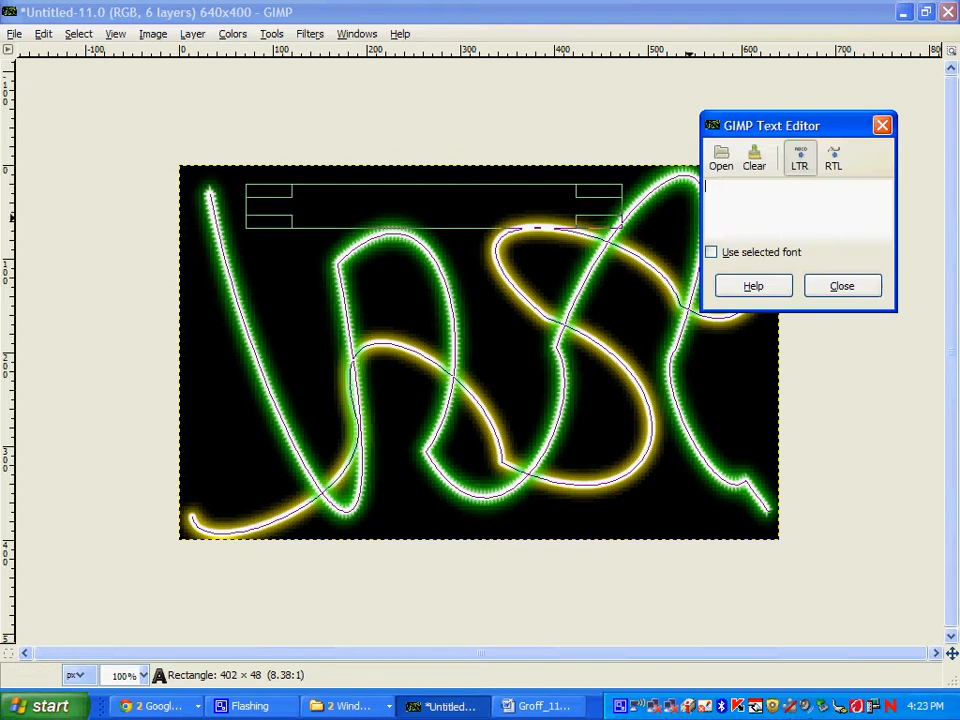
type("Glow ")
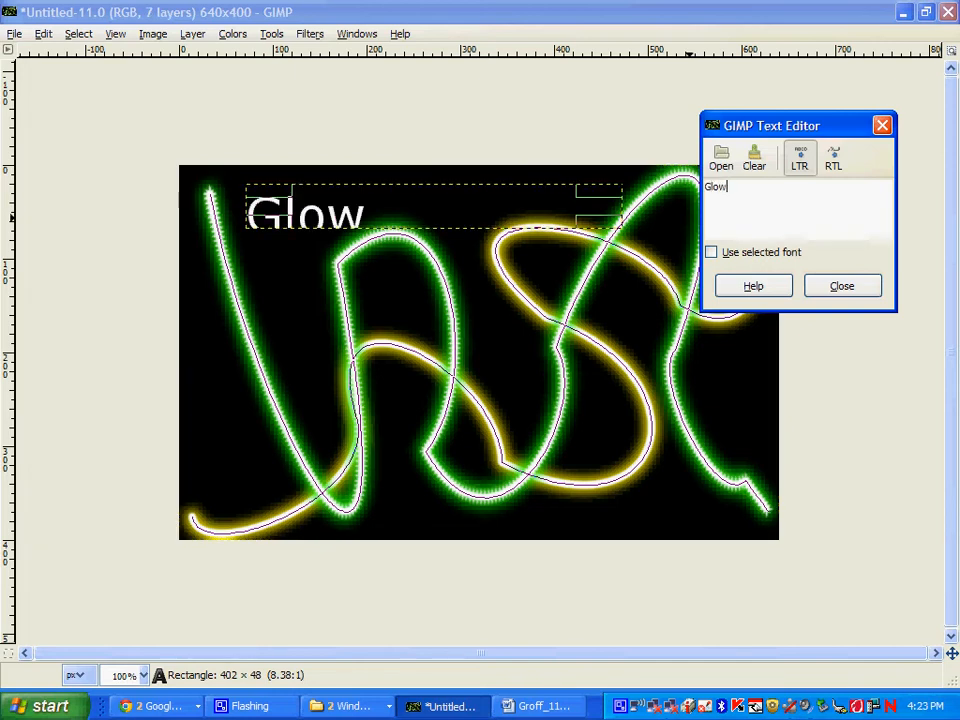
type("Effect")
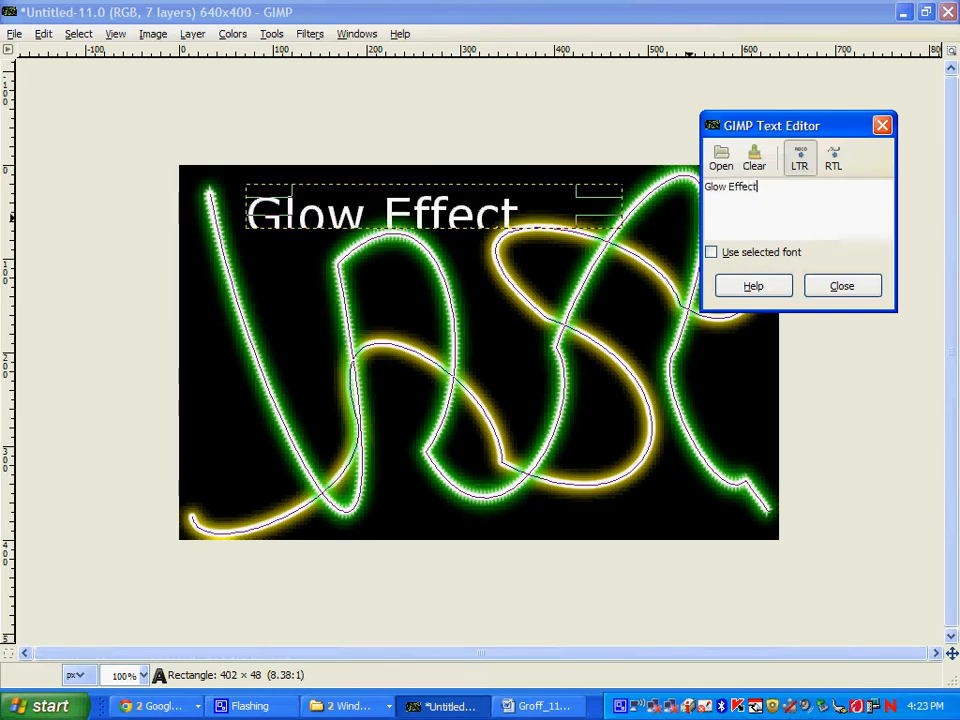
type(" By ")
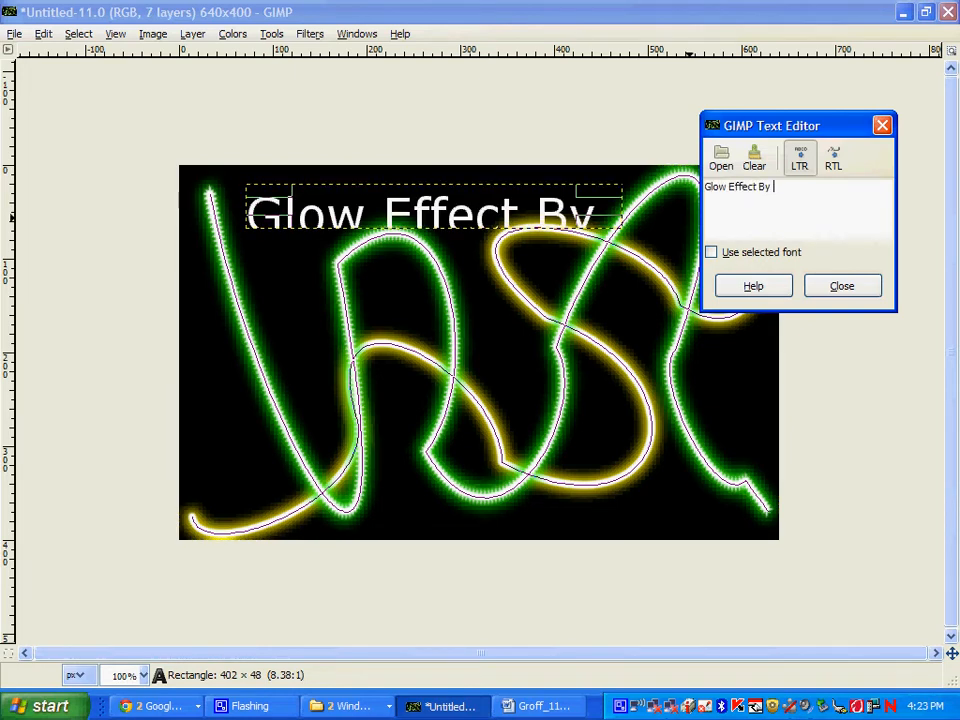
type("Mr .Groff")
key("BackSpace")
key("BackSpace")
type(".")
left_click(842, 286)
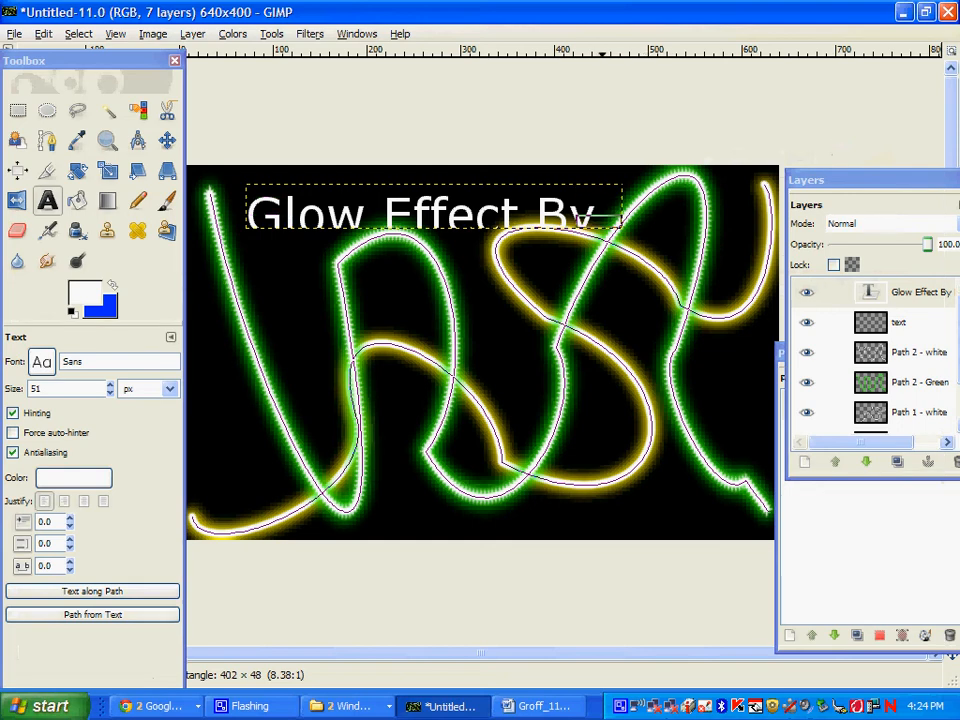
Step: Enlarge the text box to about 523 × 81 px, and restore the image window to a smaller size beside the Toolbox
left_click_drag(602, 226, 718, 257)
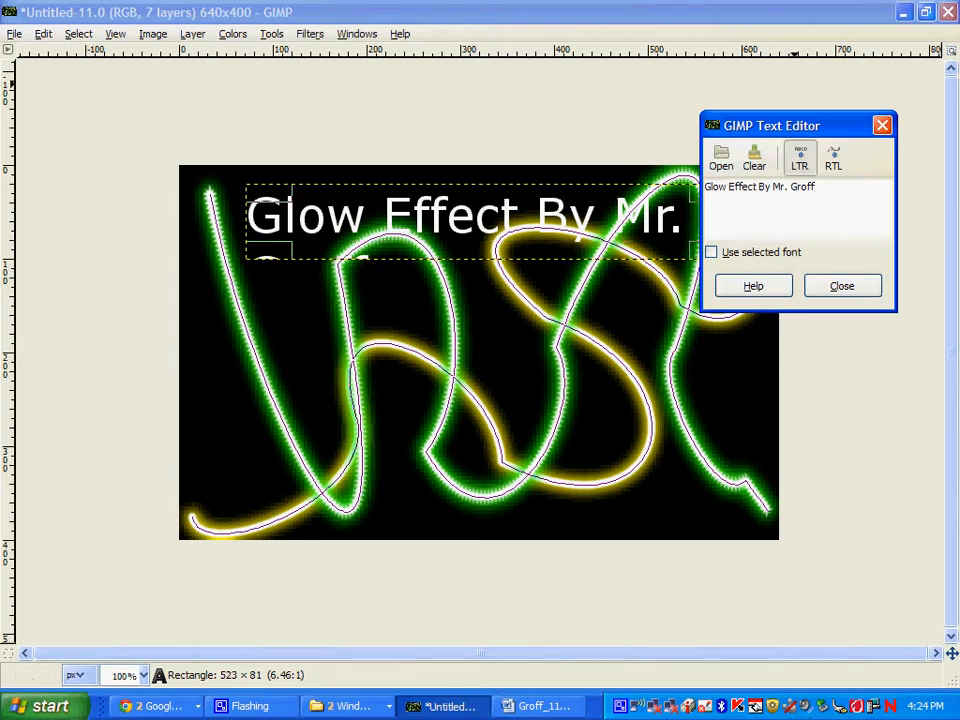
left_click(926, 12)
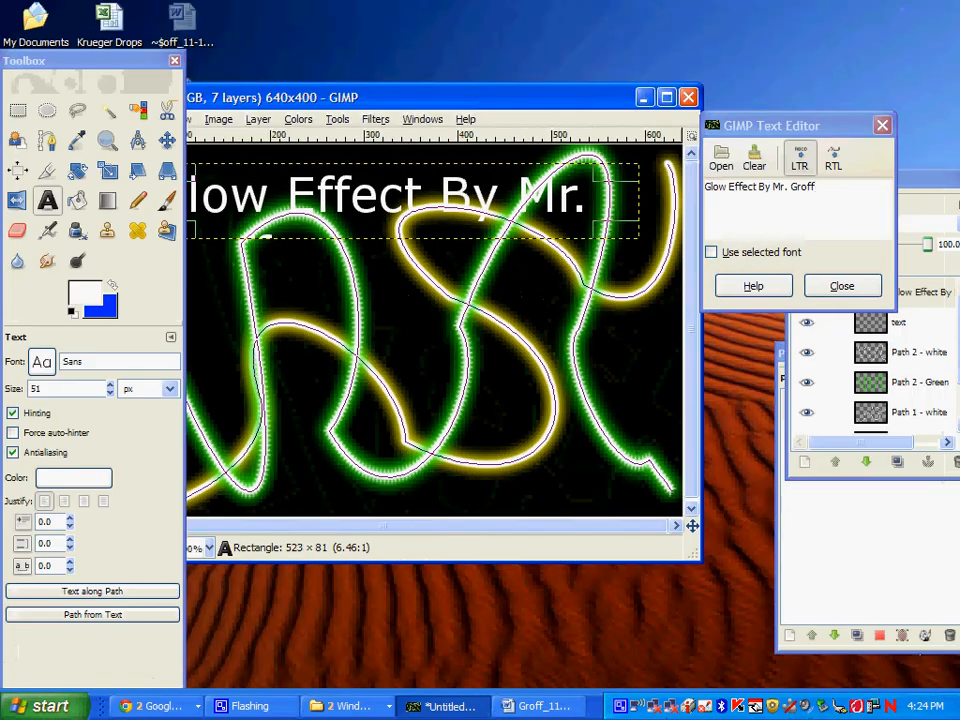
left_click_drag(480, 97, 567, 6)
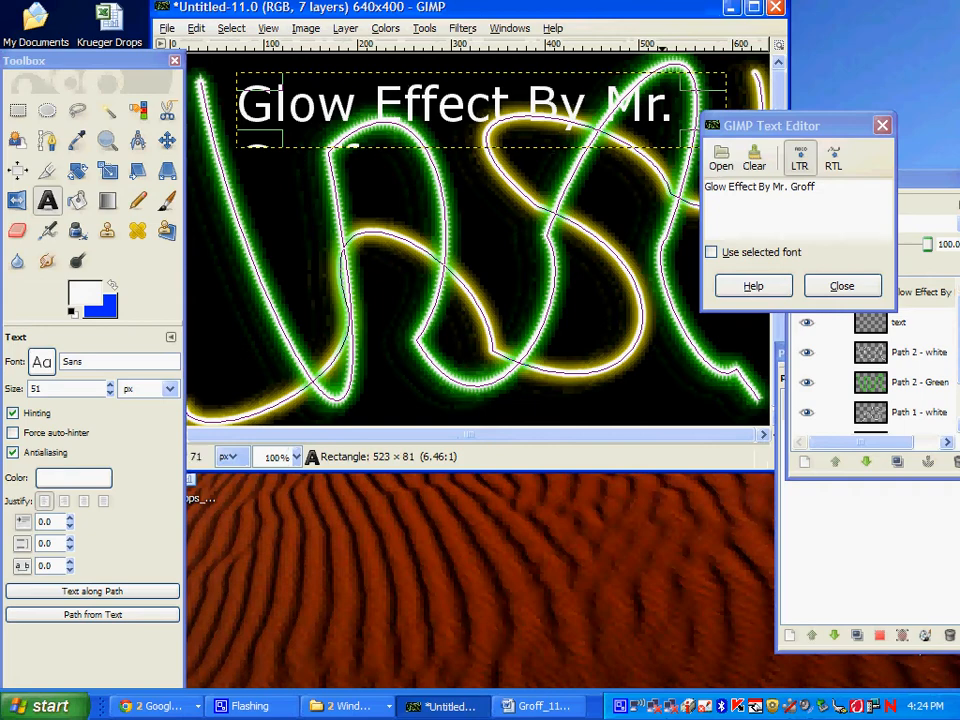
Step: Set the title text size to 35 px and shrink its text box to about 474 × 65 px
left_click_drag(822, 188, 703, 187)
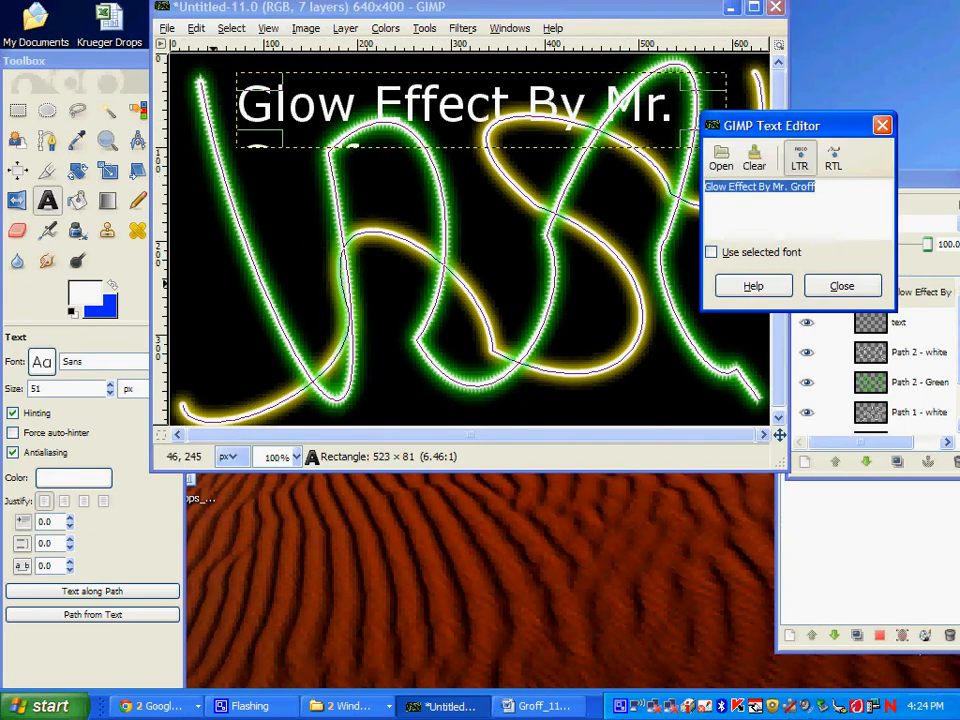
left_click(110, 393)
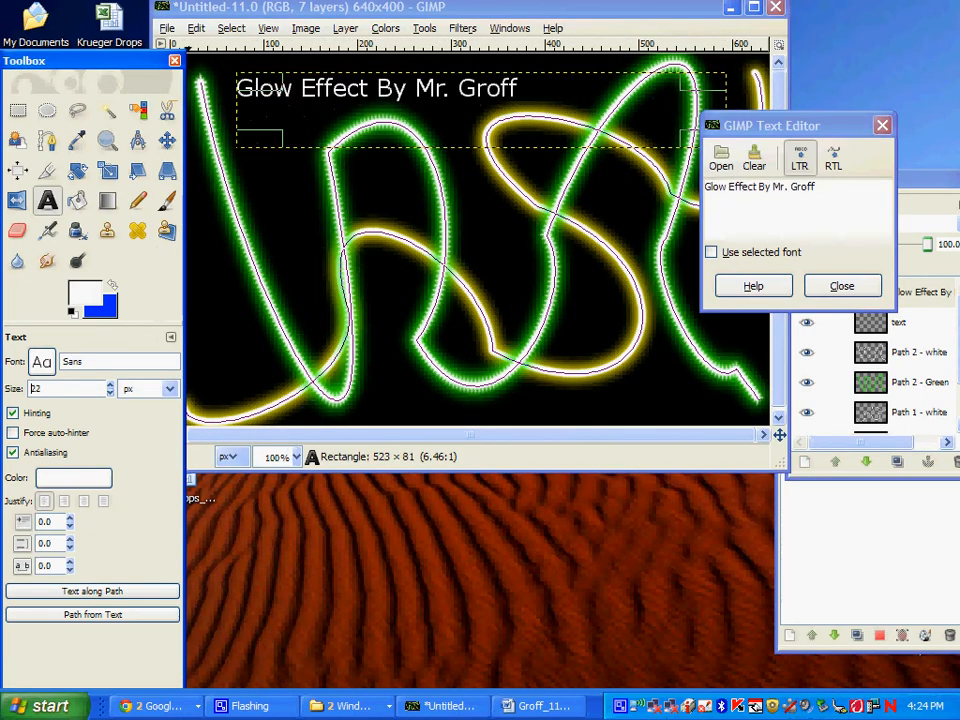
left_click(110, 385)
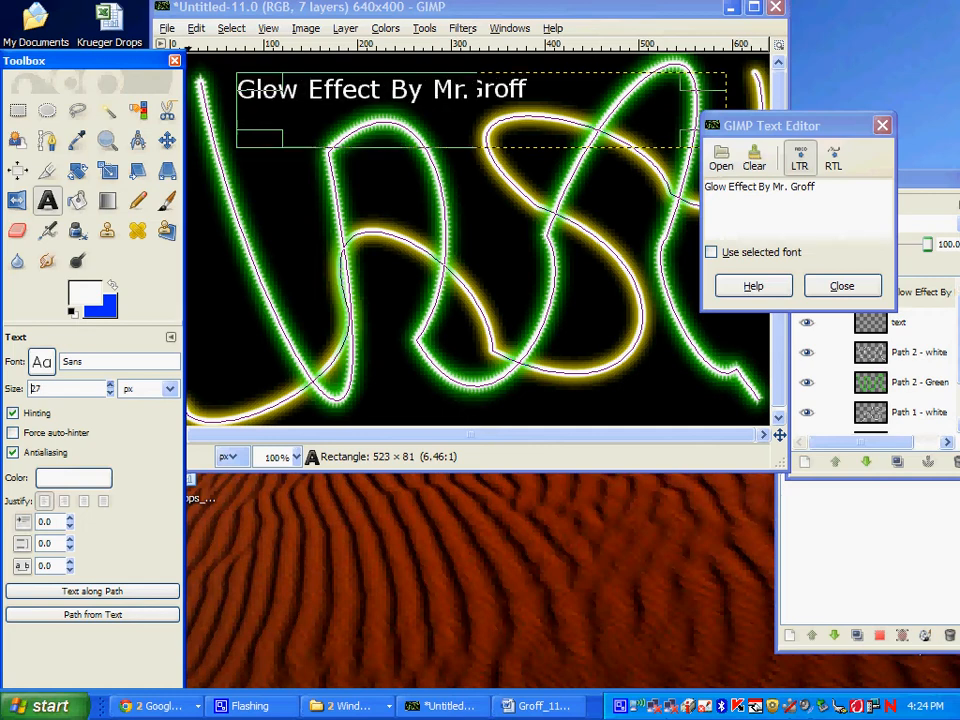
left_click(110, 385)
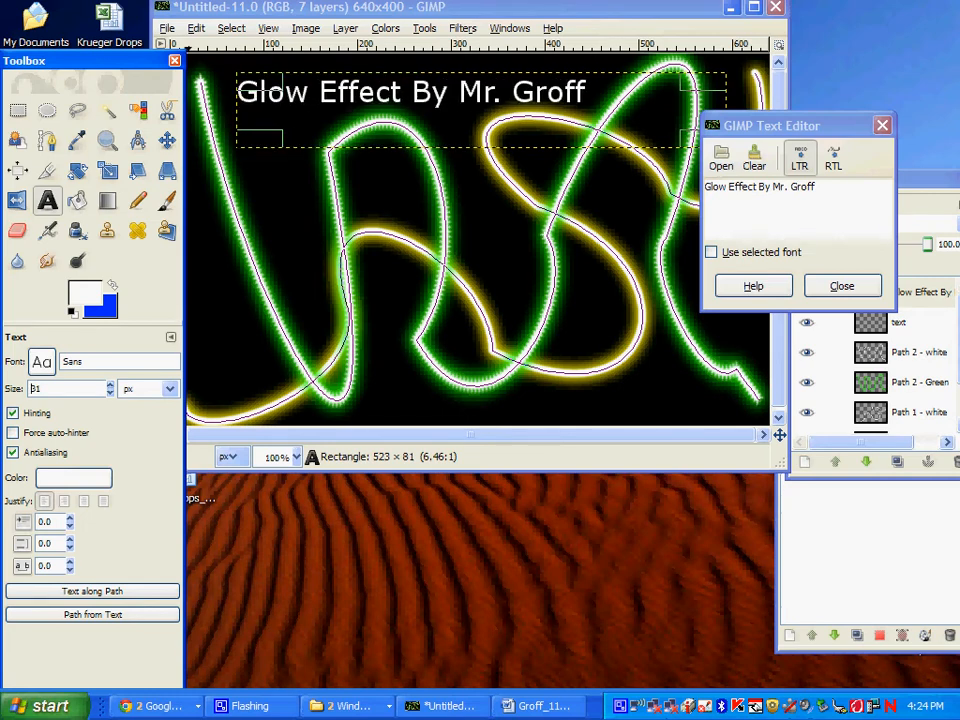
left_click(110, 385)
left_click(110, 385)
left_click(110, 385)
left_click(110, 385)
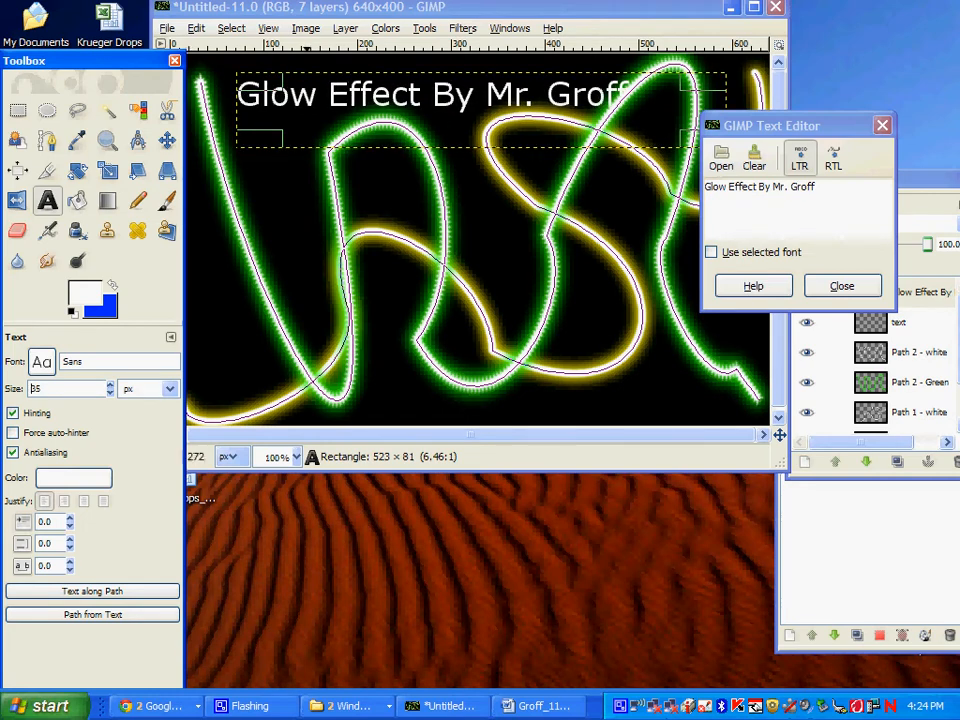
left_click_drag(694, 146, 648, 131)
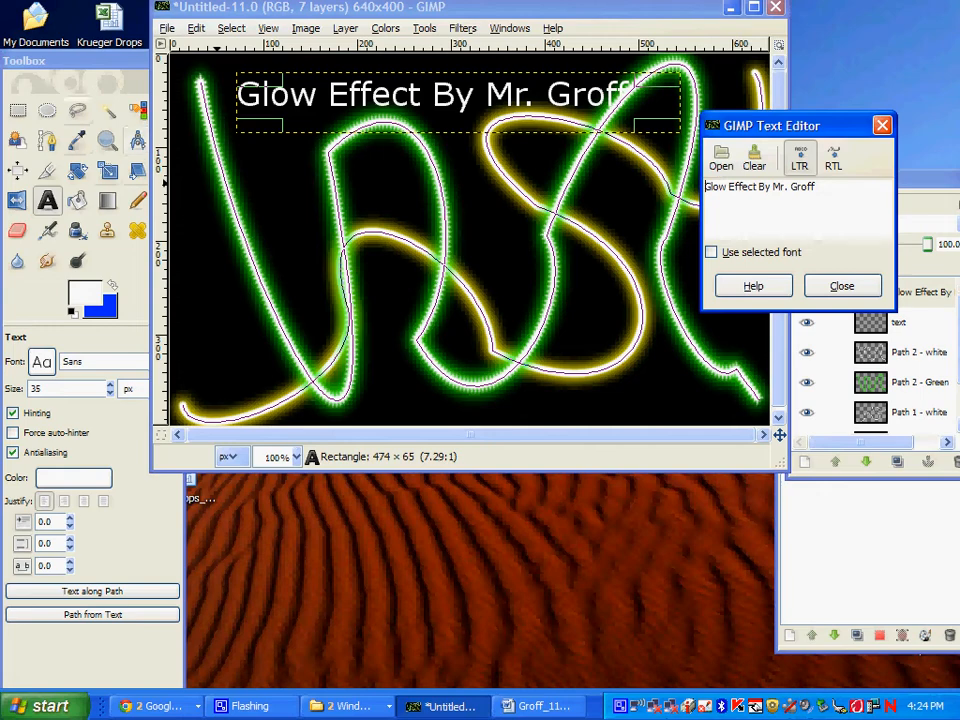
Step: Move the title text slightly up and to the left with the Move tool
left_click(55, 92)
left_click(167, 141)
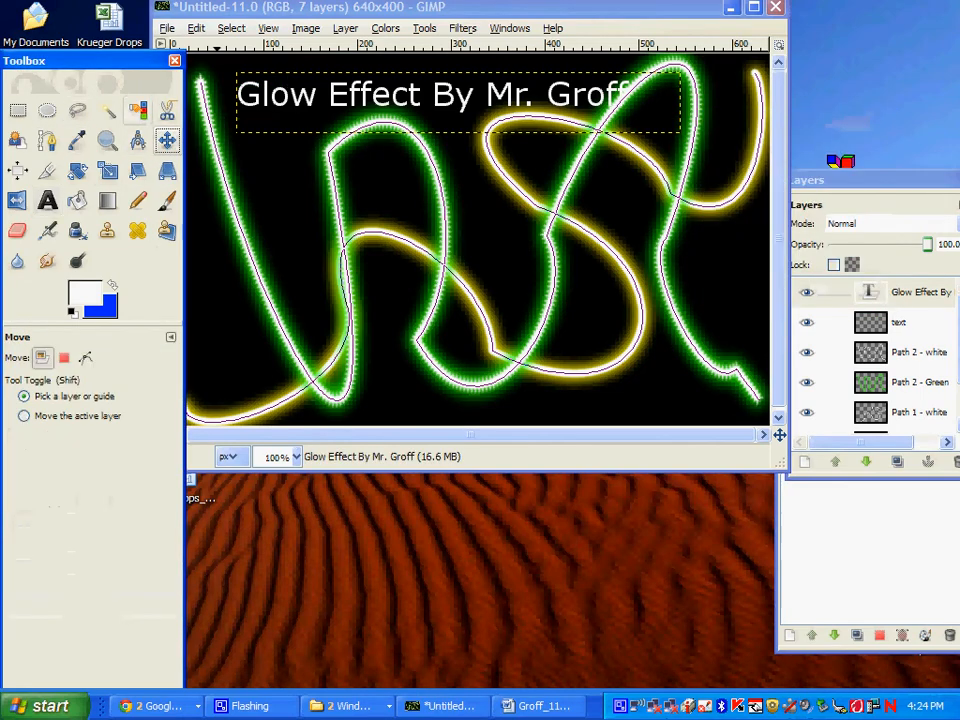
left_click_drag(361, 106, 351, 102)
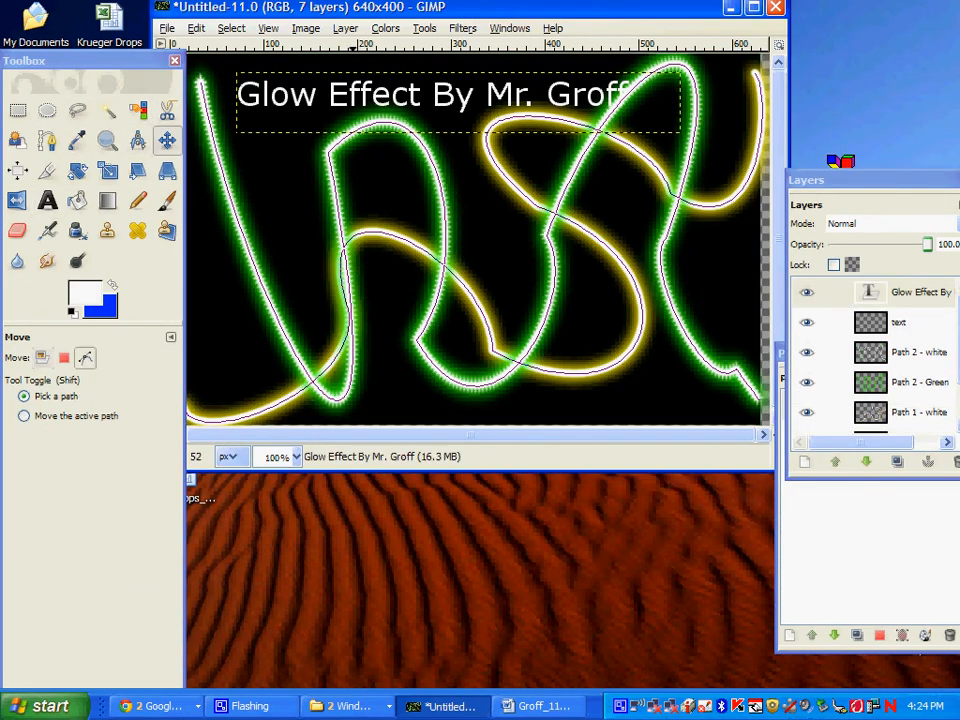
left_click_drag(412, 92, 395, 84)
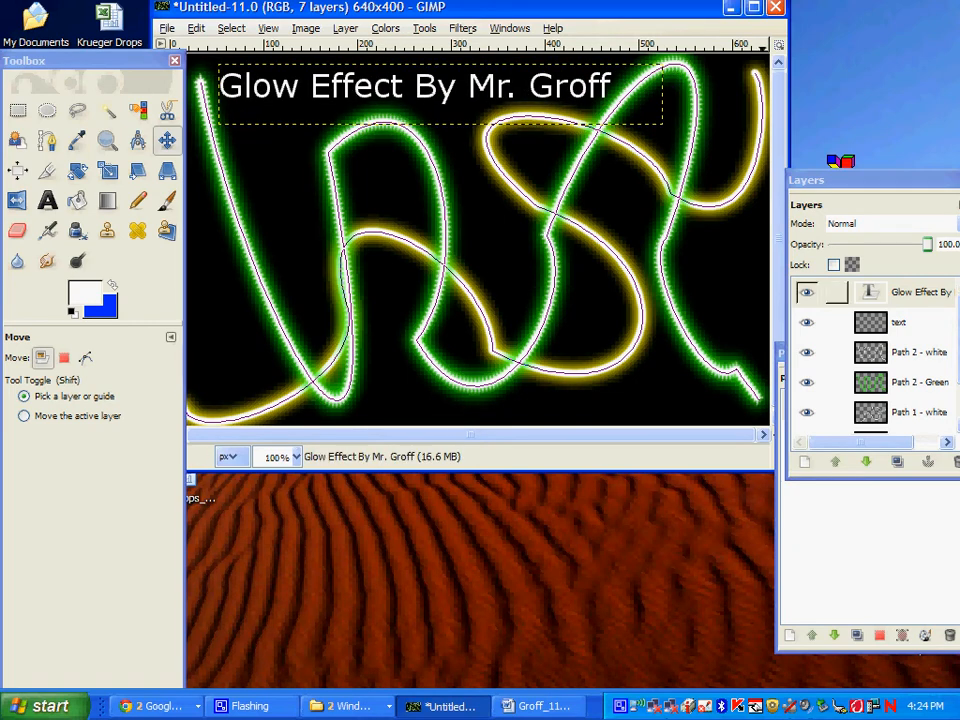
Step: Select the outlines of the title's letters from its text layer and delete their white fill
right_click(902, 293)
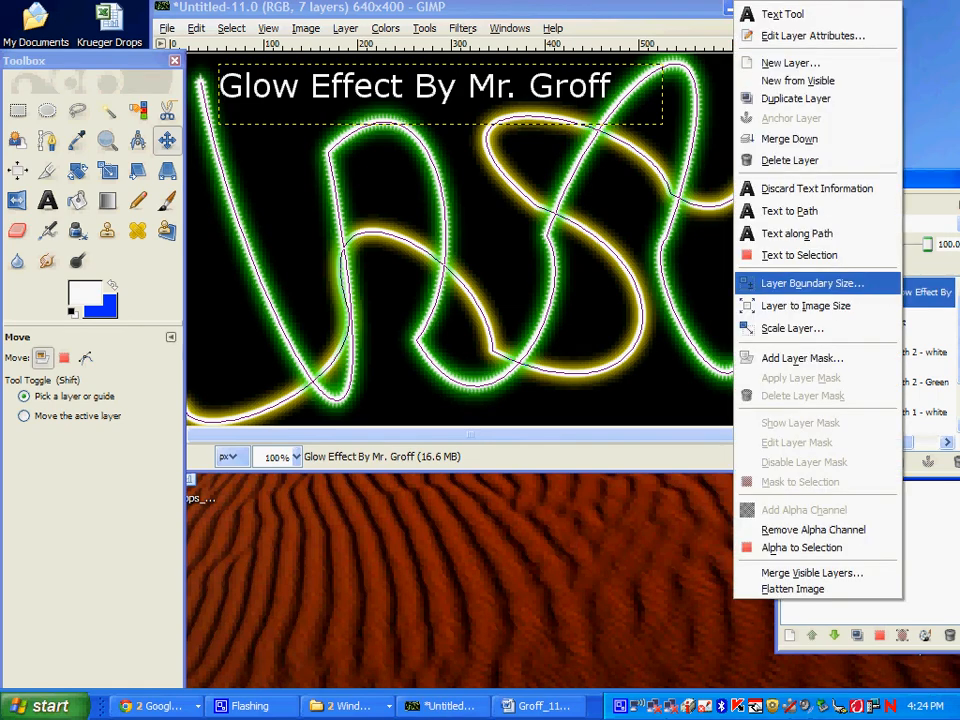
left_click(799, 255)
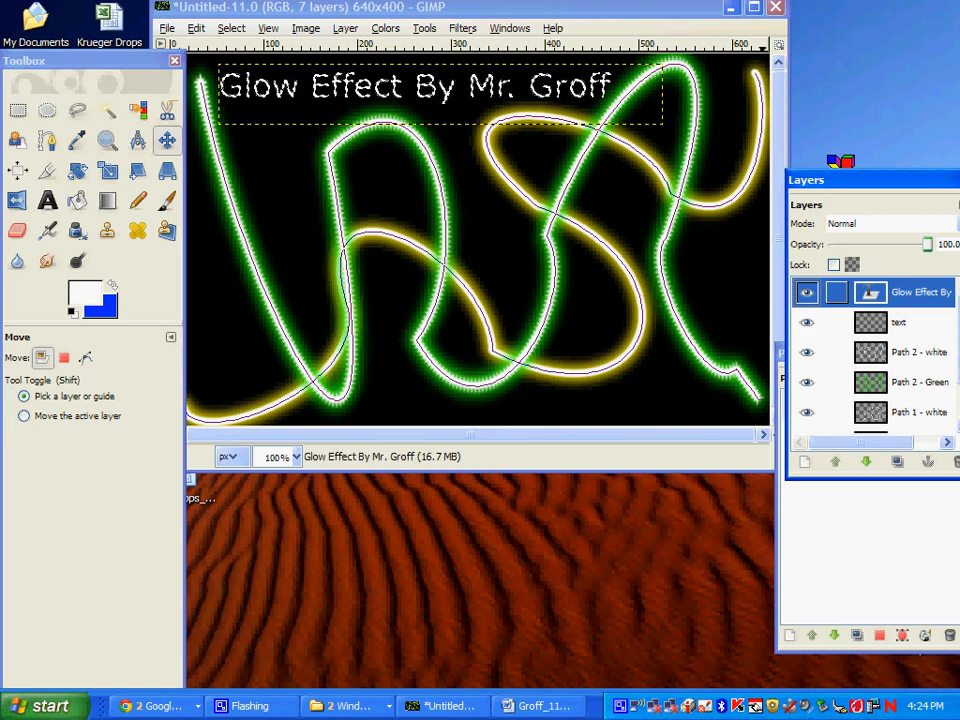
key("Delete")
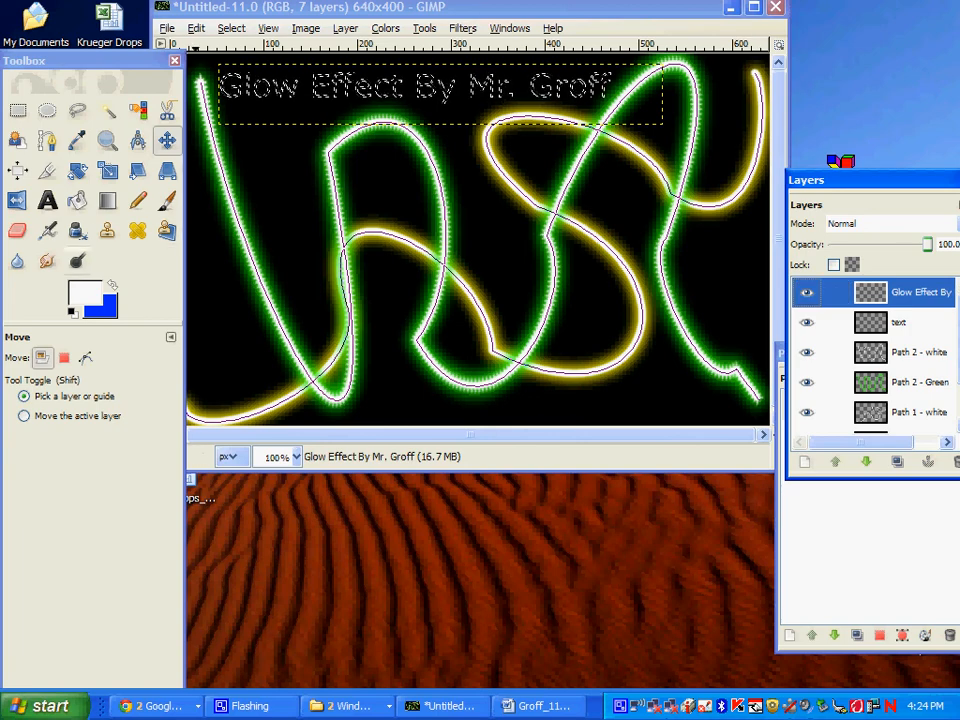
Step: Set up the Blend tool with the FG to BG (RGB) gradient, using yellow fffc00 as foreground and green as background
left_click(107, 200)
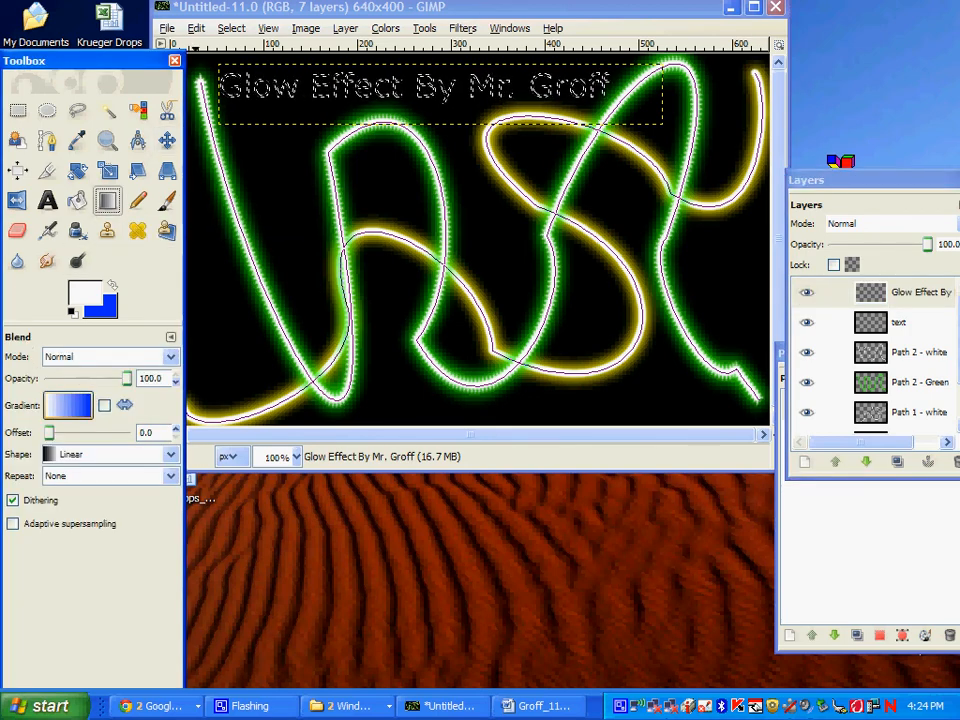
left_click(68, 405)
left_click(140, 497)
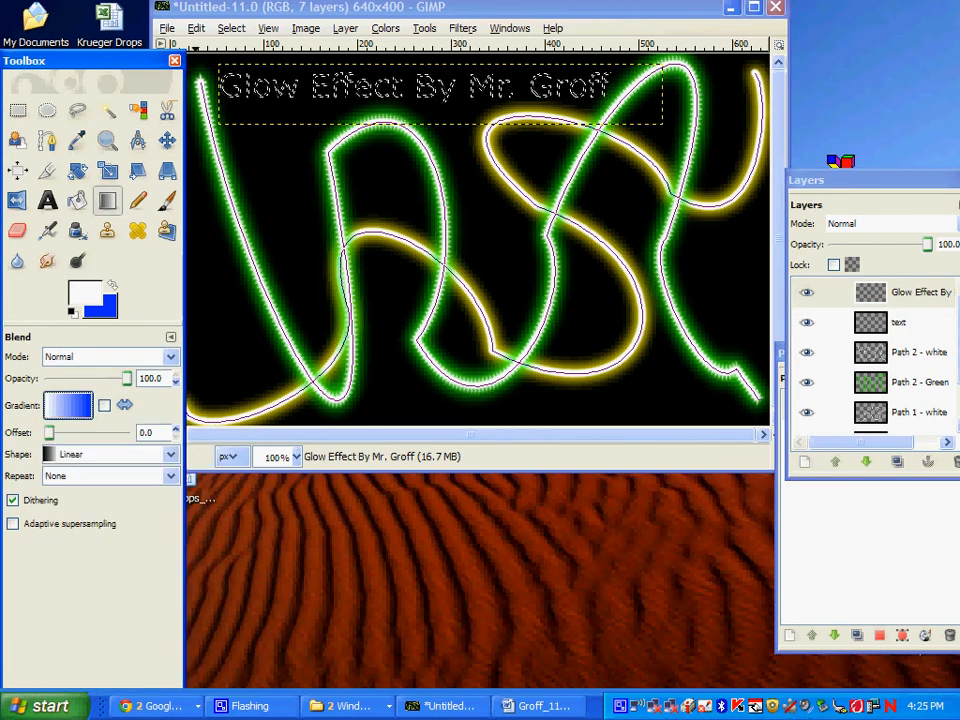
left_click(85, 292)
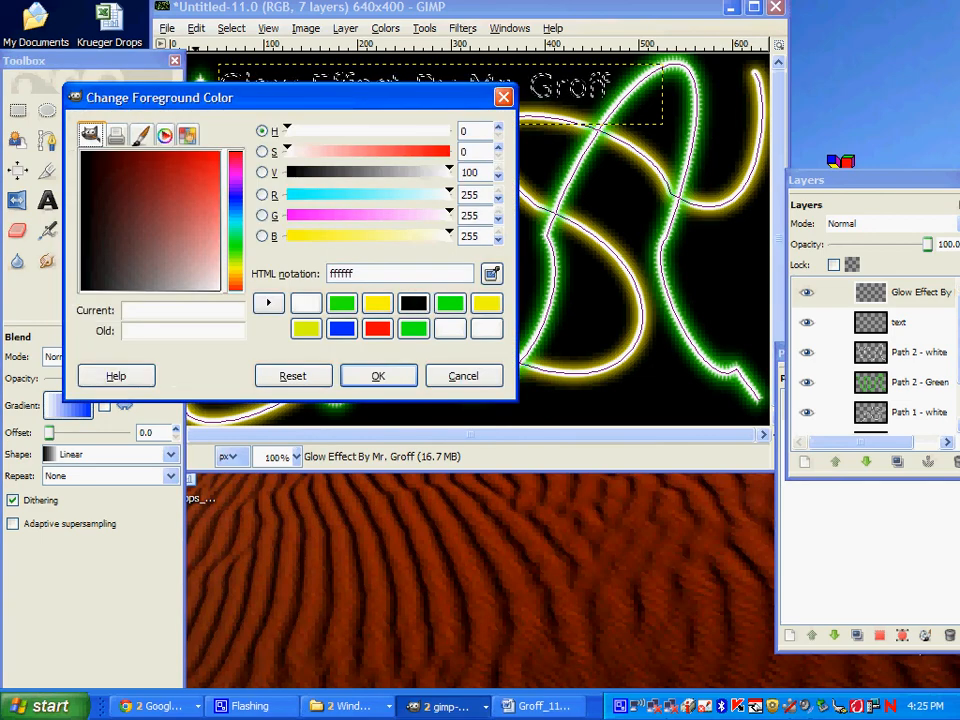
left_click(377, 303)
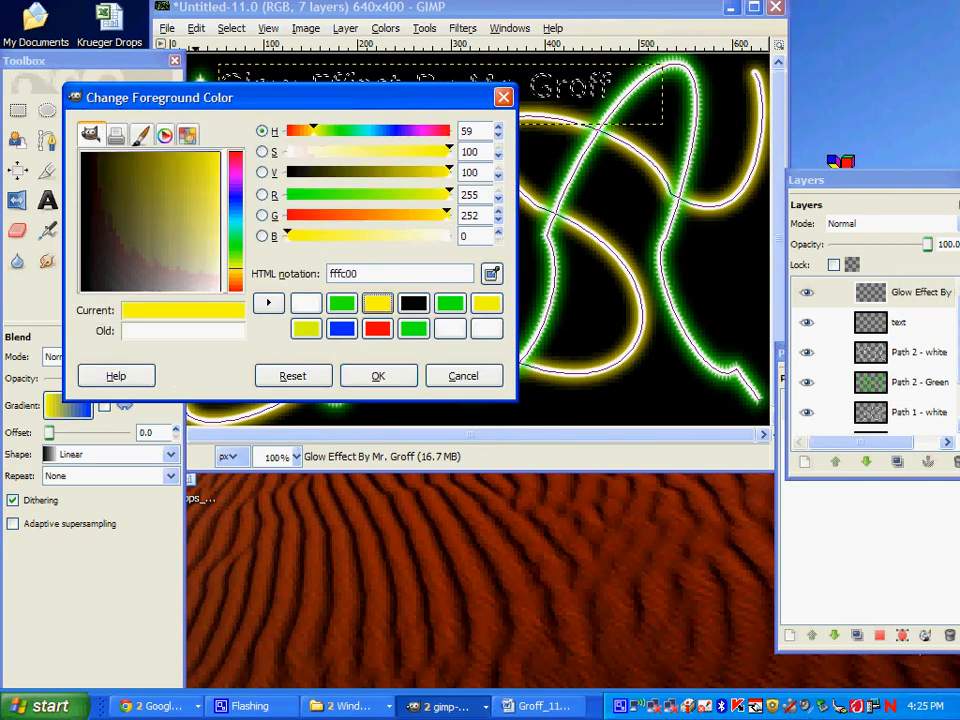
left_click(378, 376)
left_click(111, 311)
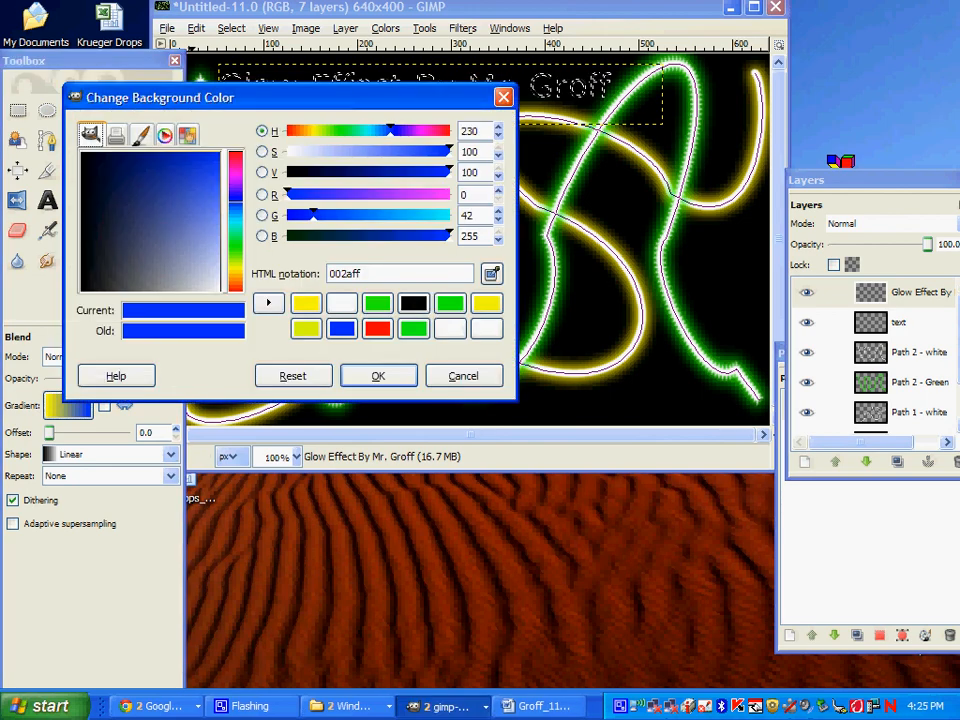
left_click(236, 247)
left_click_drag(197, 232, 220, 152)
left_click(378, 376)
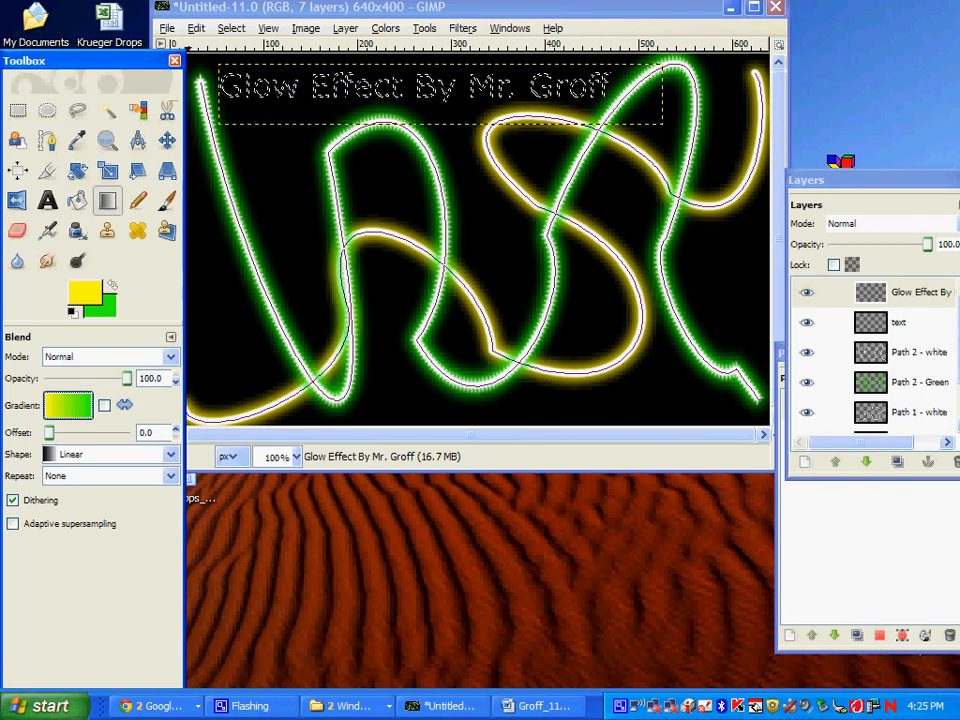
Step: Fill the selected title letters with a linear yellow-to-green gradient running from the first letter to the last, keeping Repeat at None
left_click(68, 405)
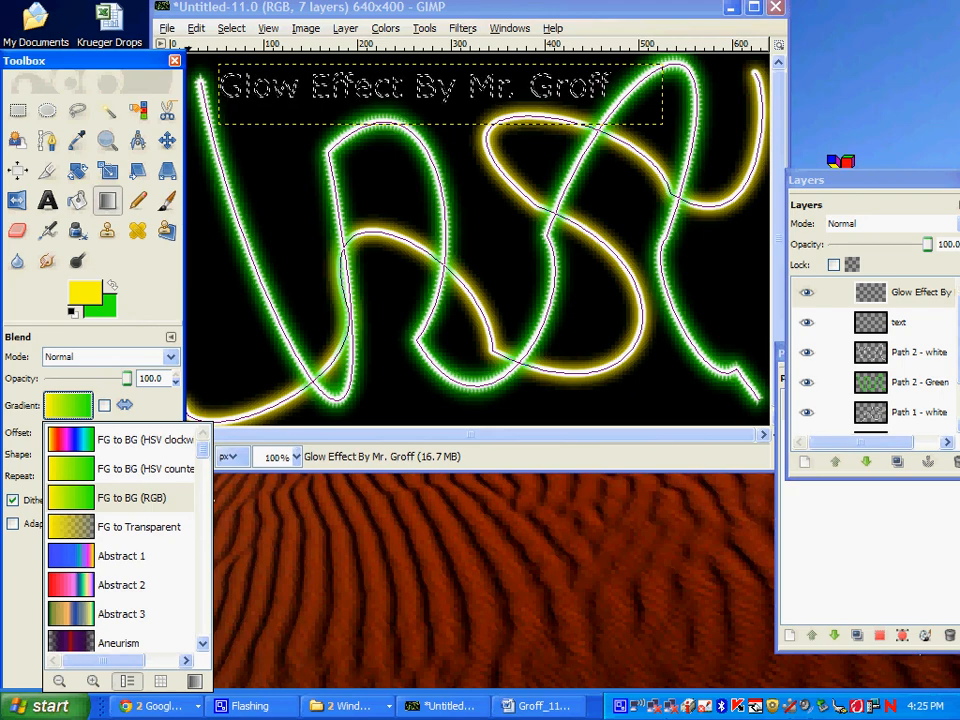
left_click(171, 476)
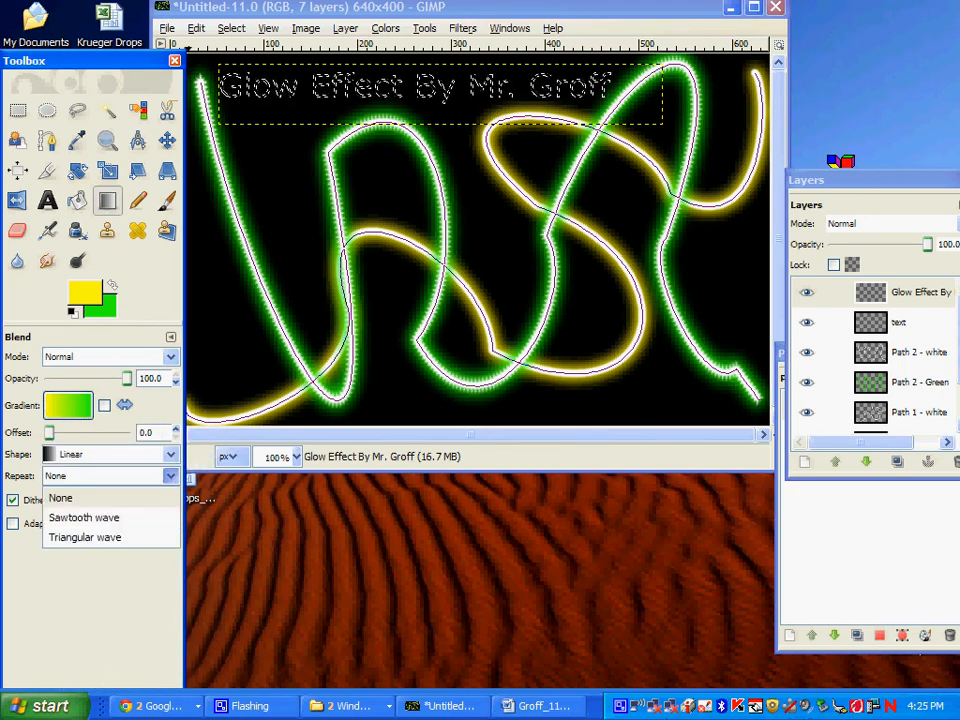
left_click(171, 476)
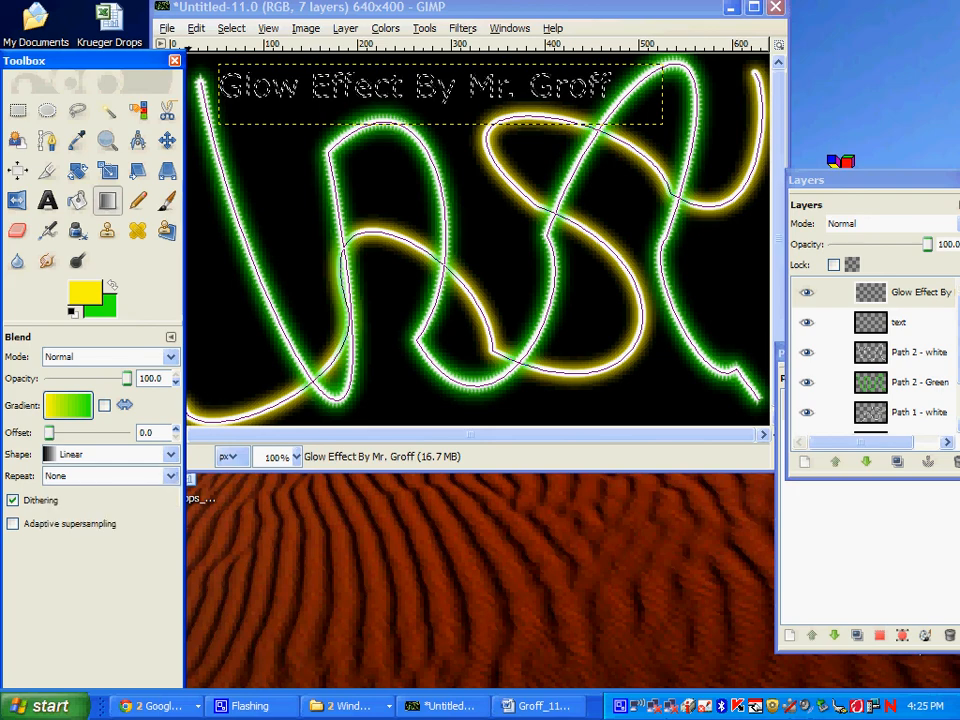
left_click_drag(215, 84, 583, 95)
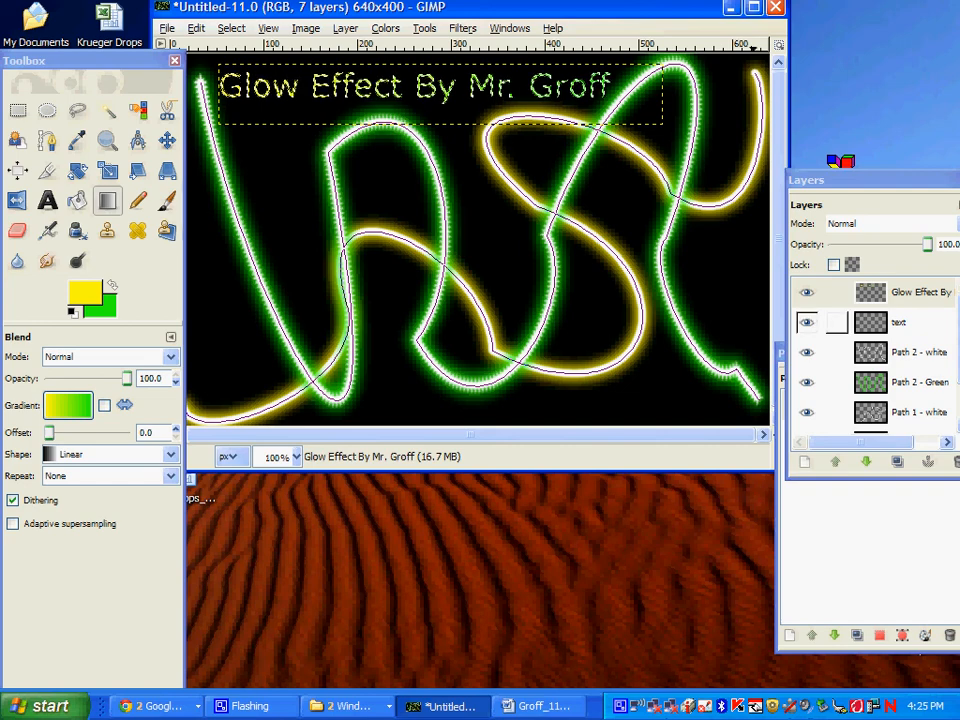
Step: Delete the empty "text" layer beneath the title layer
left_click(898, 322)
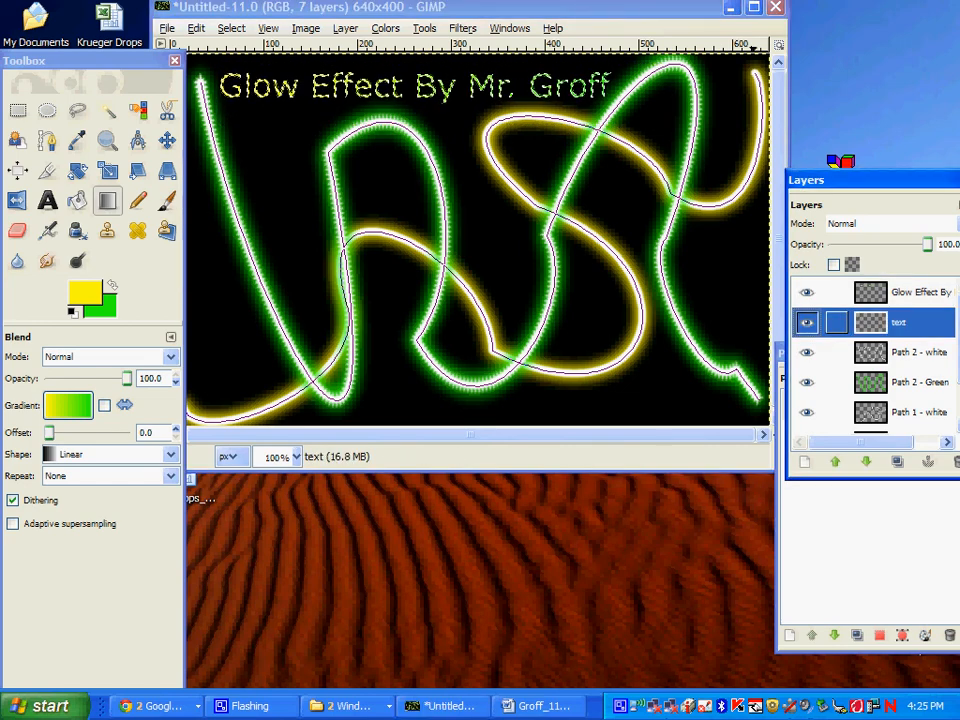
right_click(898, 322)
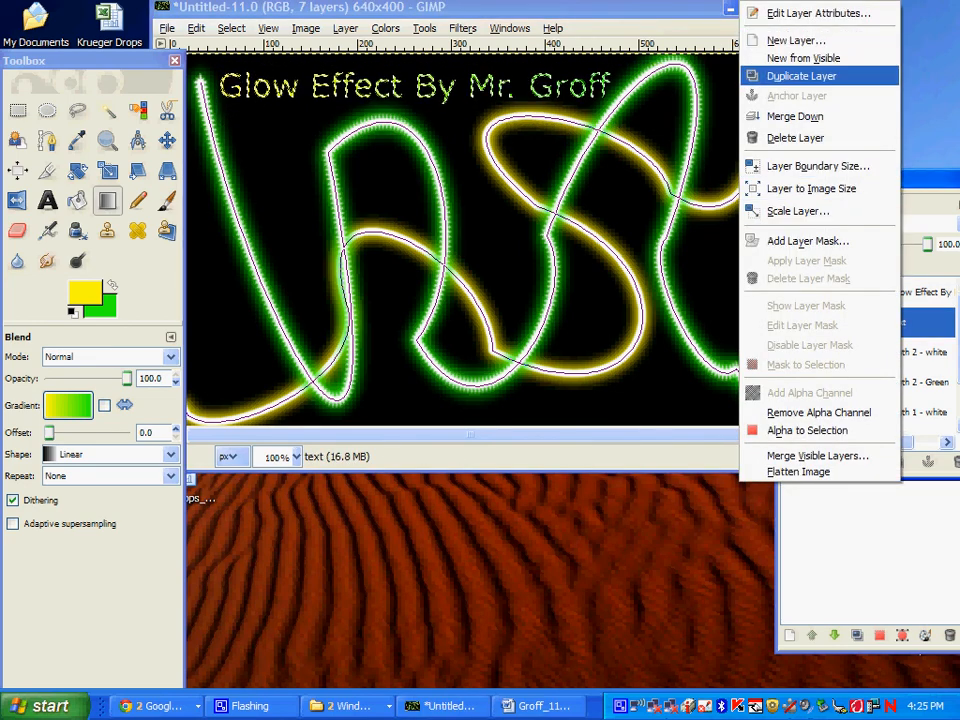
left_click(795, 138)
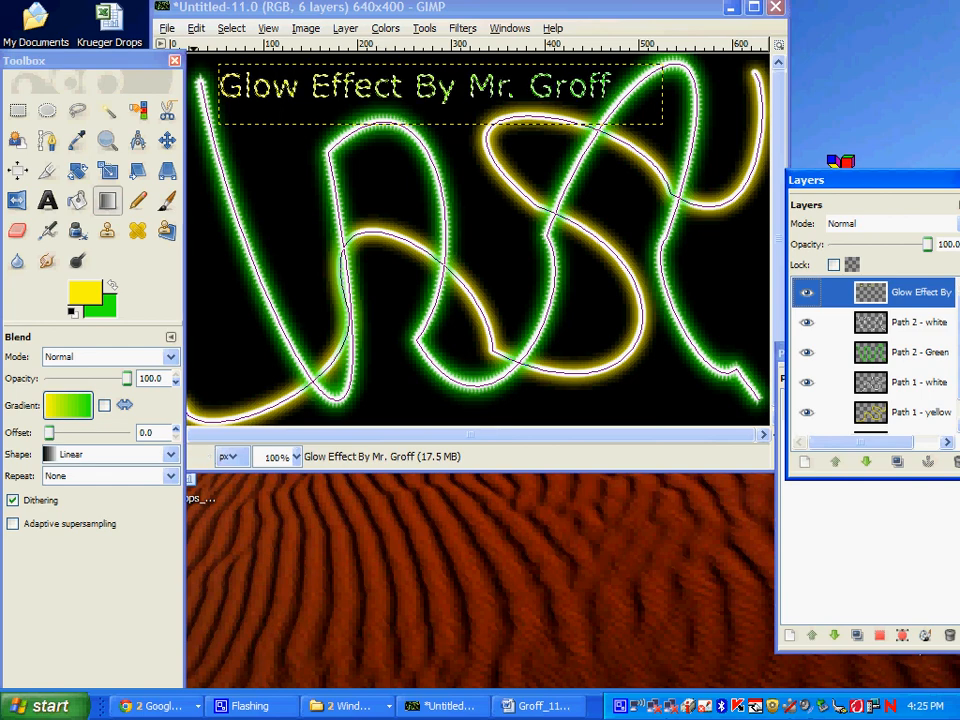
Step: Start saving the image under a new name in the author's Graphics folder under Period 2 on 506-classroom (F:), with file name glow effects.jpeg
left_click(167, 28)
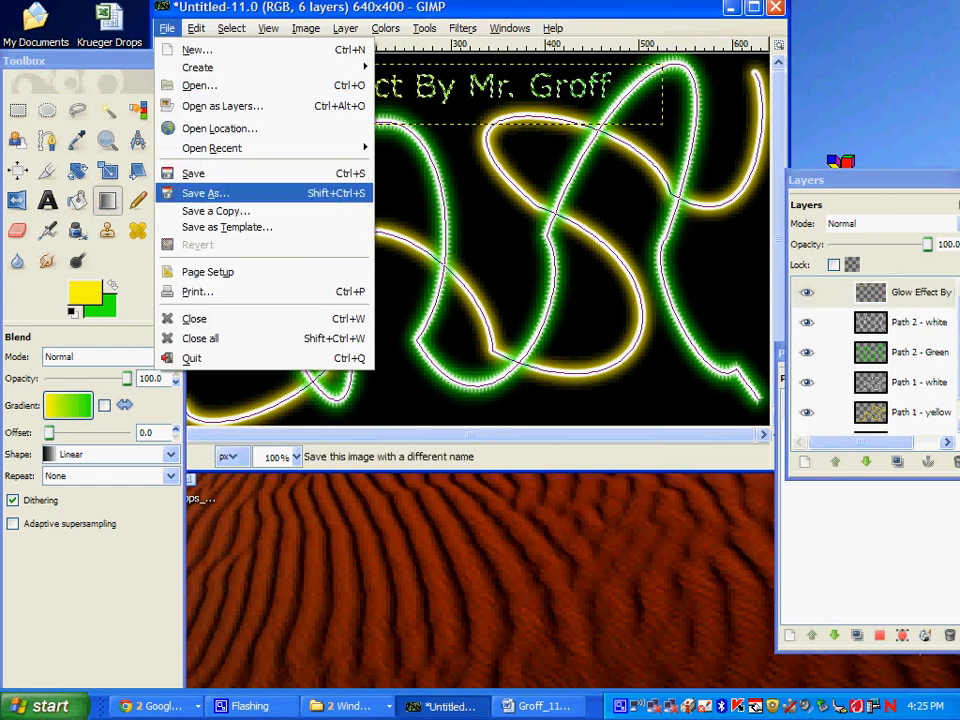
left_click(204, 191)
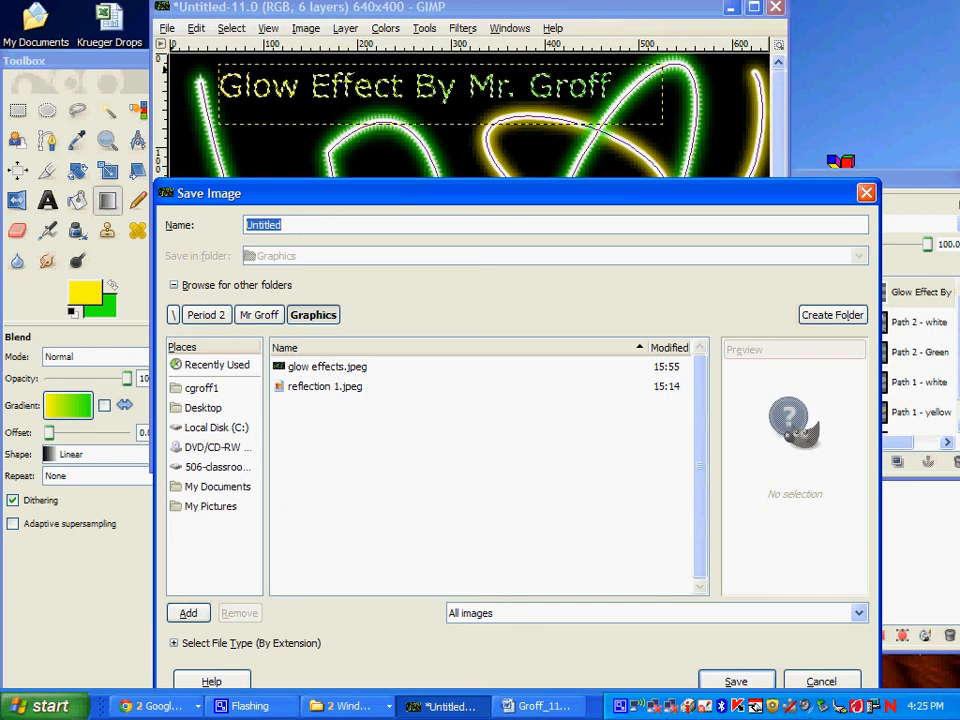
left_click(217, 467)
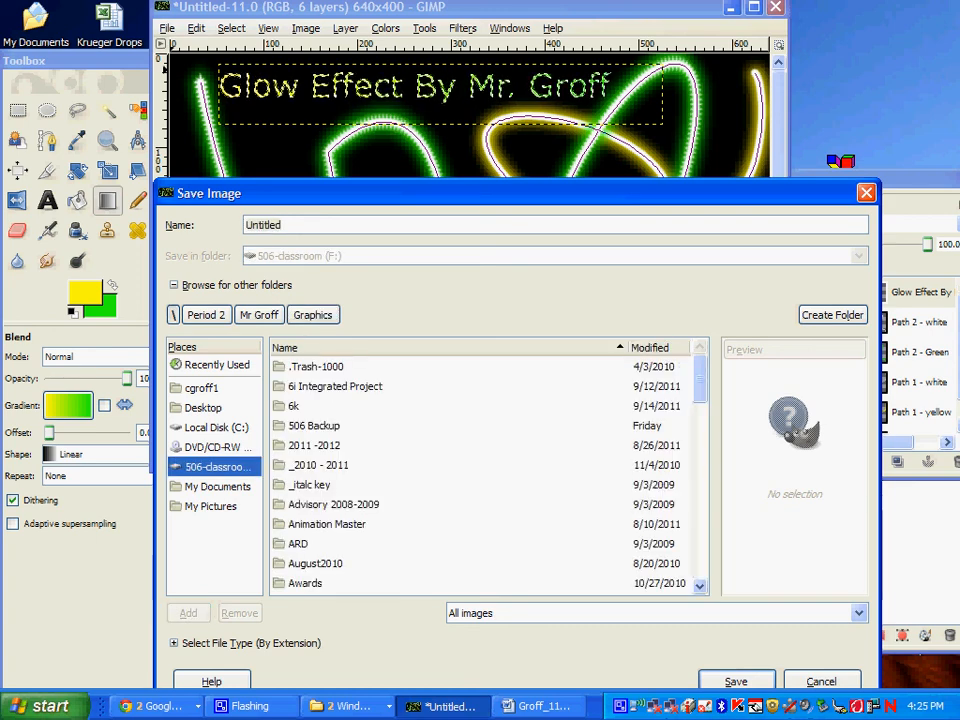
left_click_drag(700, 379, 700, 511)
double_click(307, 399)
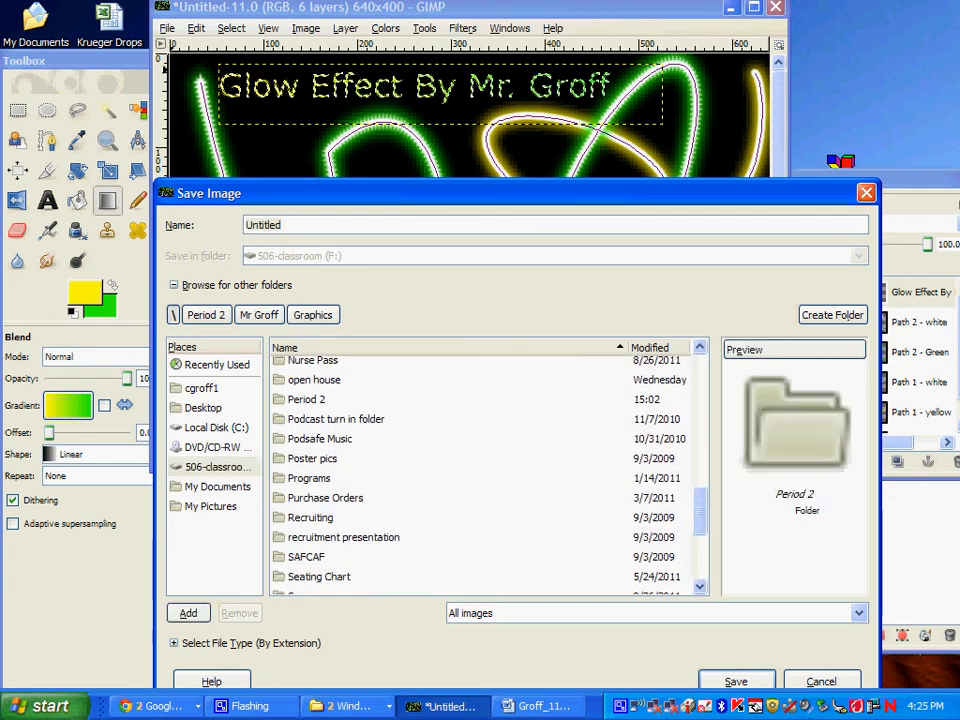
double_click(307, 366)
double_click(307, 366)
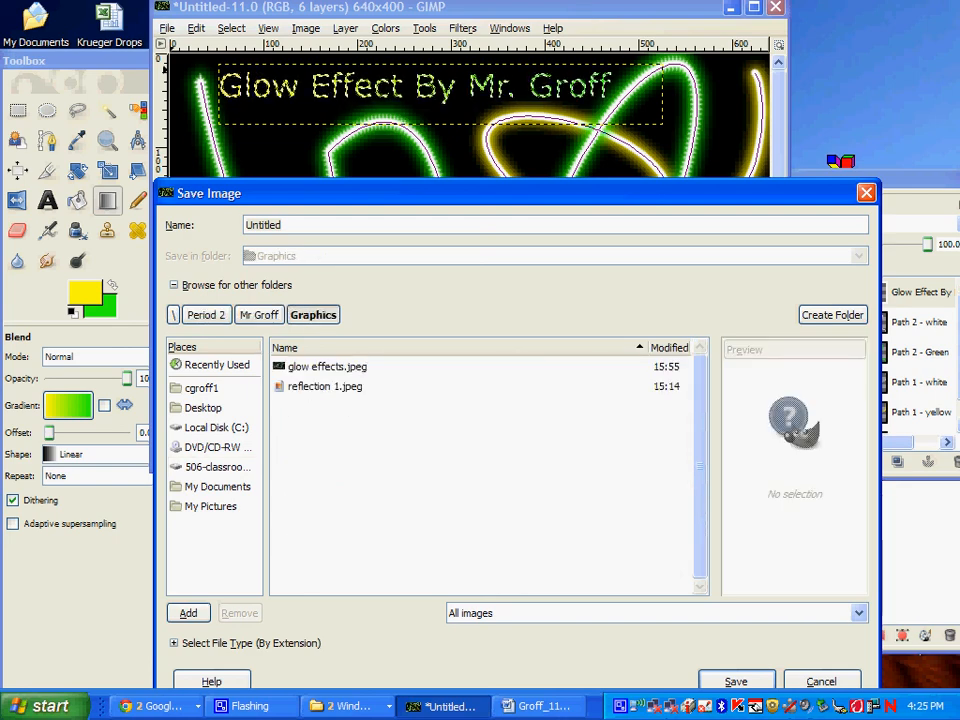
left_click(327, 366)
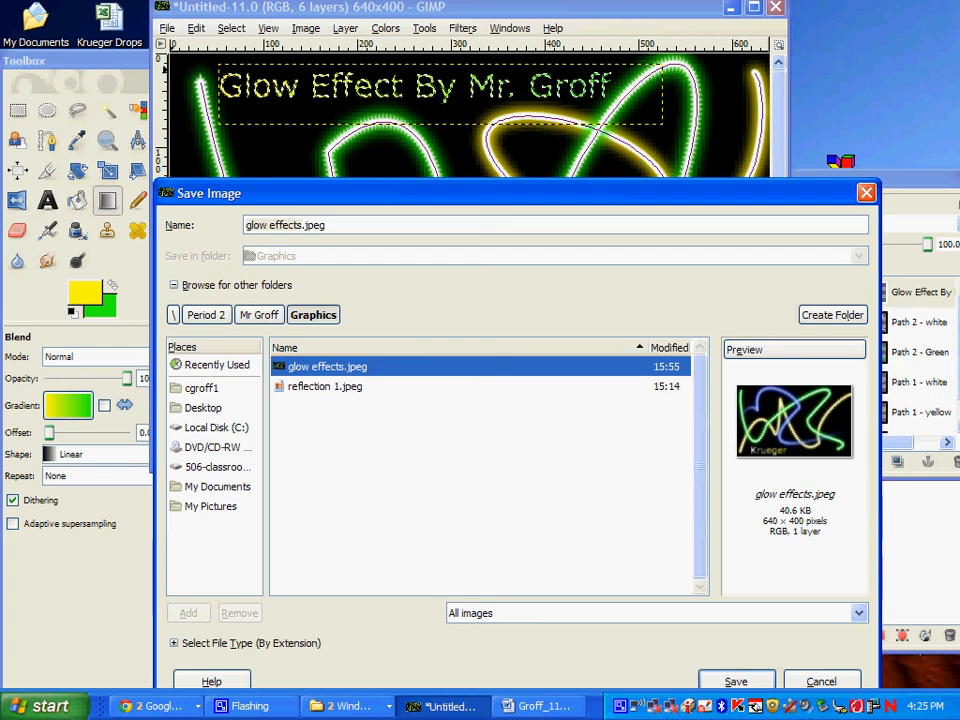
left_click(328, 225)
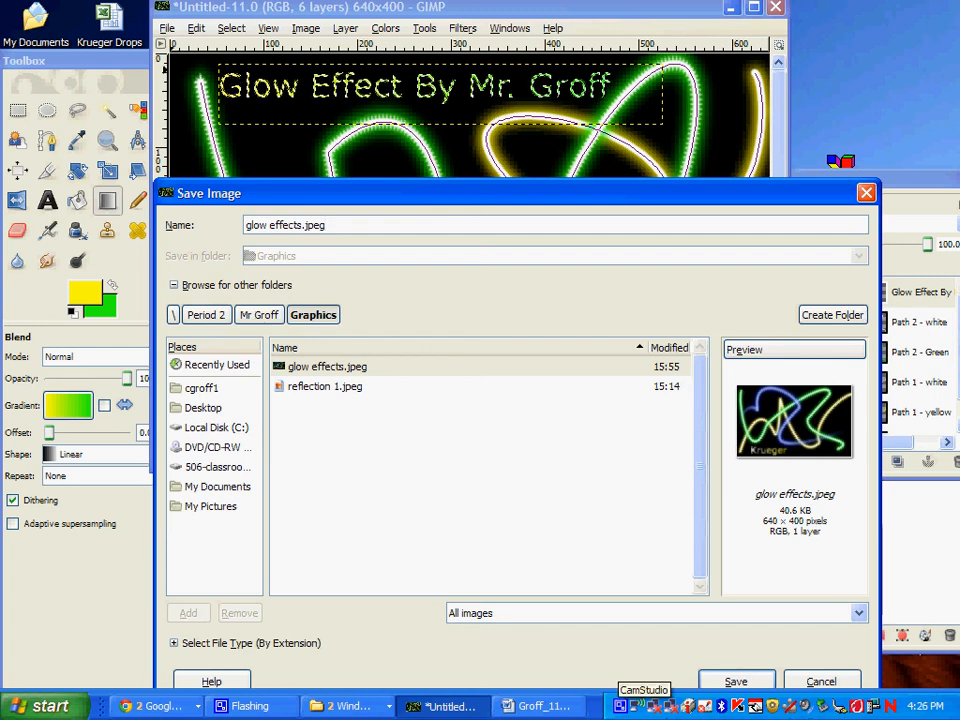
left_click(630, 703)
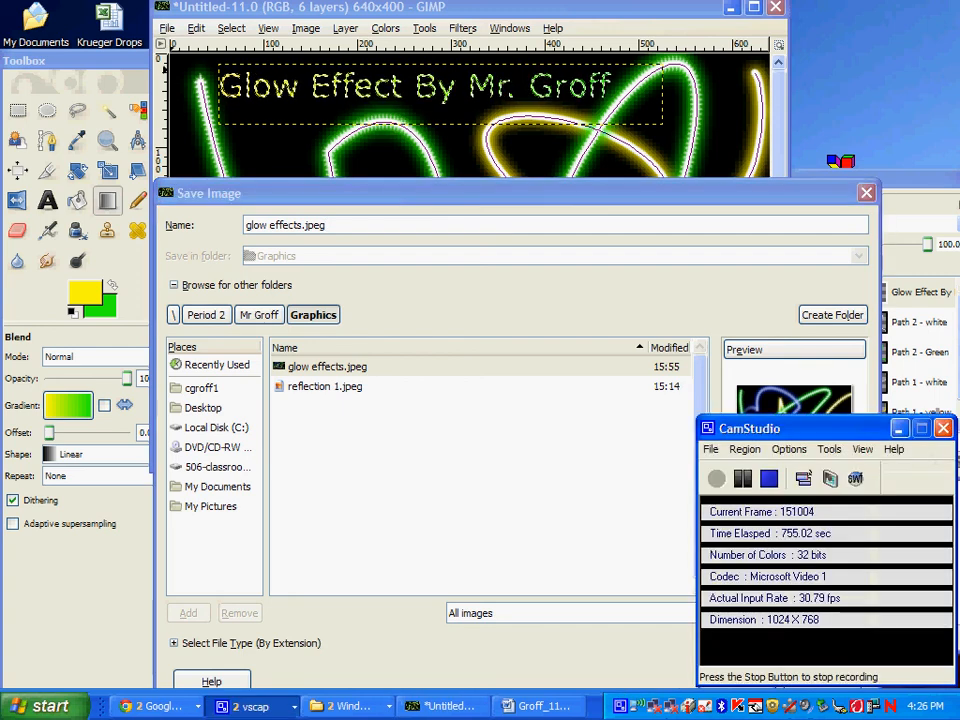